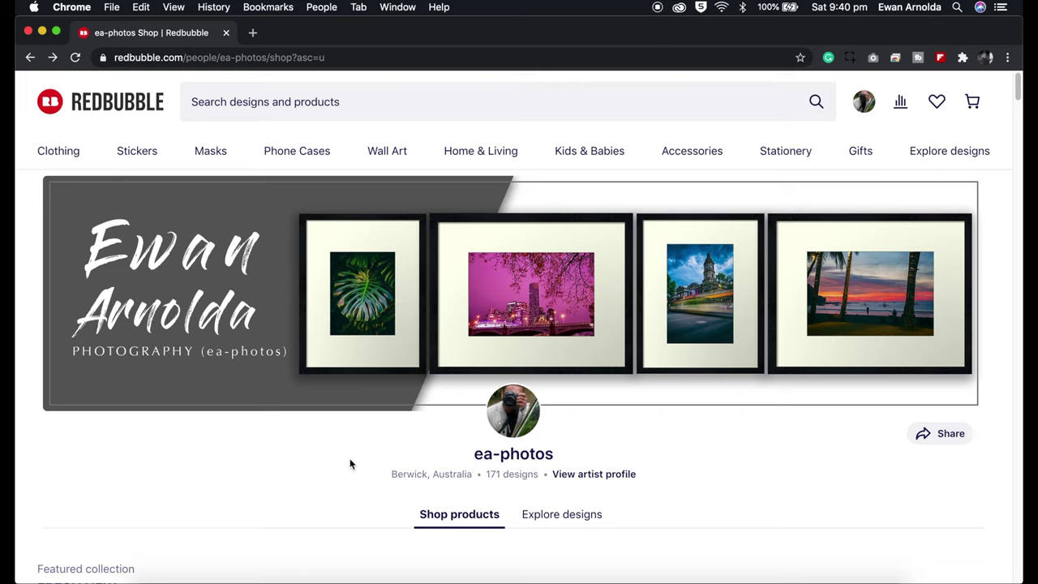
scroll(350, 463, down, 6)
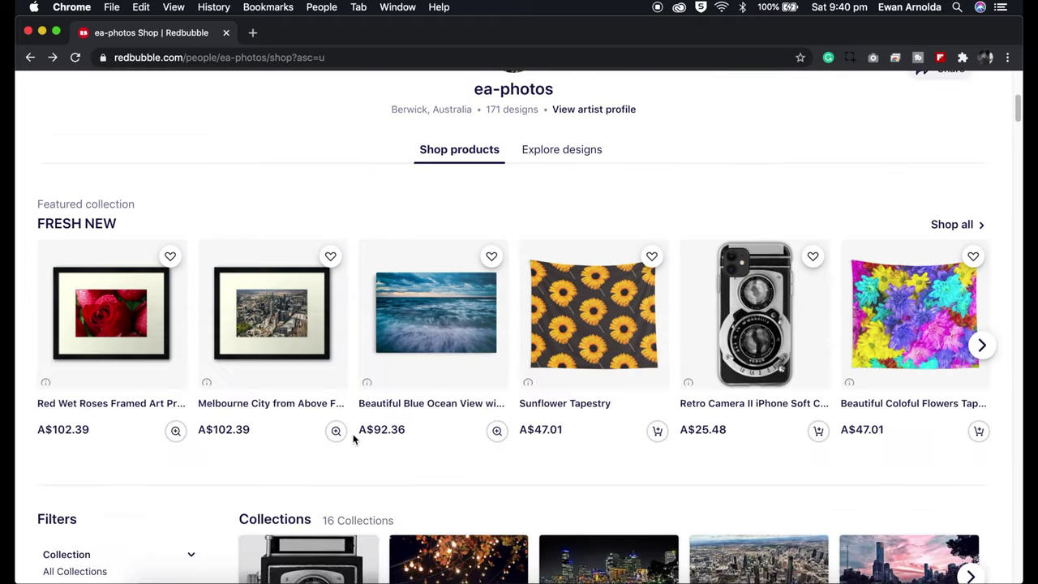
scroll(353, 439, down, 6)
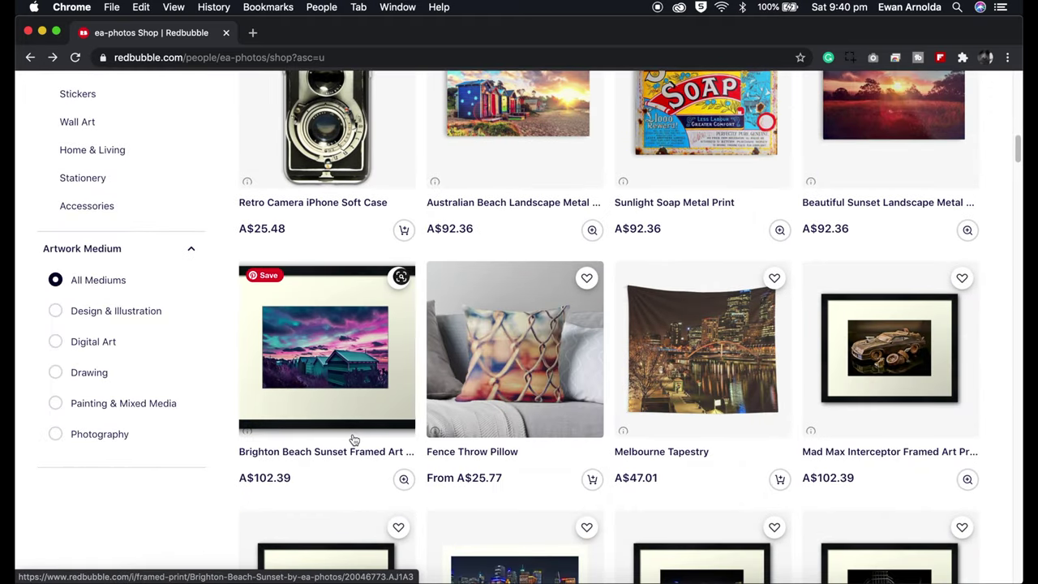
scroll(356, 441, up, 15)
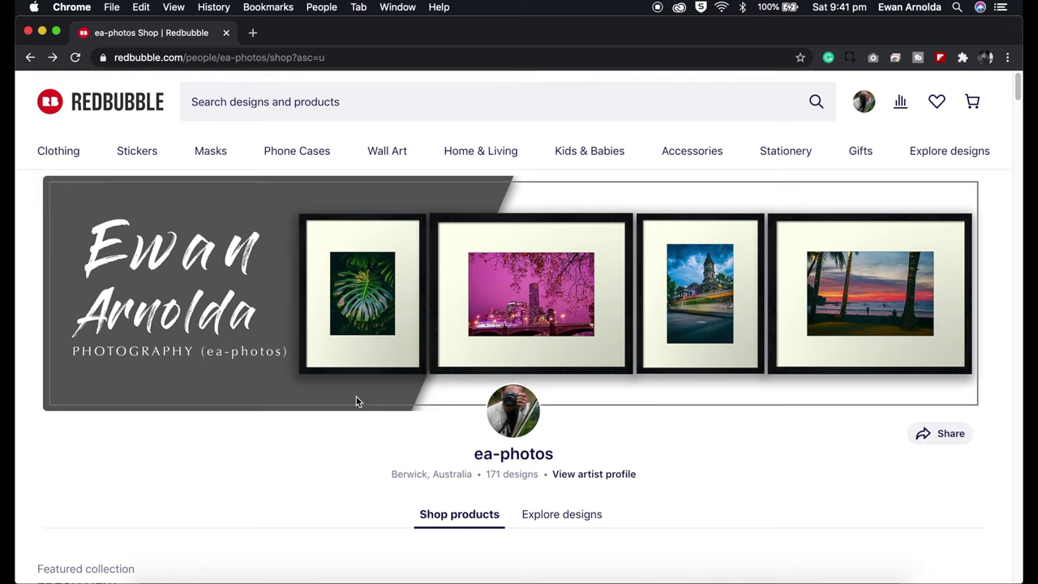
Start adding a new work from the account and upload DSC08947-Edit.png from the RB IMAGES folder.
click(861, 108)
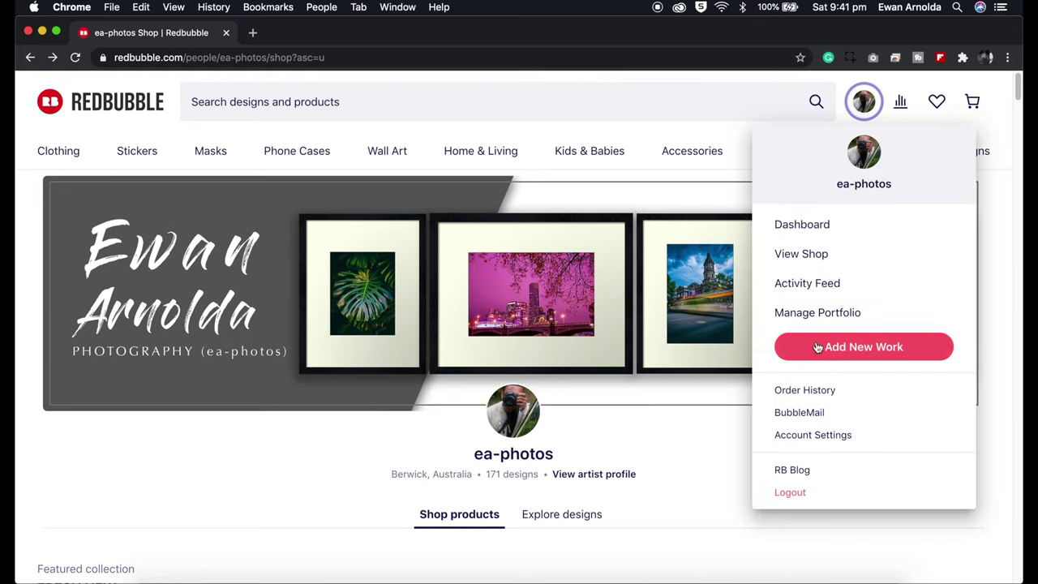
click(868, 352)
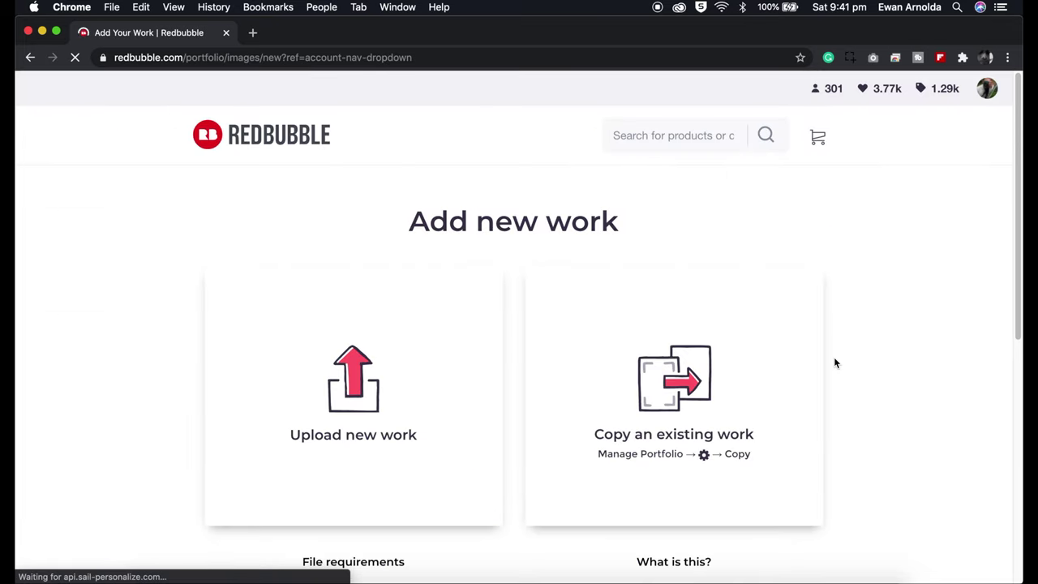
scroll(835, 364, down, 3)
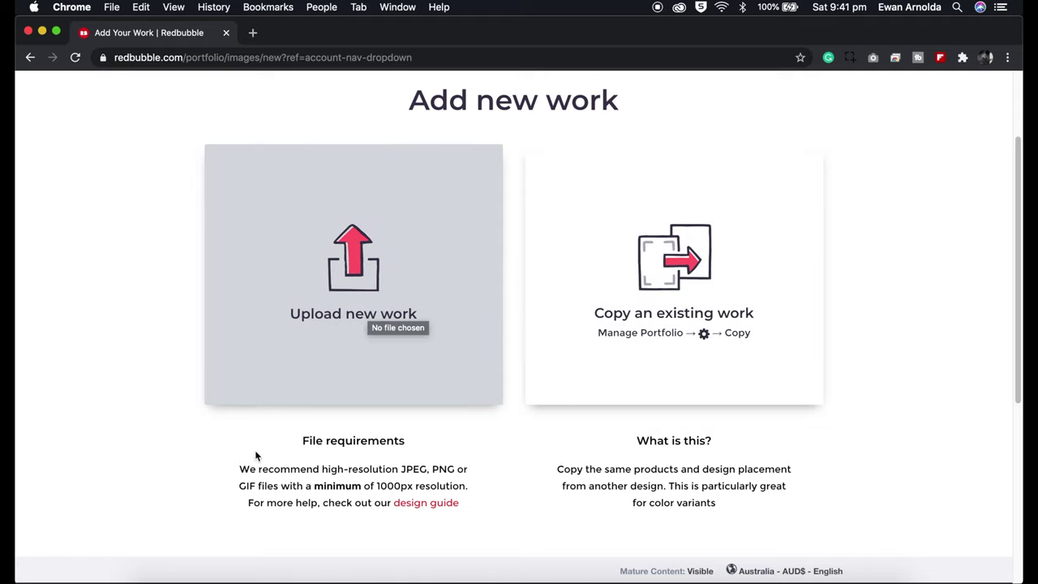
click(158, 579)
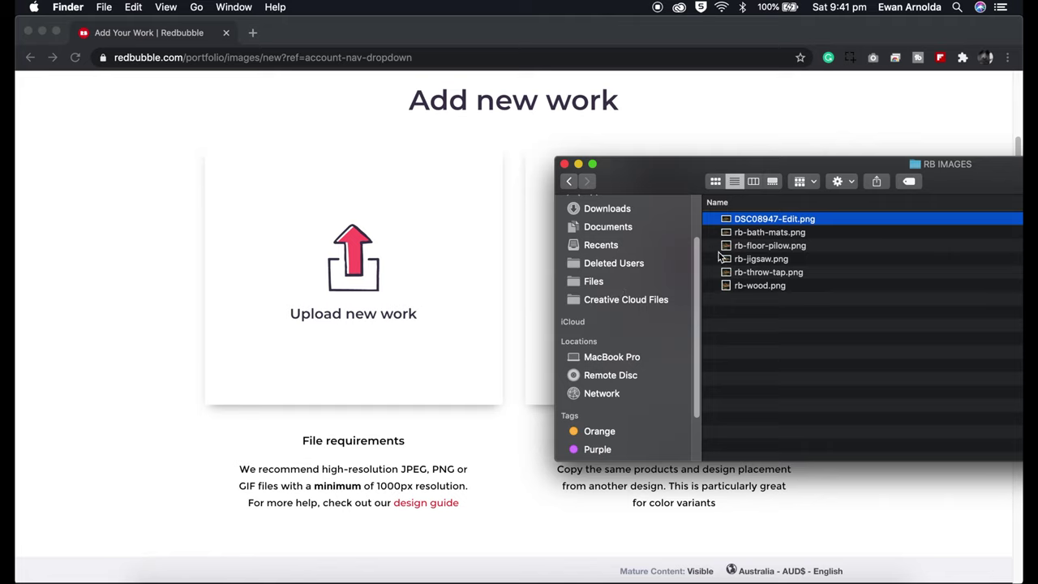
drag(732, 220, 357, 267)
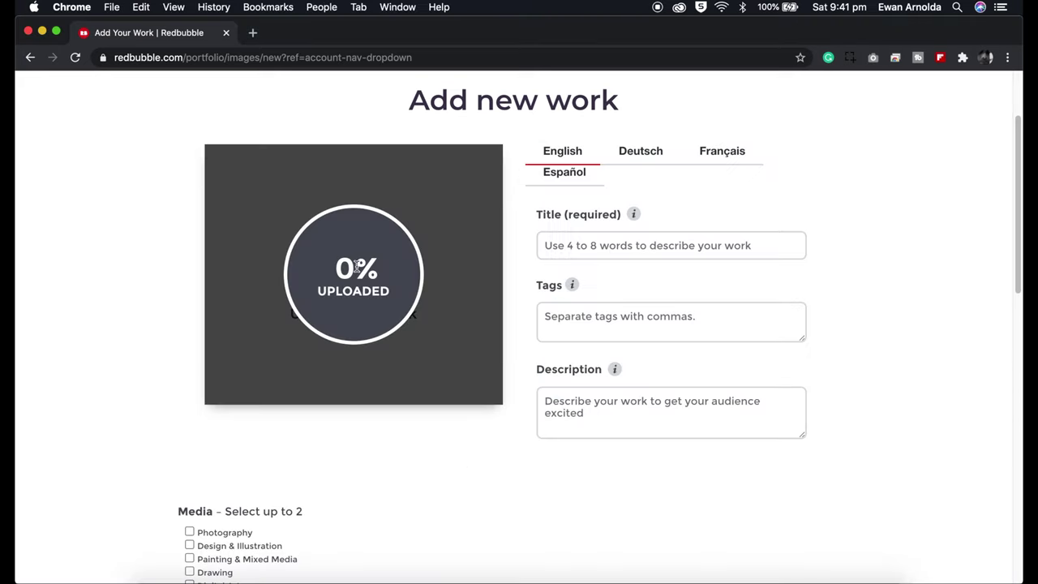
Title the work "Colourful Melbourne City at Night" and begin the tags entry.
click(549, 246)
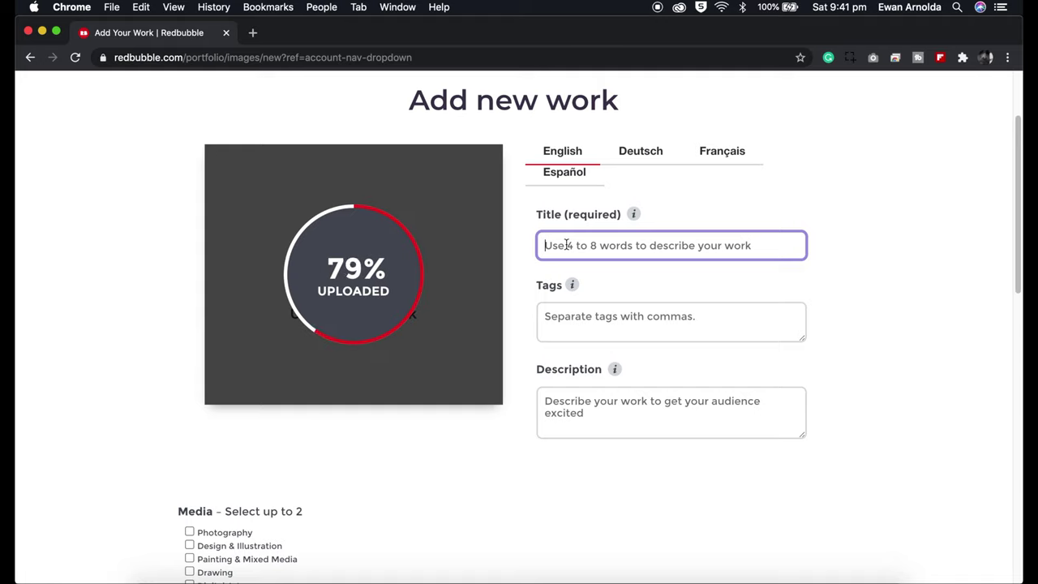
text(Colourful Melbourne City at Night)
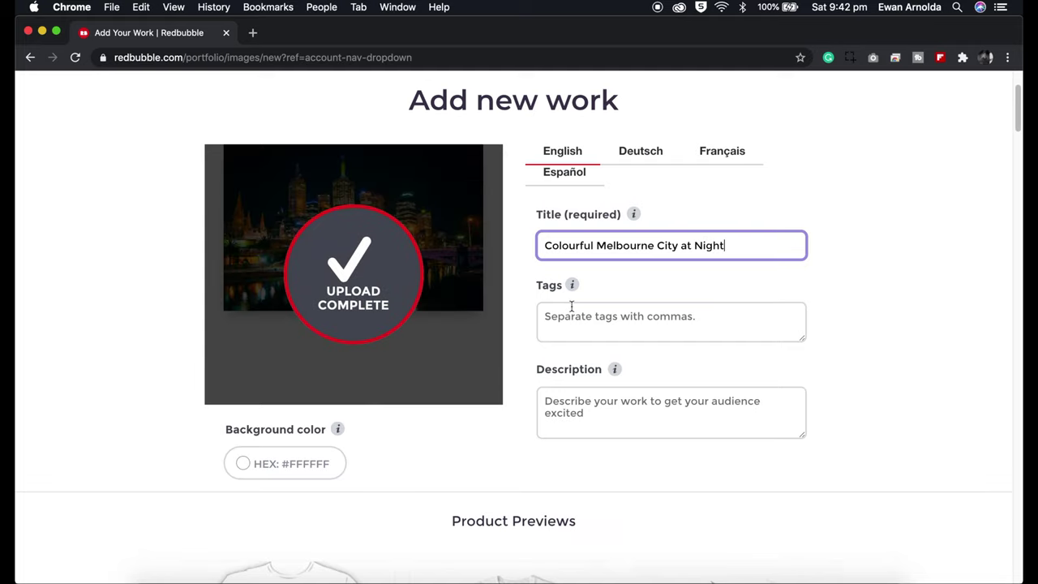
click(547, 317)
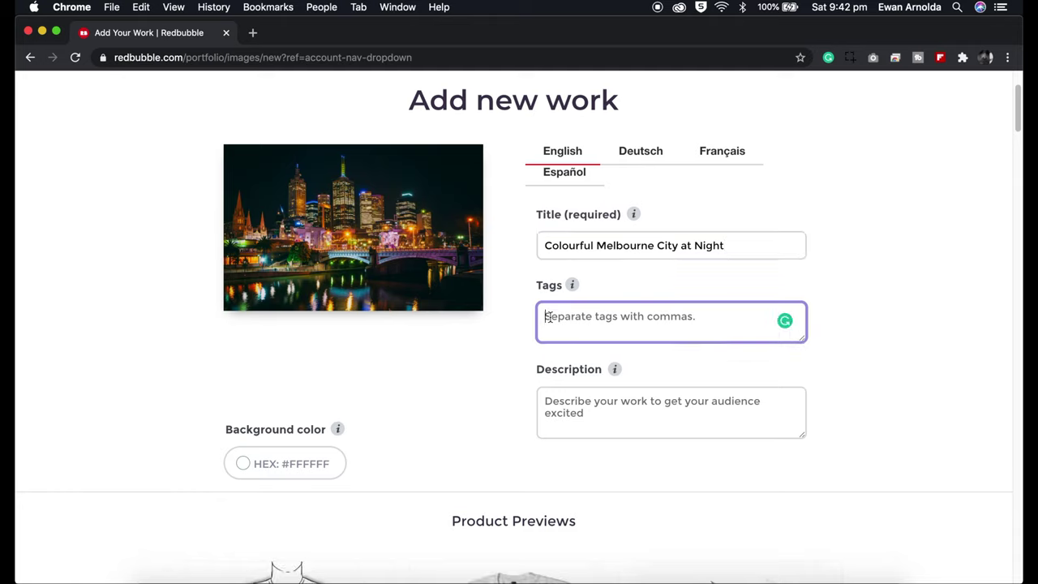
text(photogaphy)
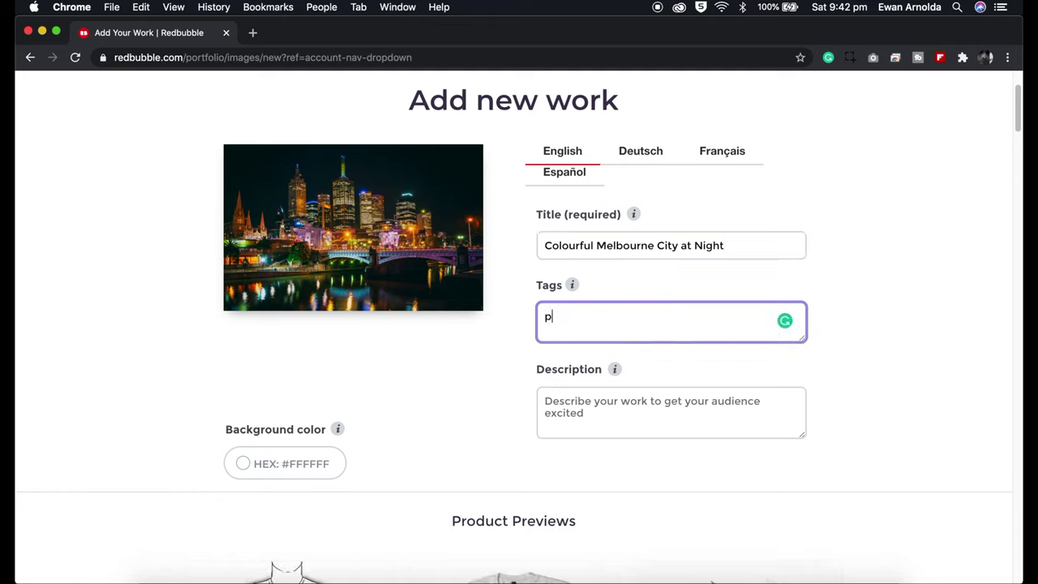
key(BackSpace)
key(BackSpace)
key(BackSpace)
key(BackSpace)
key(BackSpace)
key(BackSpace)
key(BackSpace)
key(BackSpace)
key(BackSpace)
key(BackSpace)
Tag the work with "melbourne, australia, cityscapae, colourful, night".
text(melbourne, australia)
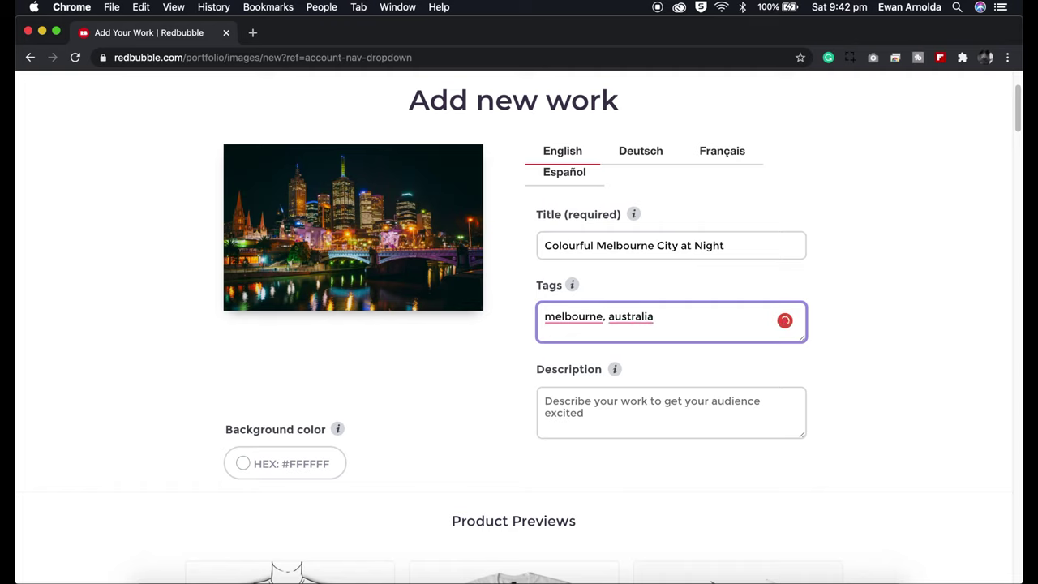
text(, cityscapae, colourful, night)
Describe the work as "A colourful photo of the City of Melbourne", accepting Grammarly's suggested articles.
click(561, 394)
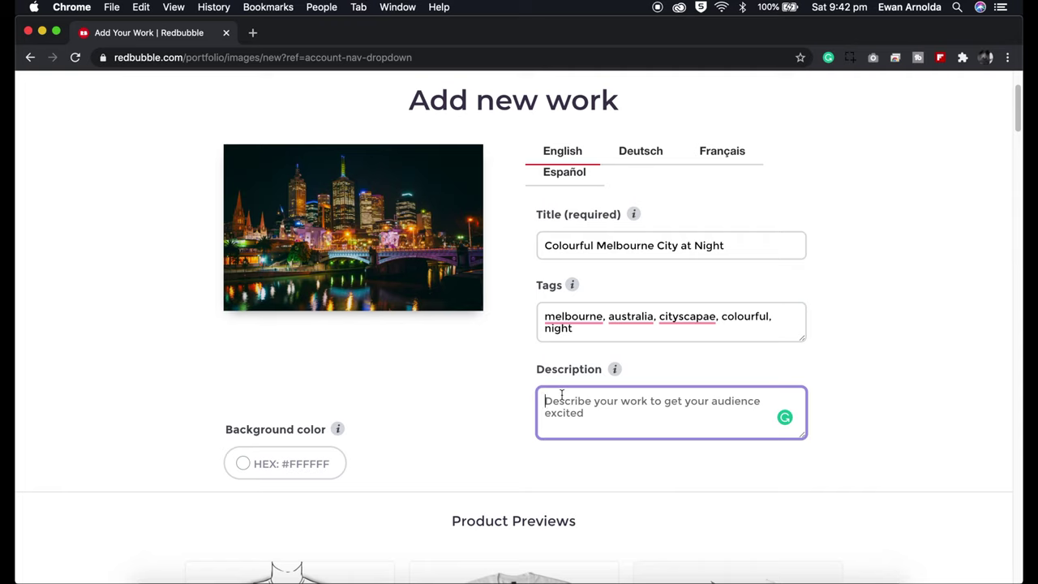
text(Colourful)
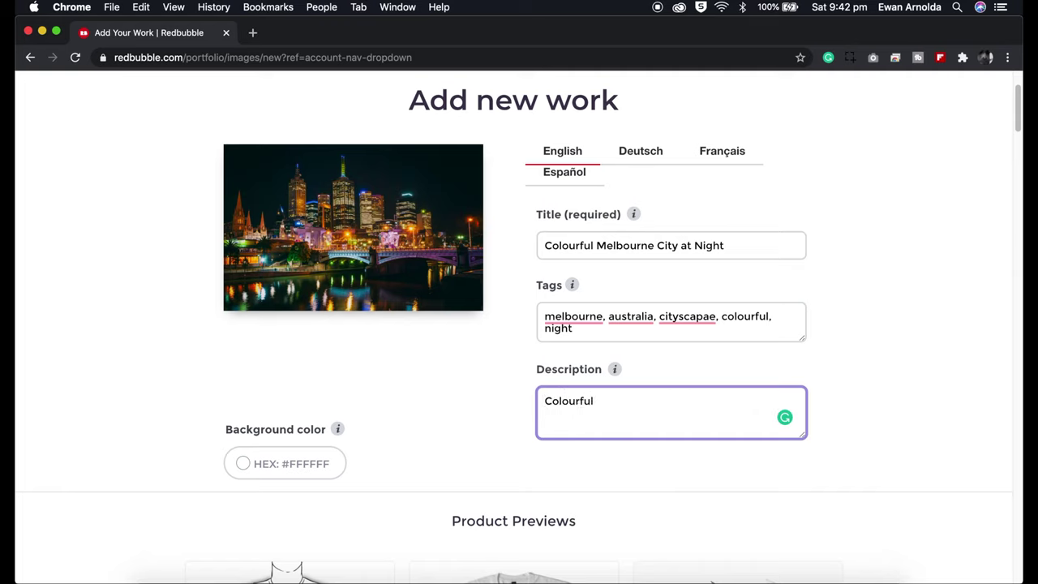
text( photo of City of )
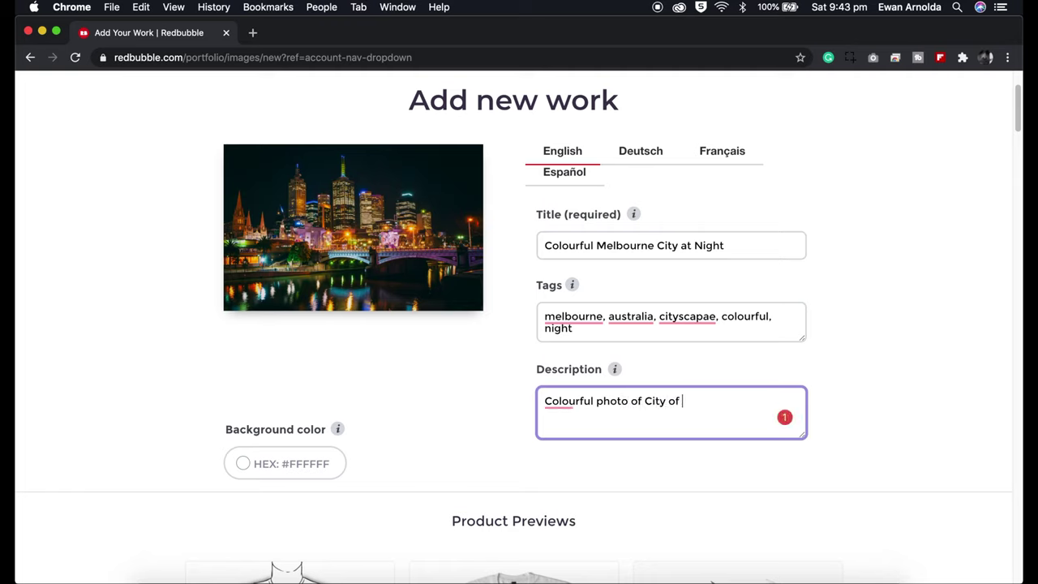
text(Melbourne)
mouse_move(558, 401)
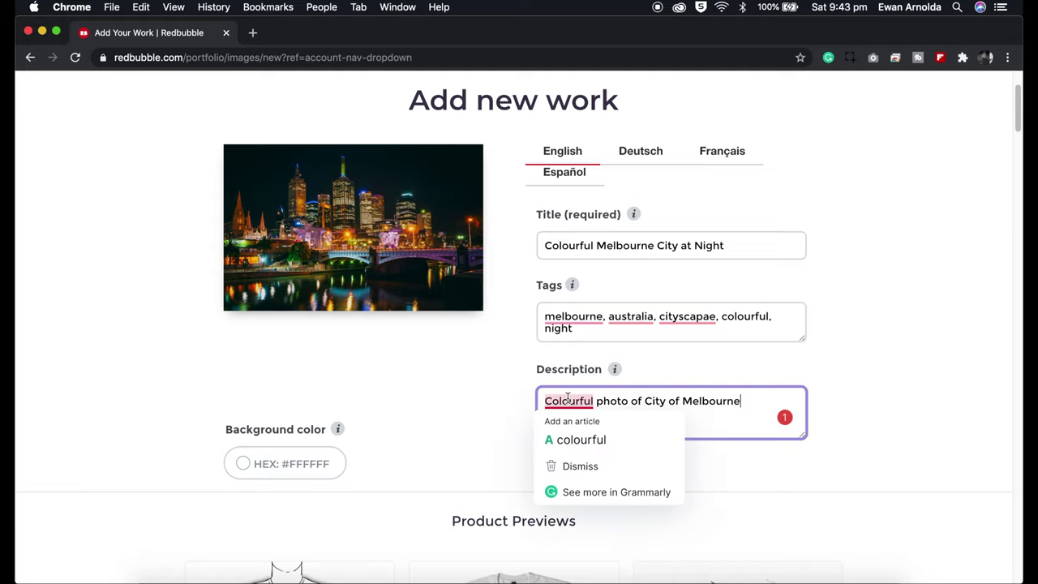
click(574, 439)
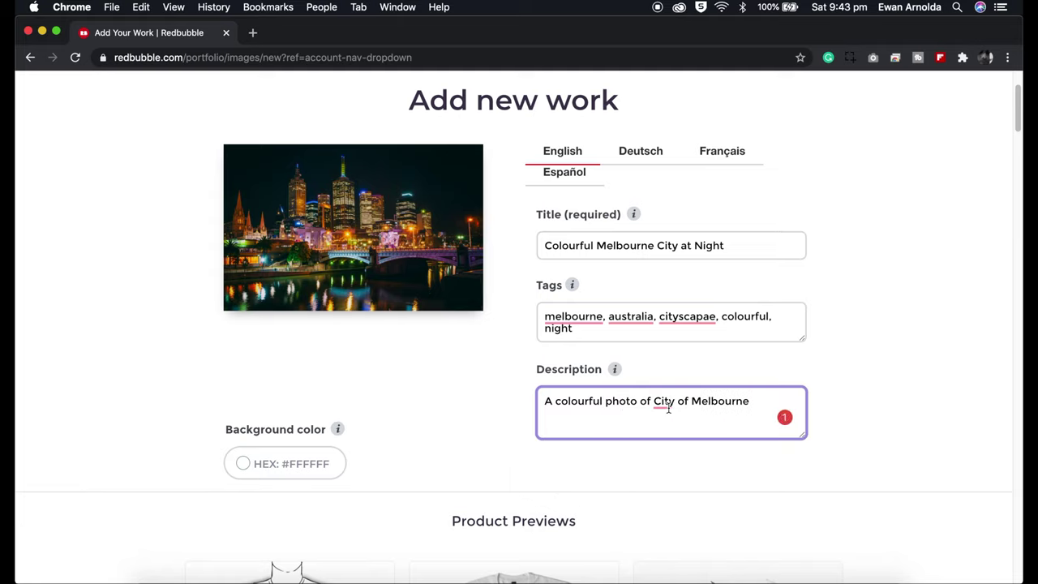
scroll(667, 405, down, 1)
mouse_move(664, 378)
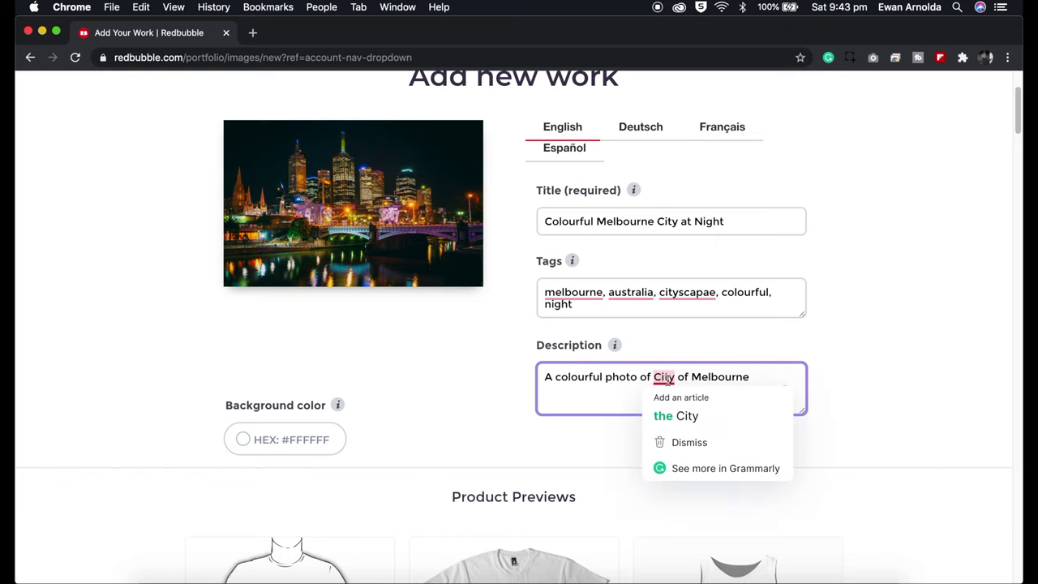
click(675, 417)
Examine the product previews to see how the image sits on each product and which products are enabled.
scroll(637, 404, down, 3)
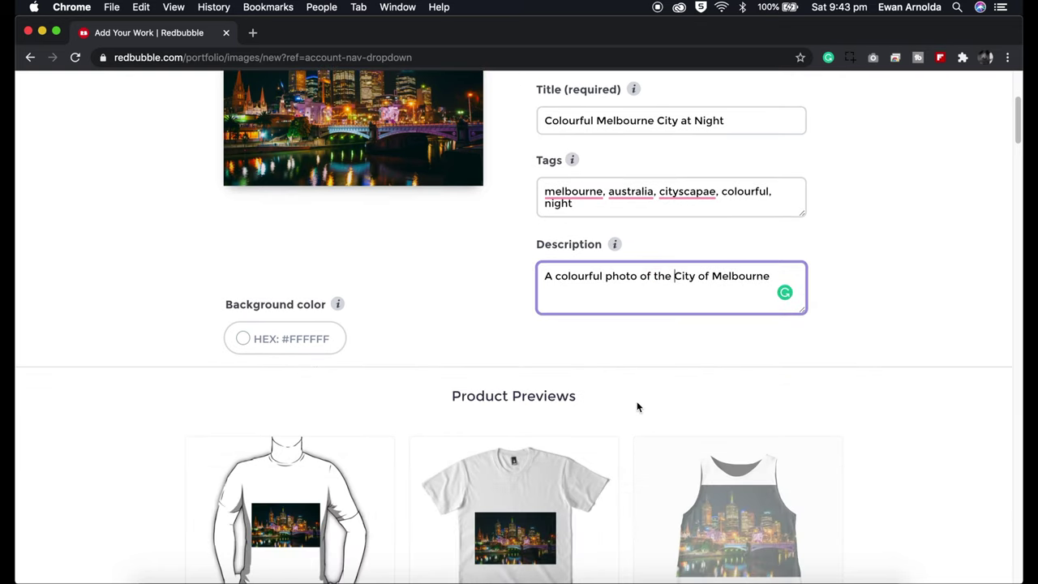
scroll(637, 406, down, 1)
scroll(638, 406, down, 4)
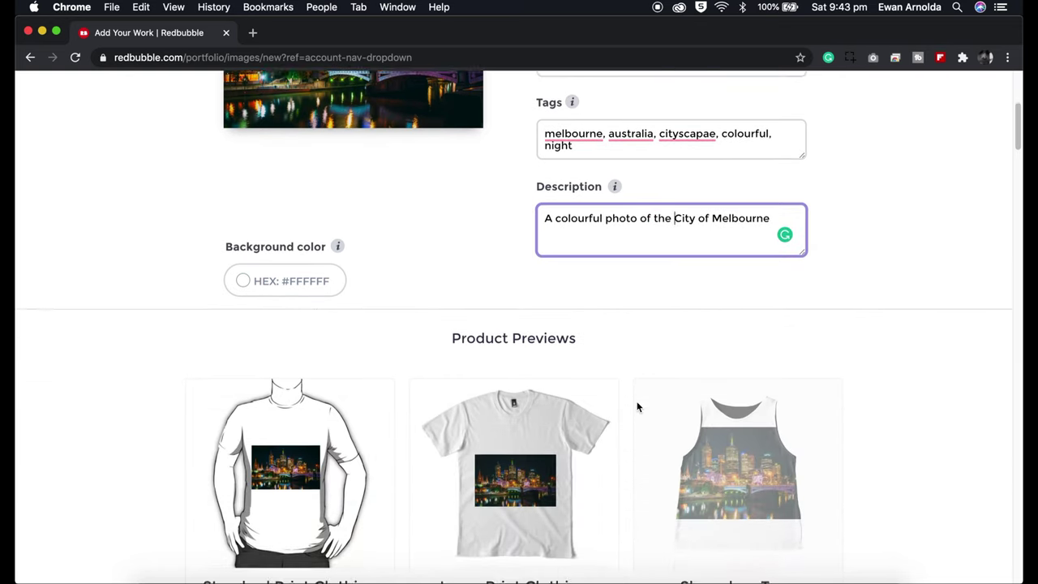
scroll(638, 406, down, 9)
scroll(637, 406, down, 15)
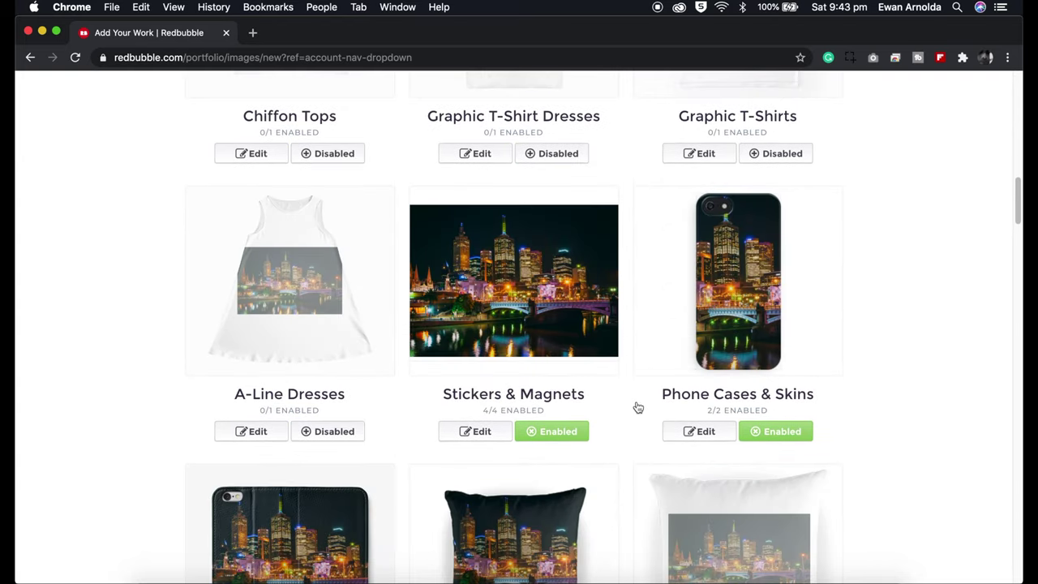
scroll(638, 406, down, 20)
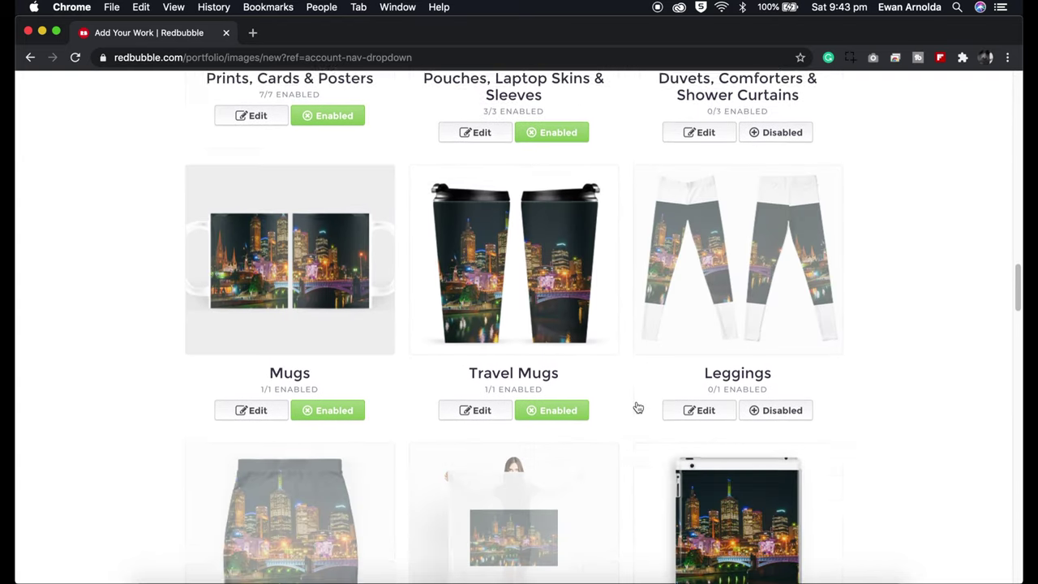
scroll(637, 406, down, 8)
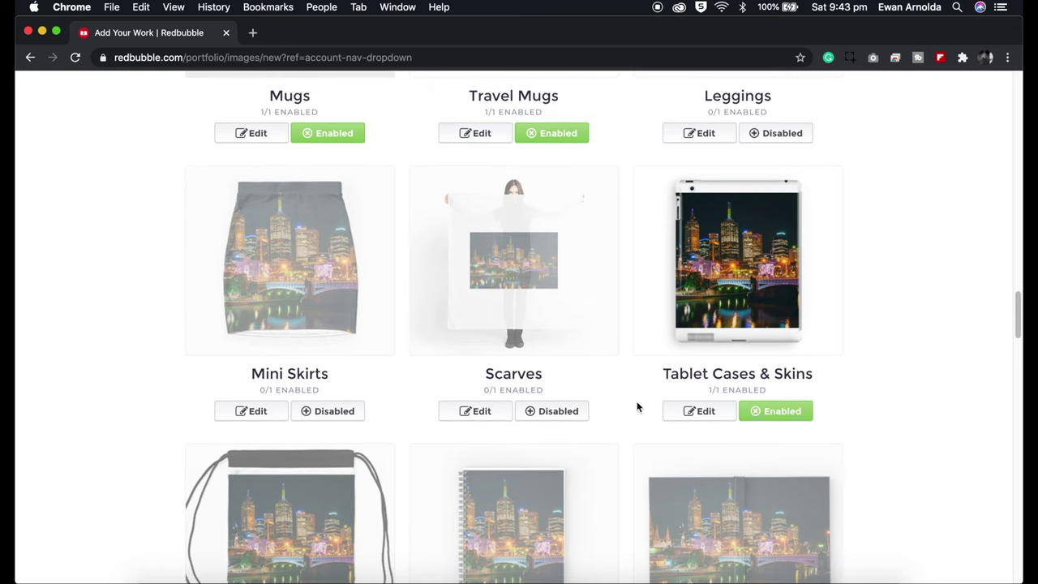
scroll(637, 406, down, 20)
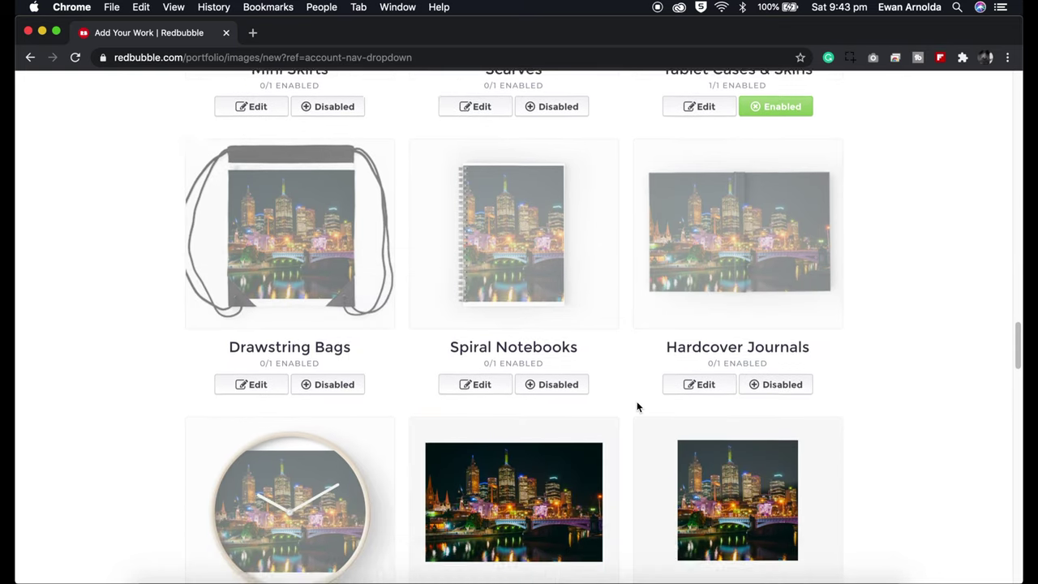
scroll(638, 406, down, 15)
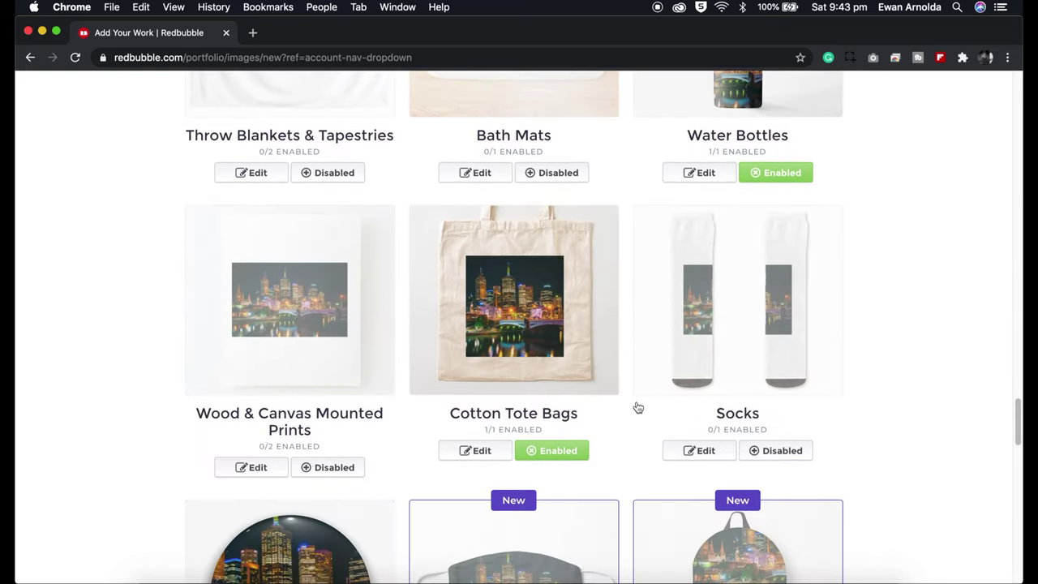
scroll(637, 406, up, 10)
scroll(637, 407, up, 20)
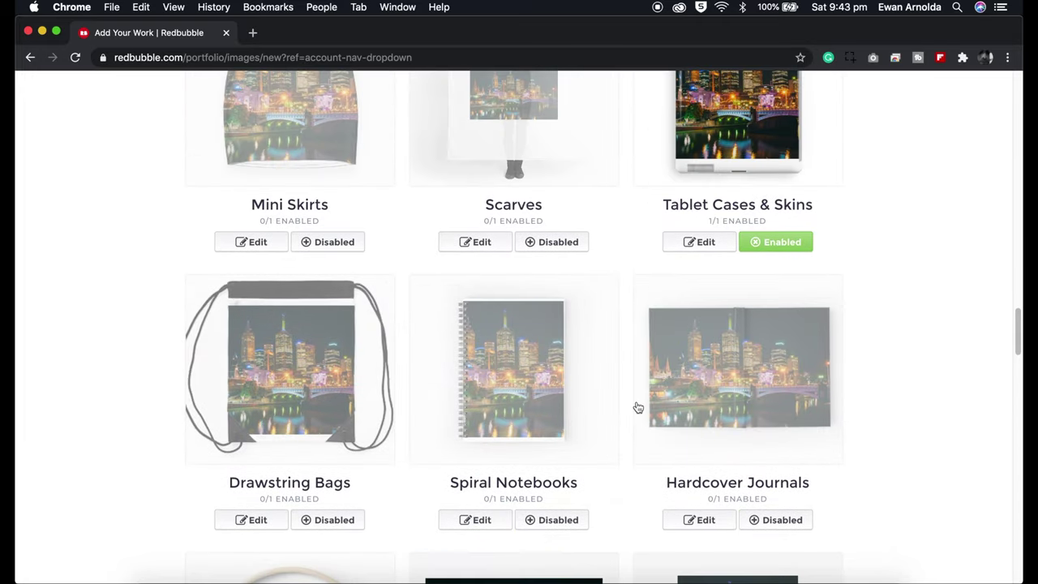
scroll(637, 406, up, 20)
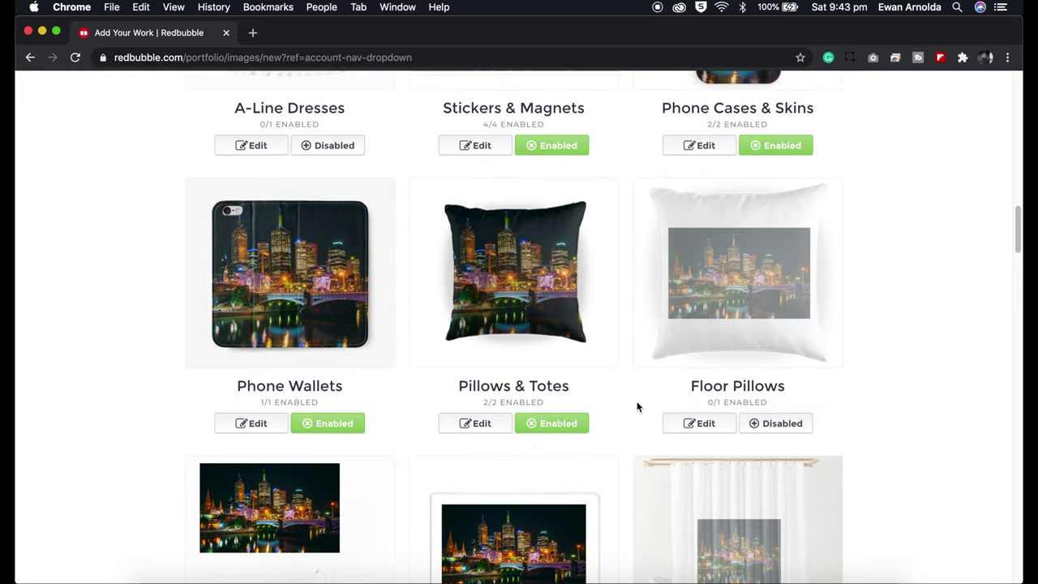
scroll(637, 406, up, 10)
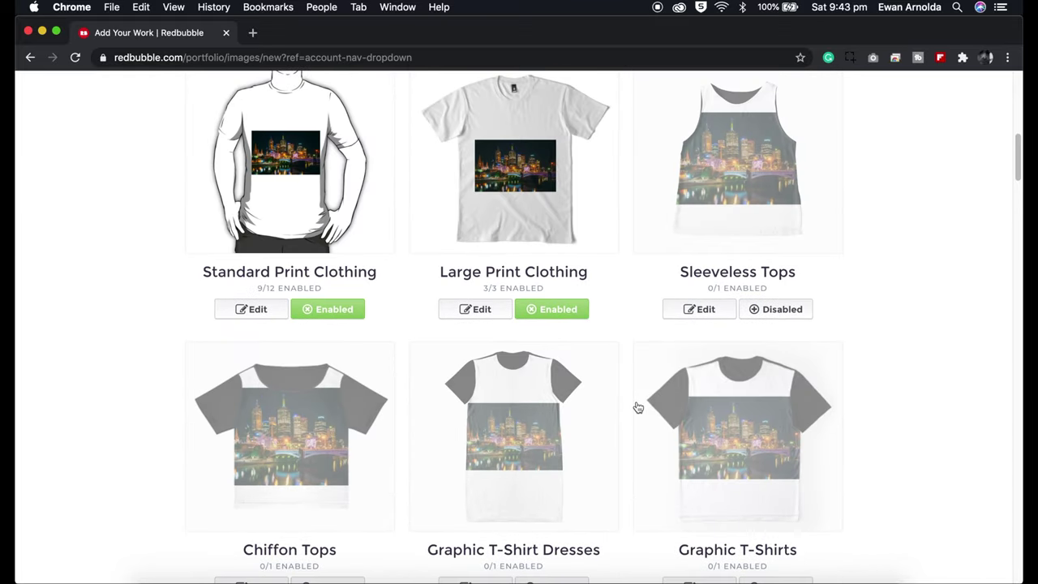
scroll(637, 406, up, 4)
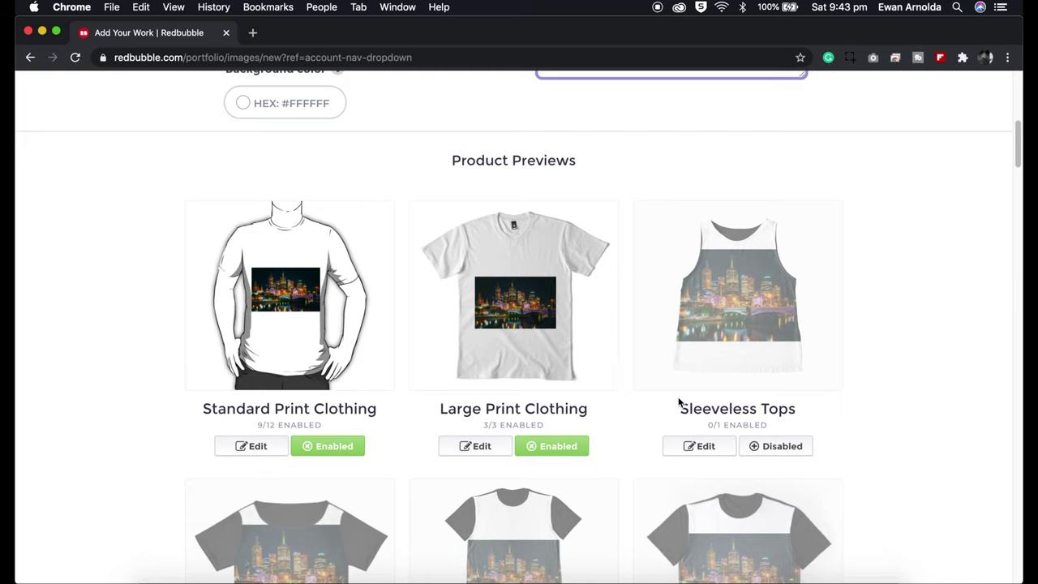
scroll(679, 398, down, 5)
scroll(610, 394, up, 2)
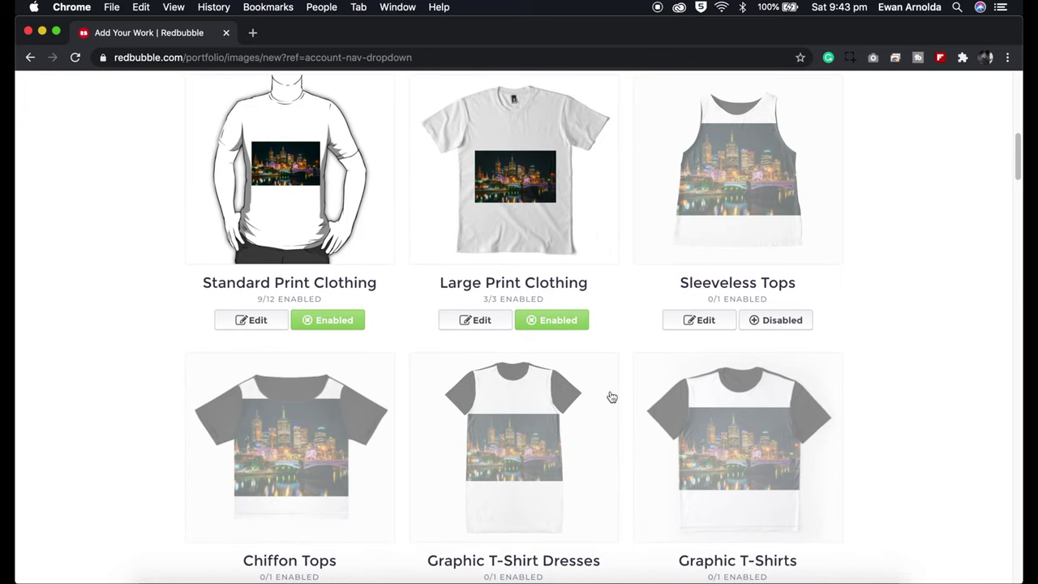
scroll(609, 397, down, 1)
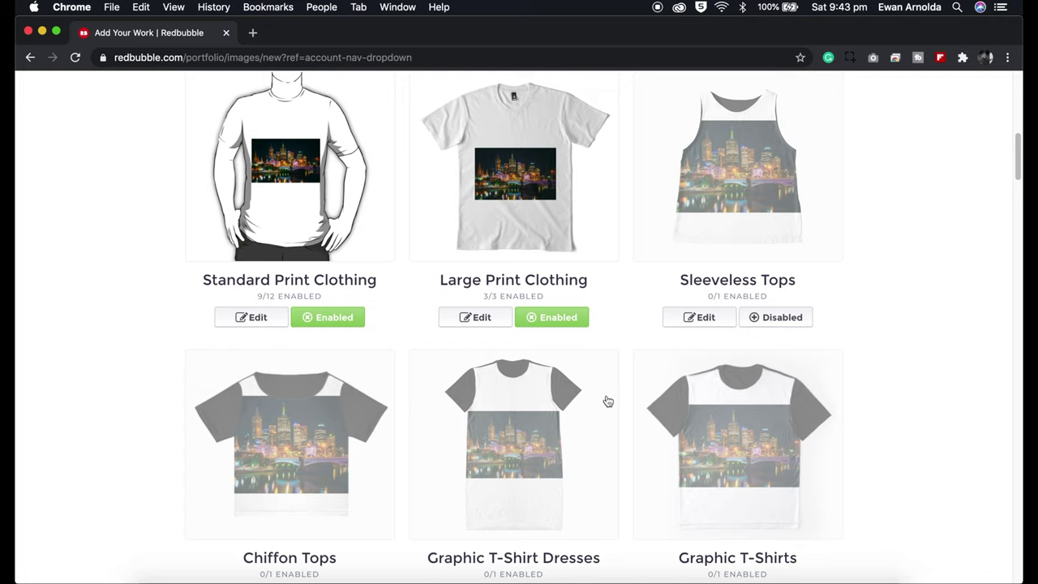
Make Kids Clothes, Toddler Pullover Hoodie and Kids Pullover Hoodie available under Standard Print Clothing, and close its editor.
scroll(608, 399, up, 2)
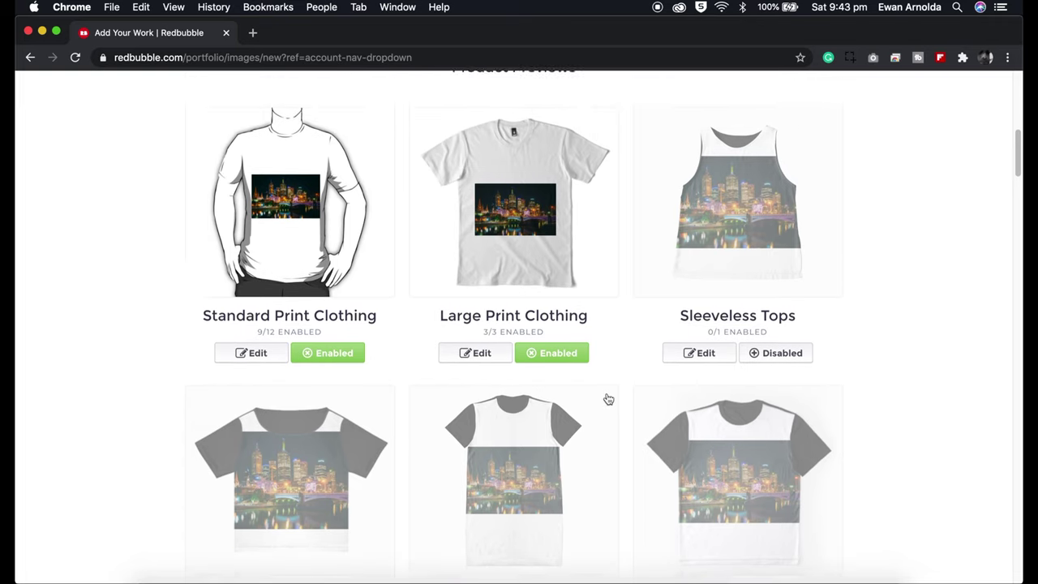
scroll(605, 391, up, 1)
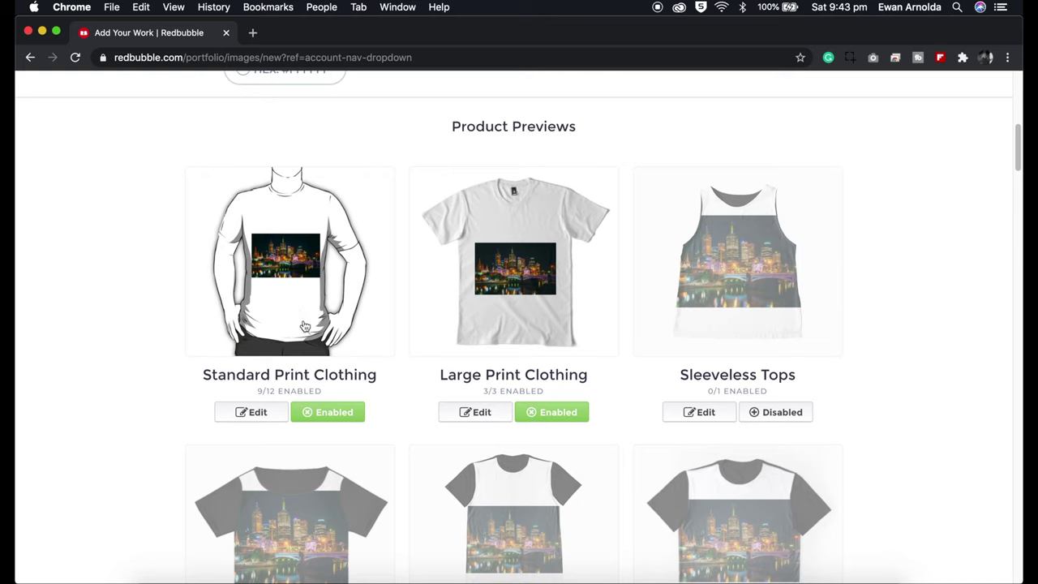
click(267, 414)
scroll(563, 479, down, 3)
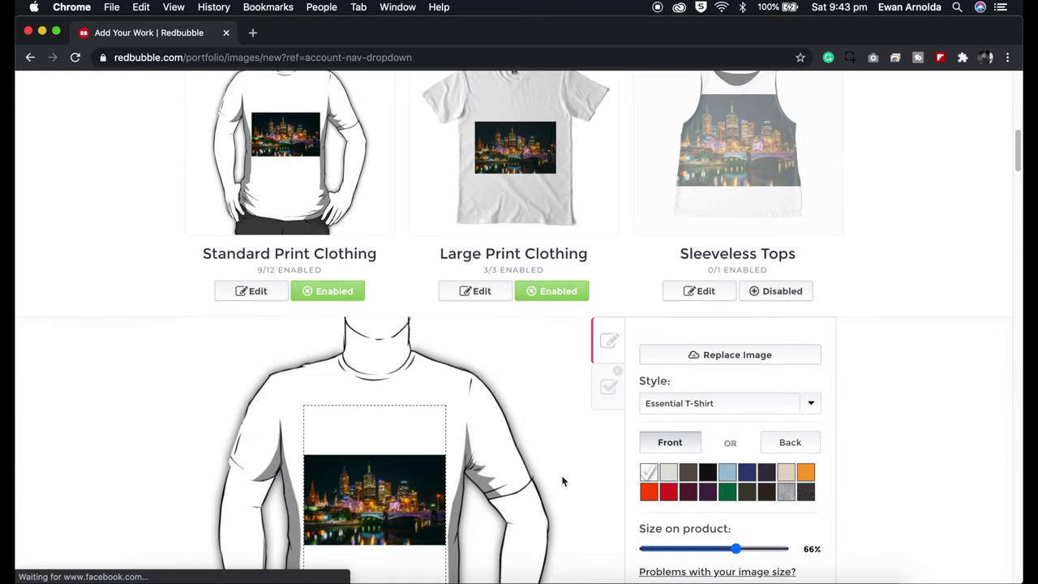
click(609, 387)
scroll(572, 478, down, 4)
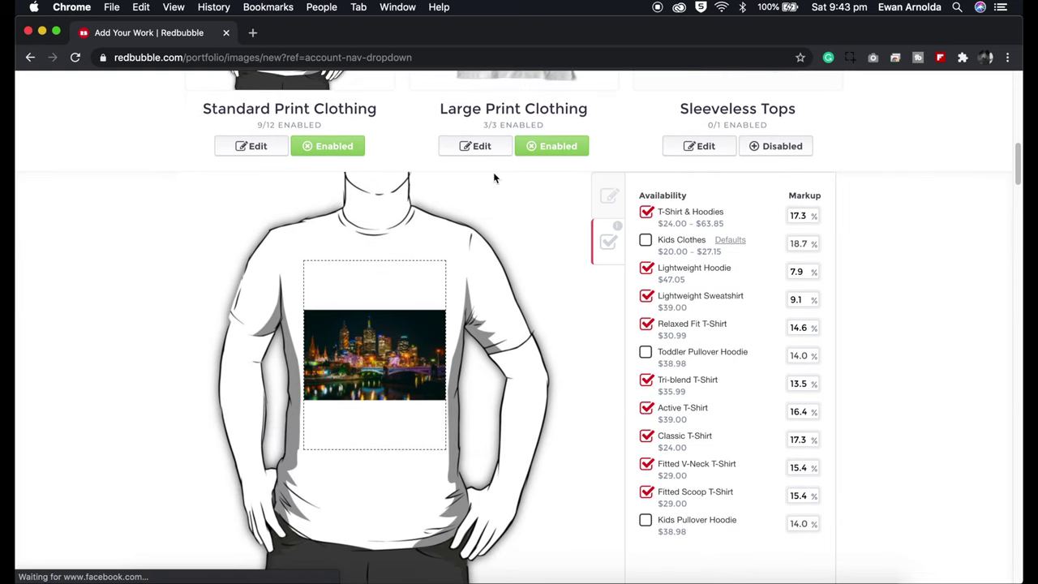
click(645, 241)
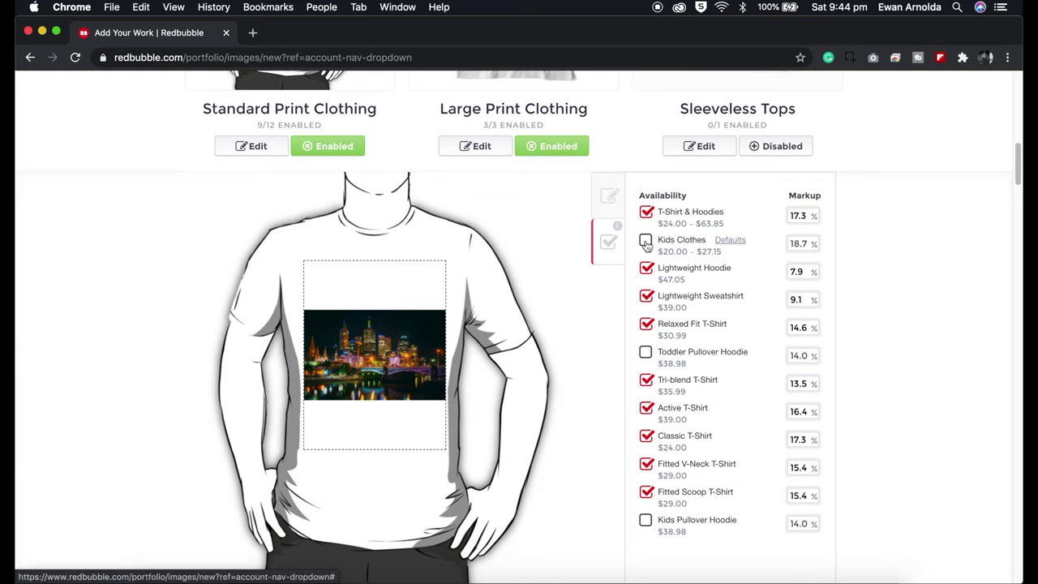
click(646, 354)
click(645, 520)
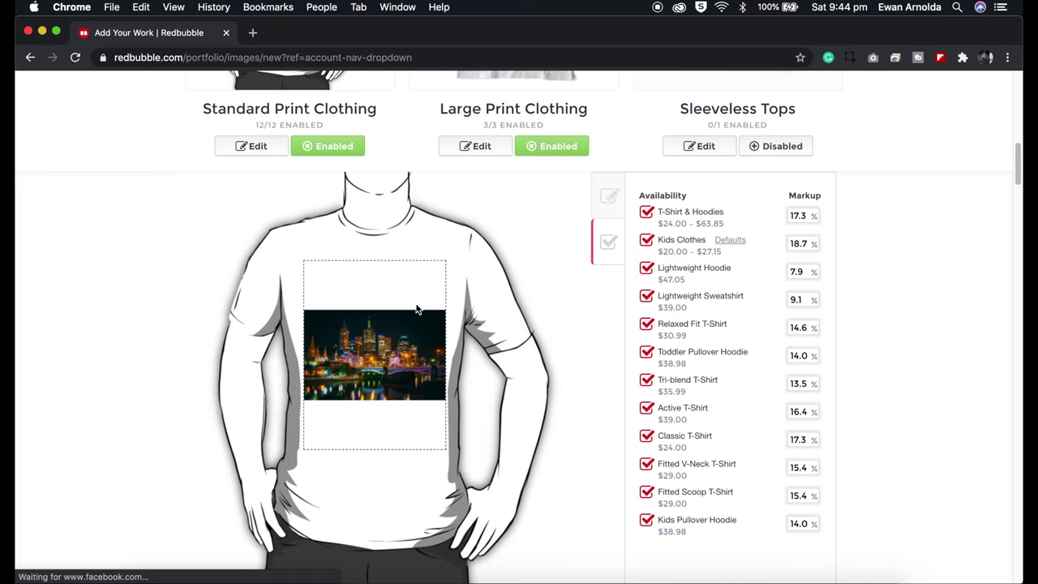
click(250, 146)
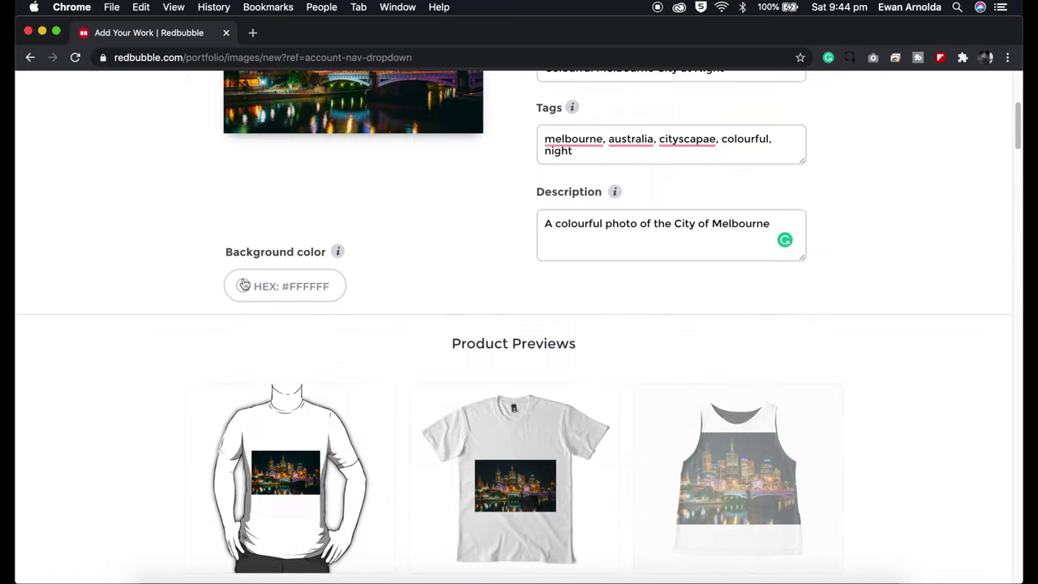
Examine the clothing and accessory previews, including how the photo is placed in the Stickers & Magnets editor.
scroll(243, 285, down, 5)
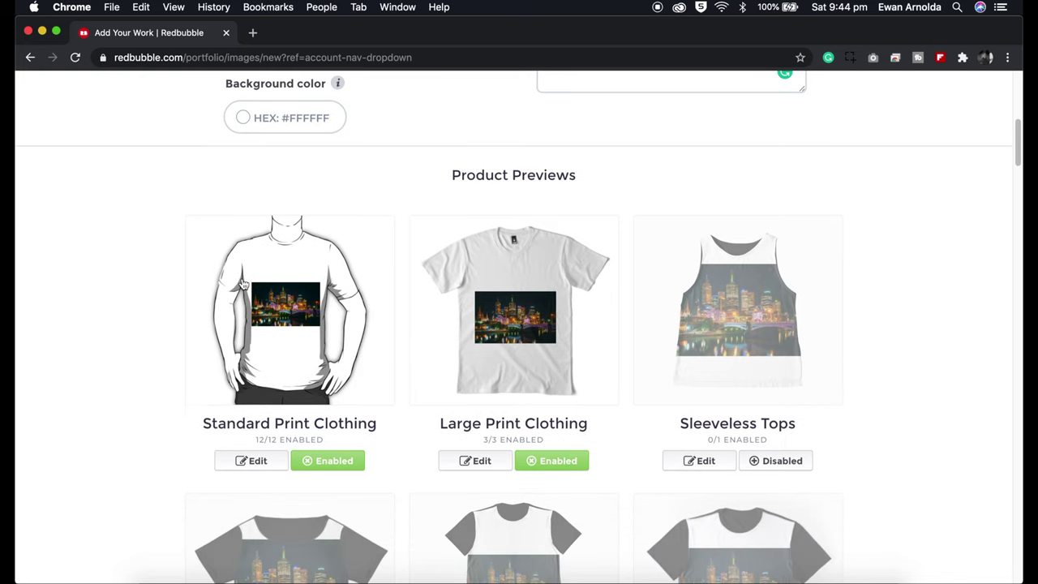
scroll(242, 283, down, 15)
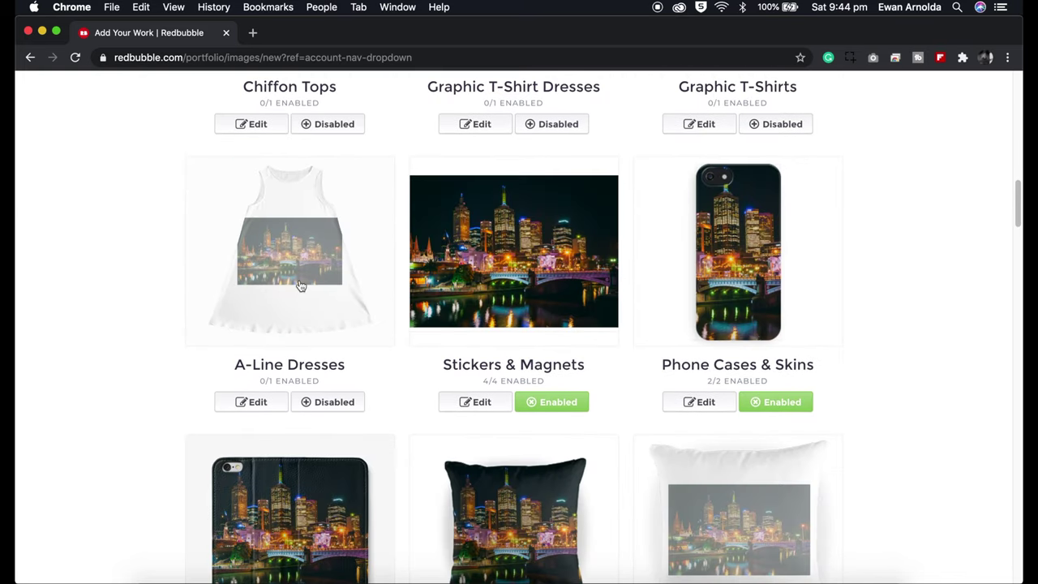
scroll(286, 332, up, 4)
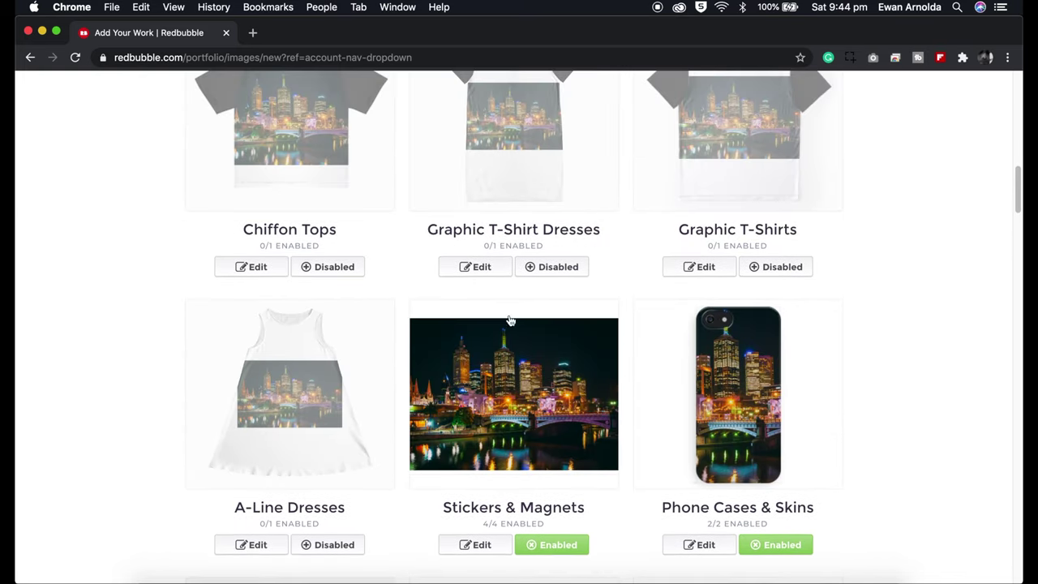
scroll(320, 364, down, 3)
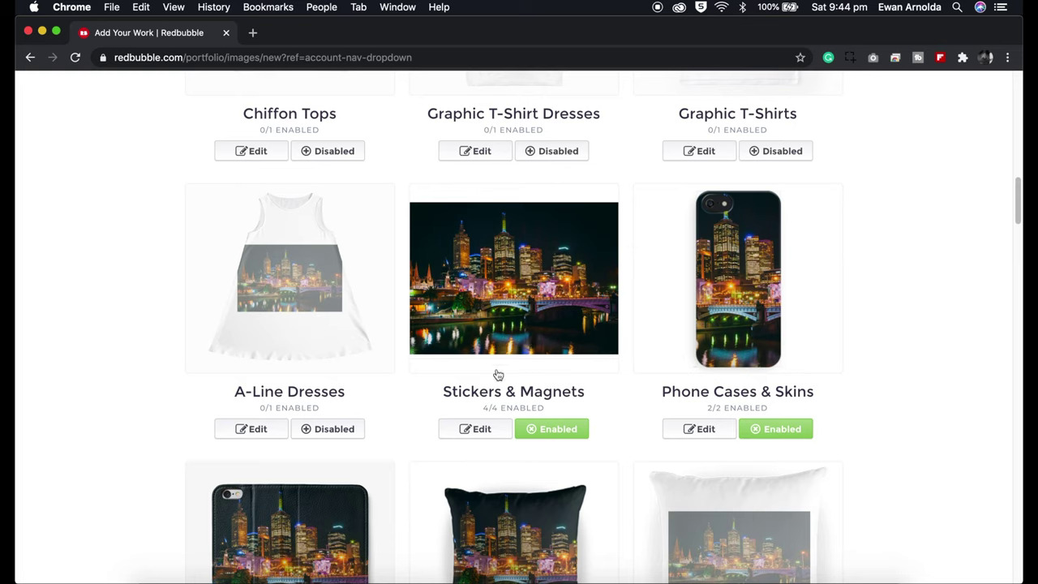
click(478, 429)
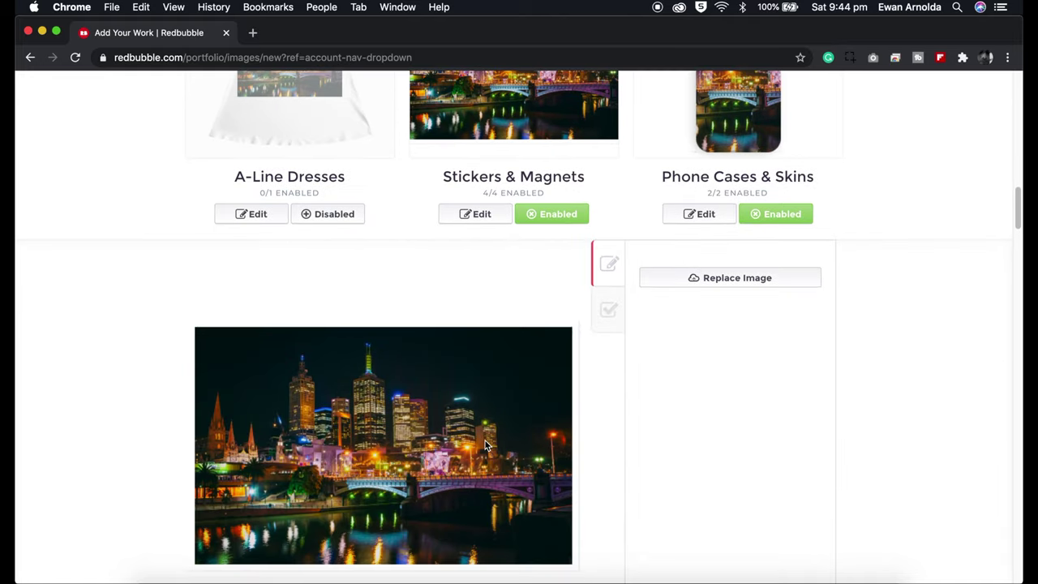
scroll(485, 440, up, 2)
scroll(485, 441, down, 7)
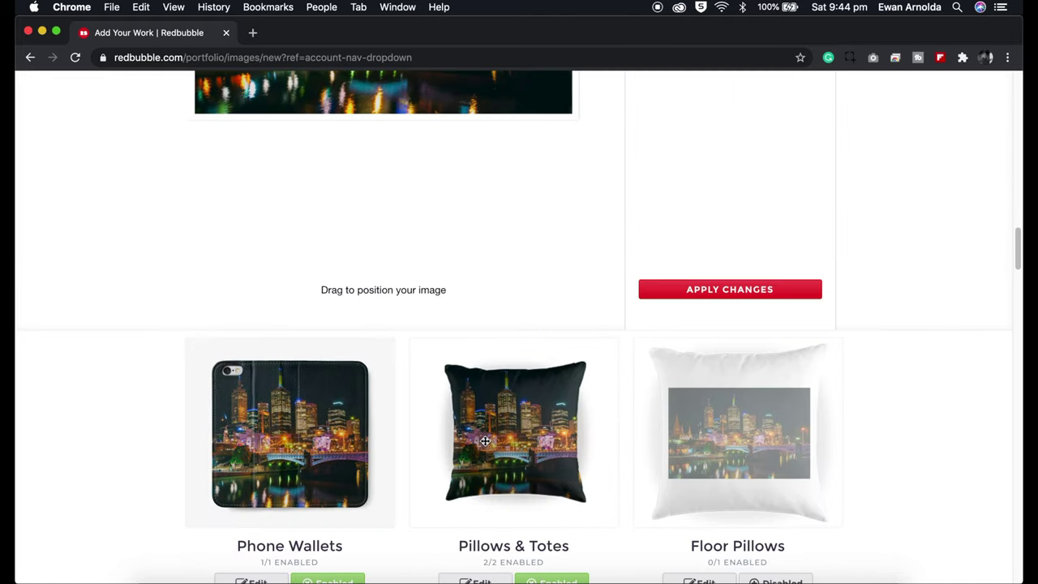
scroll(485, 440, up, 4)
scroll(398, 434, up, 4)
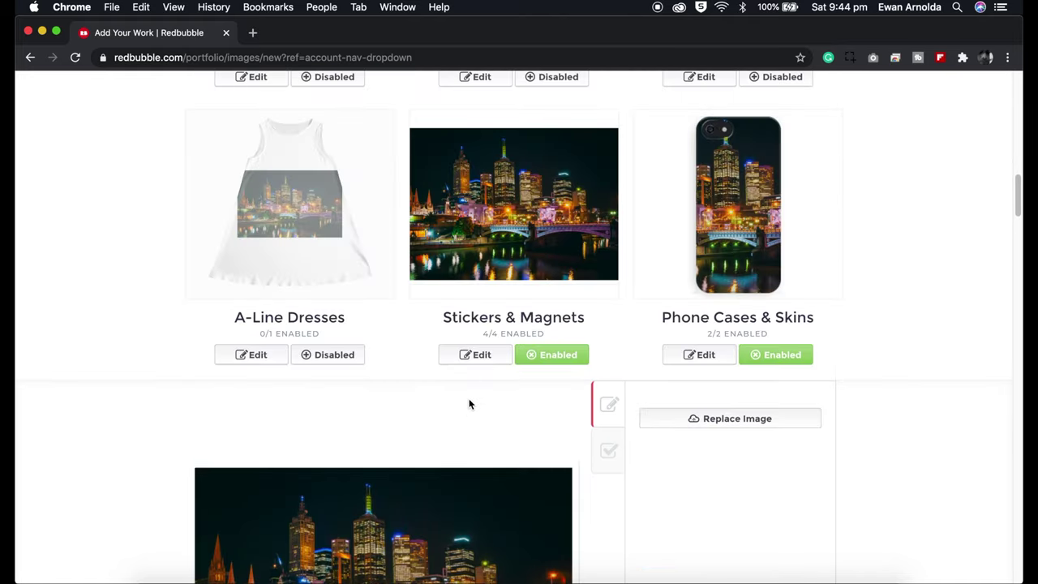
click(464, 356)
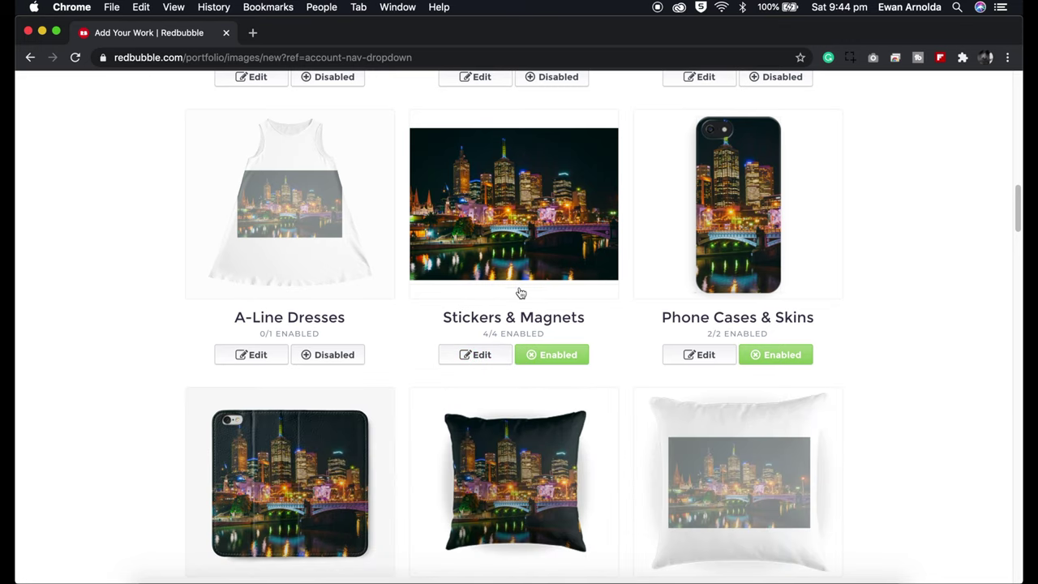
Enlarge the photo on Phone Cases & Skins to 88% and shift it so the tall spired tower sits near the case's centre.
click(705, 355)
scroll(632, 373, down, 3)
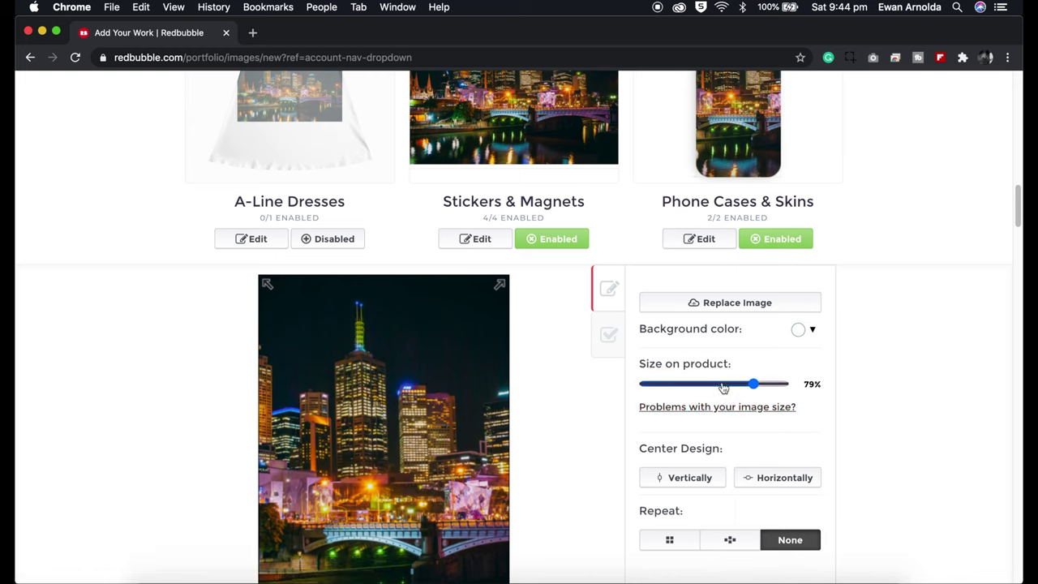
mouse_move(754, 388)
mouse_down()
mouse_move(781, 390)
mouse_move(746, 382)
mouse_move(766, 384)
mouse_up()
drag(309, 391, 329, 400)
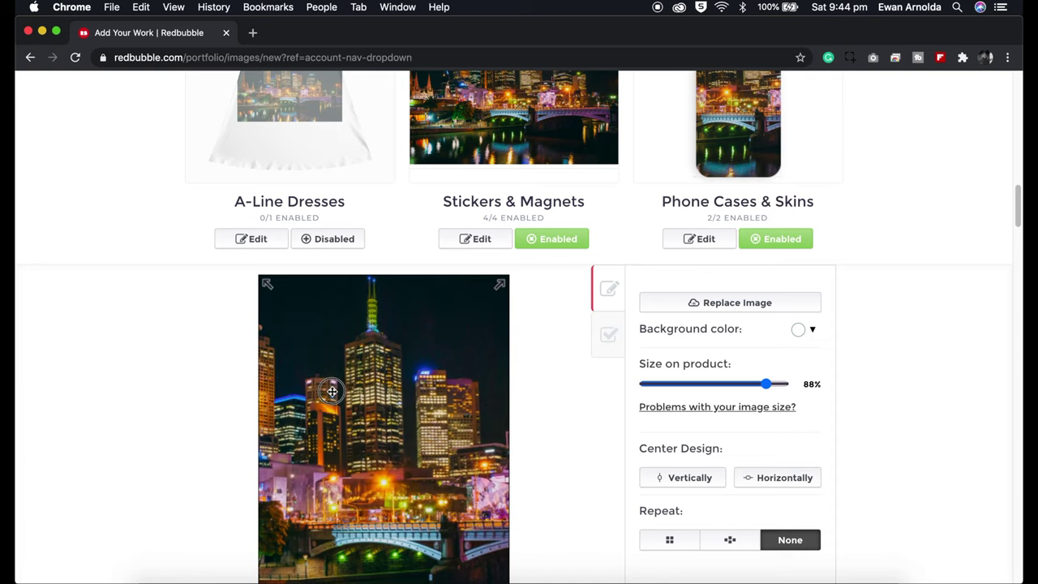
scroll(656, 400, up, 4)
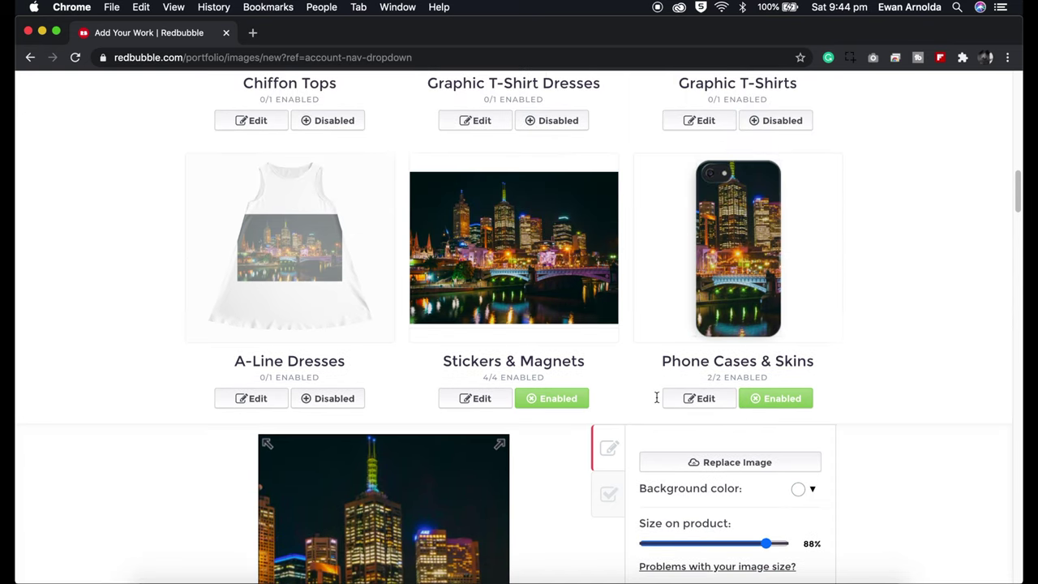
drag(369, 515, 399, 521)
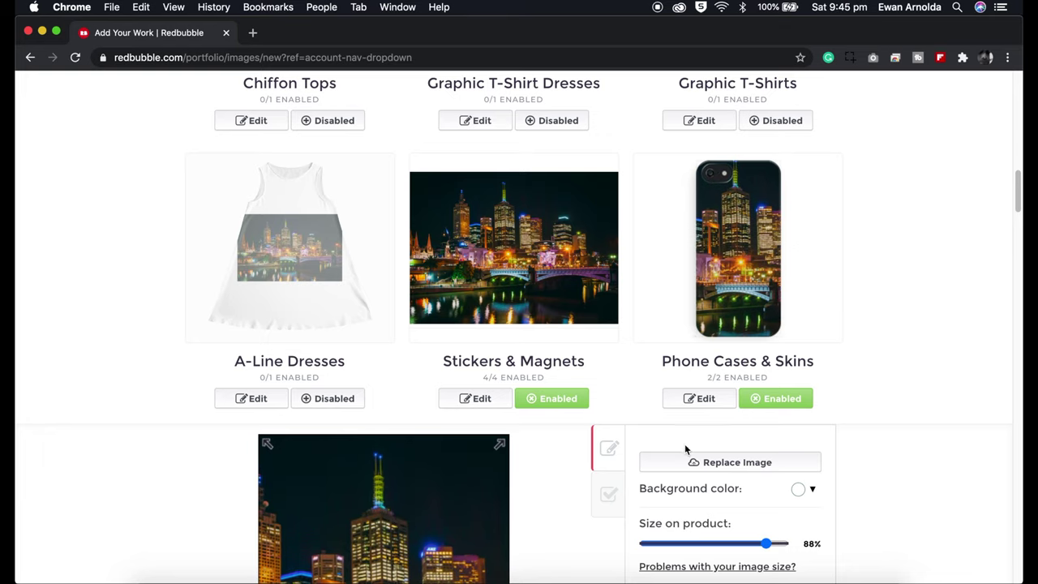
scroll(686, 442, down, 2)
scroll(685, 424, down, 3)
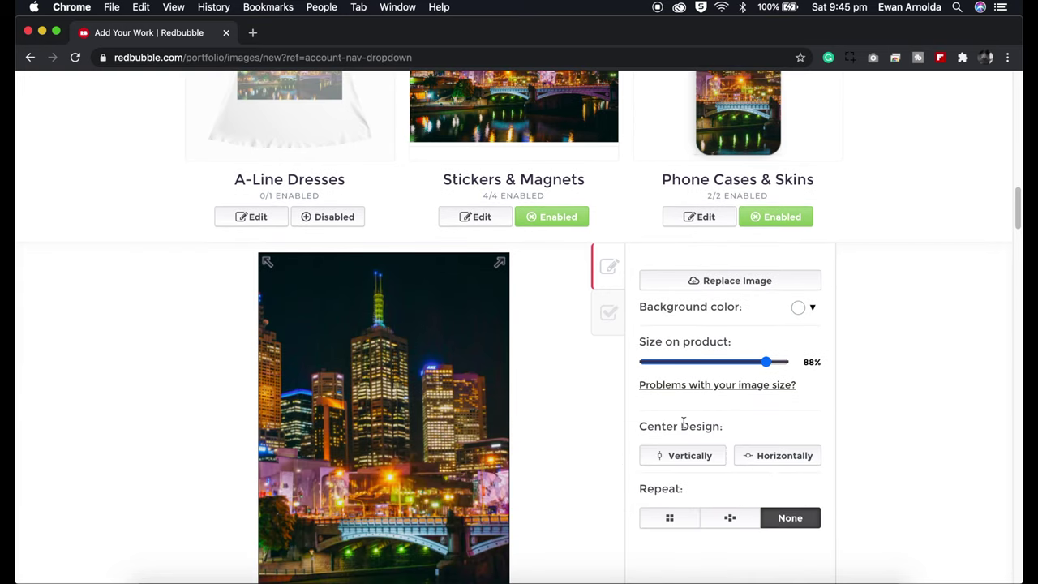
click(690, 220)
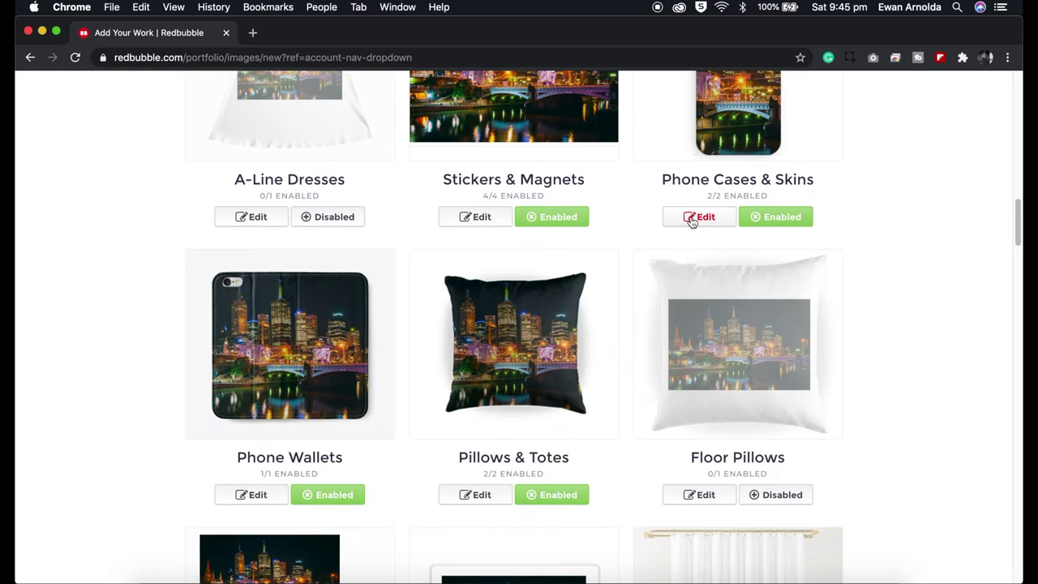
Set the background color of Pouches, Laptop Skins & Sleeves to black (#000000) and close its editor.
scroll(637, 398, down, 6)
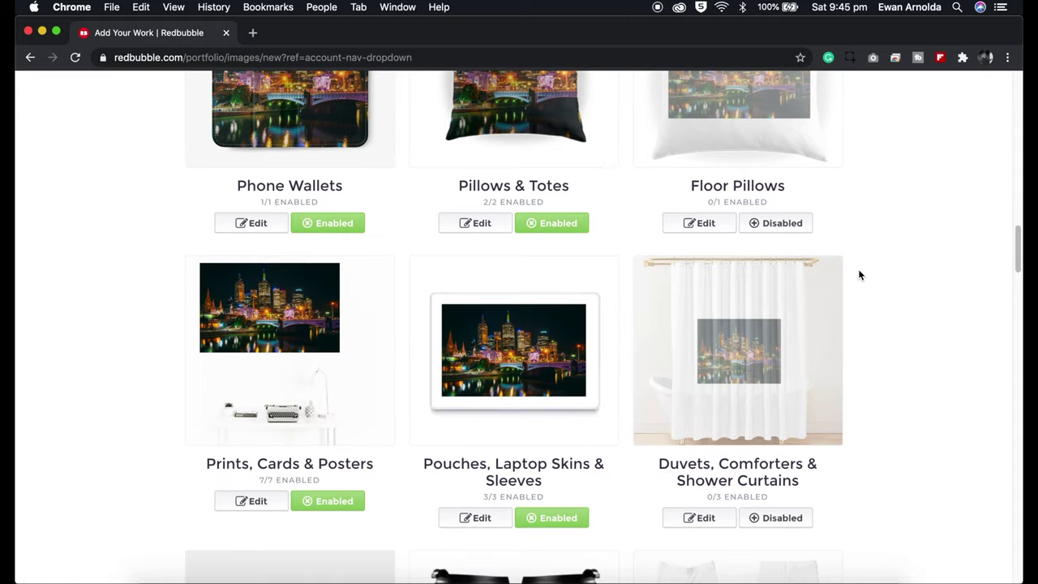
scroll(746, 391, down, 3)
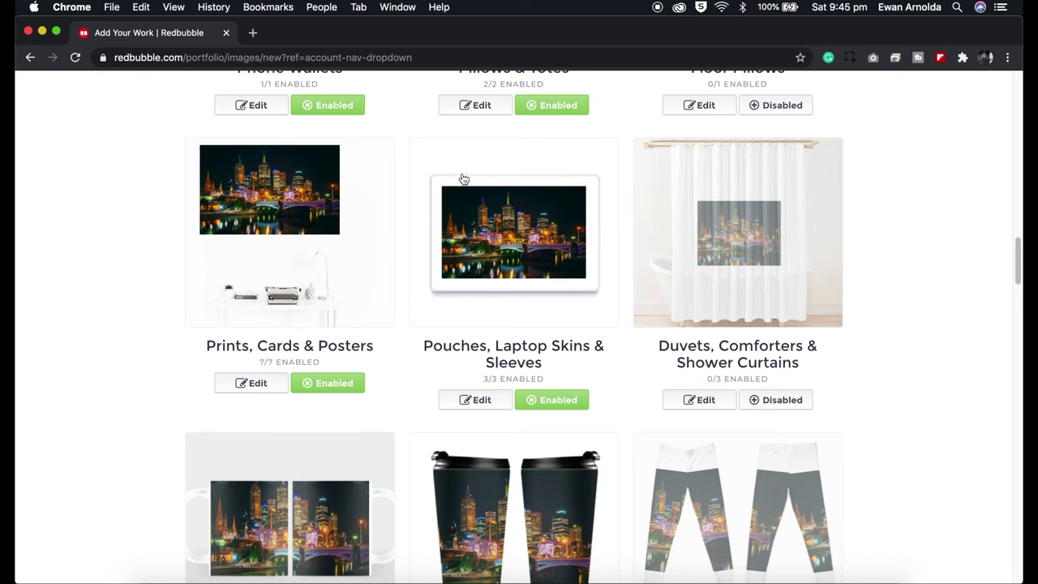
click(466, 399)
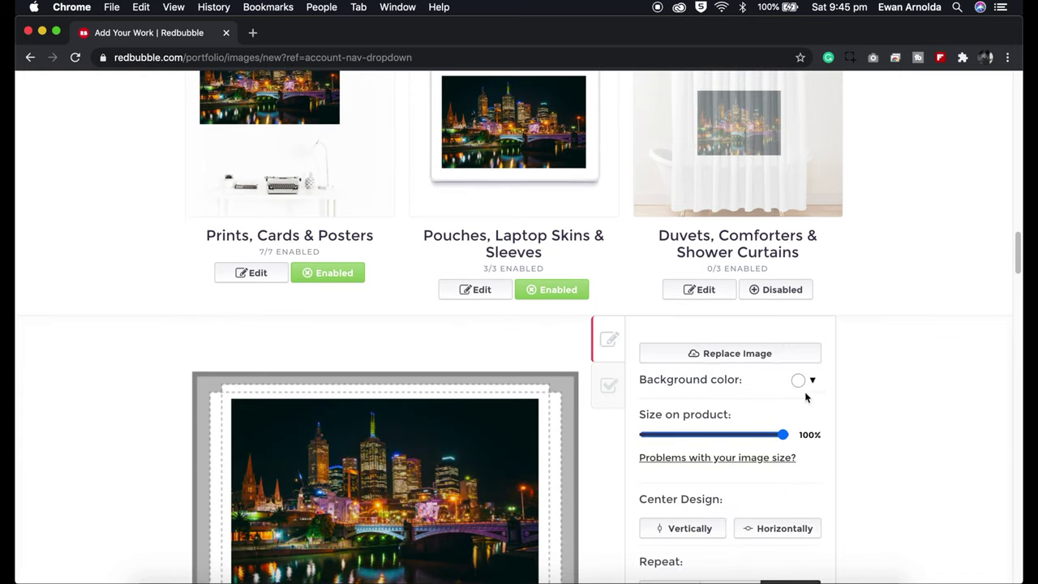
click(810, 381)
click(795, 491)
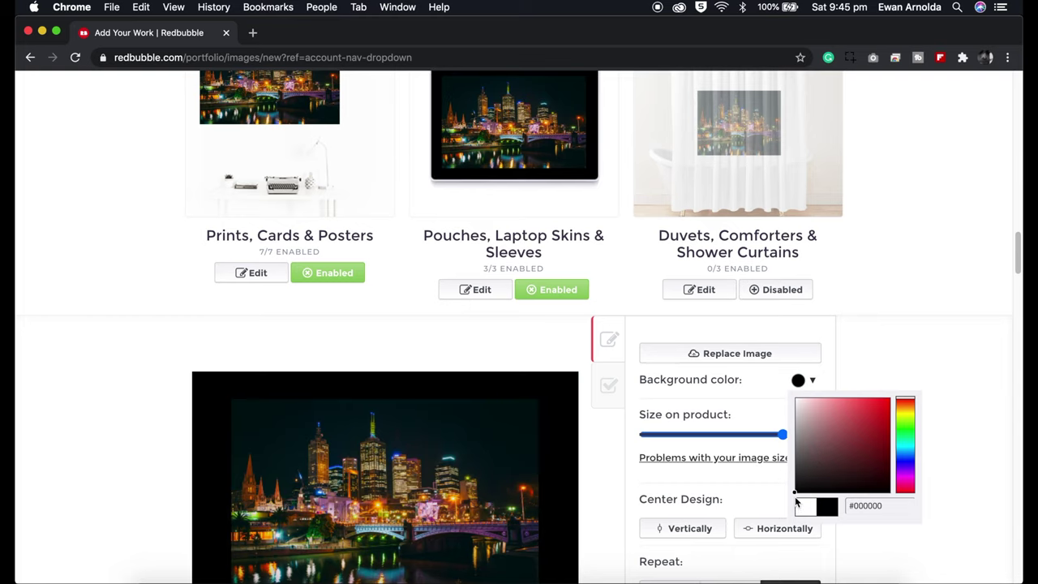
click(884, 375)
scroll(525, 386, up, 3)
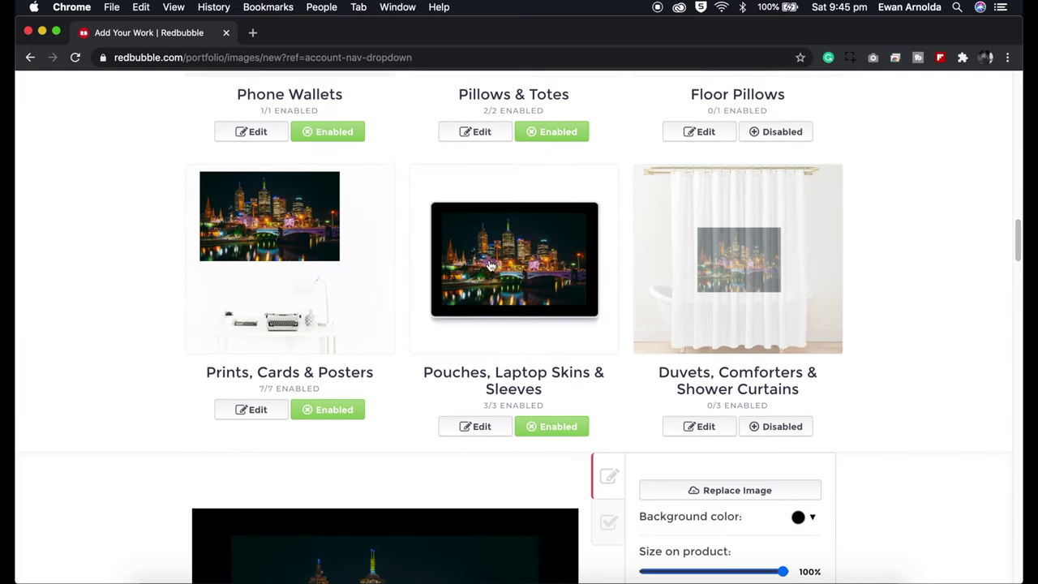
scroll(489, 465, down, 3)
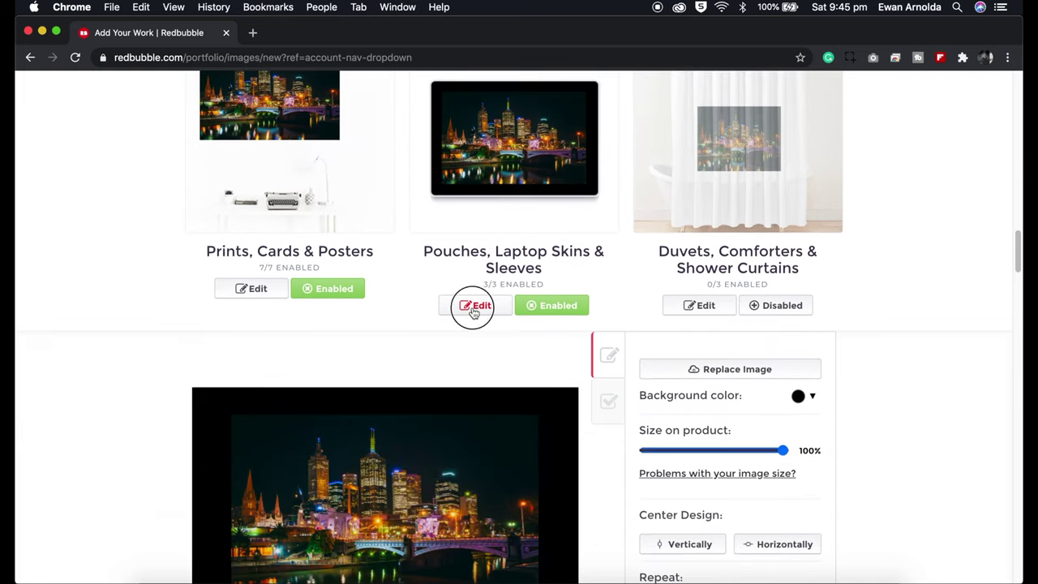
click(476, 305)
Set the background color of Tablet Cases & Skins to black (#000000) for the iPad Retina/3/2 - Snap Case style.
scroll(546, 489, down, 3)
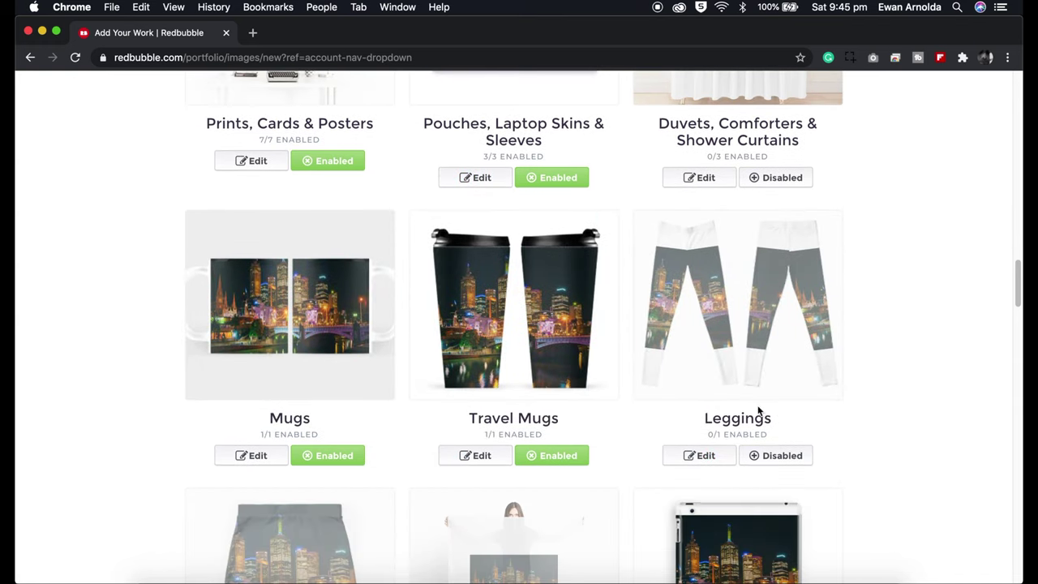
scroll(759, 411, down, 7)
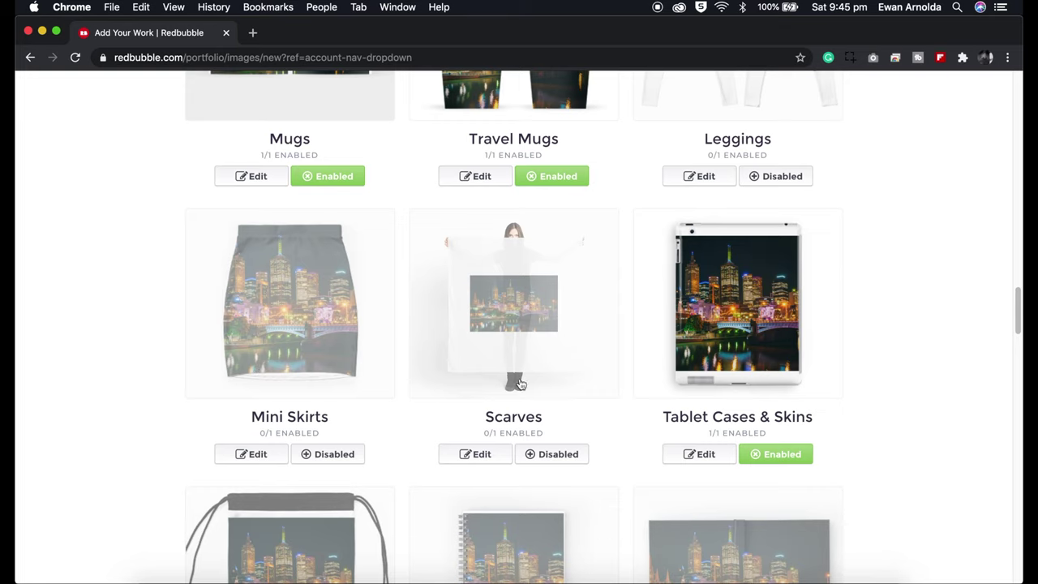
scroll(523, 402, down, 1)
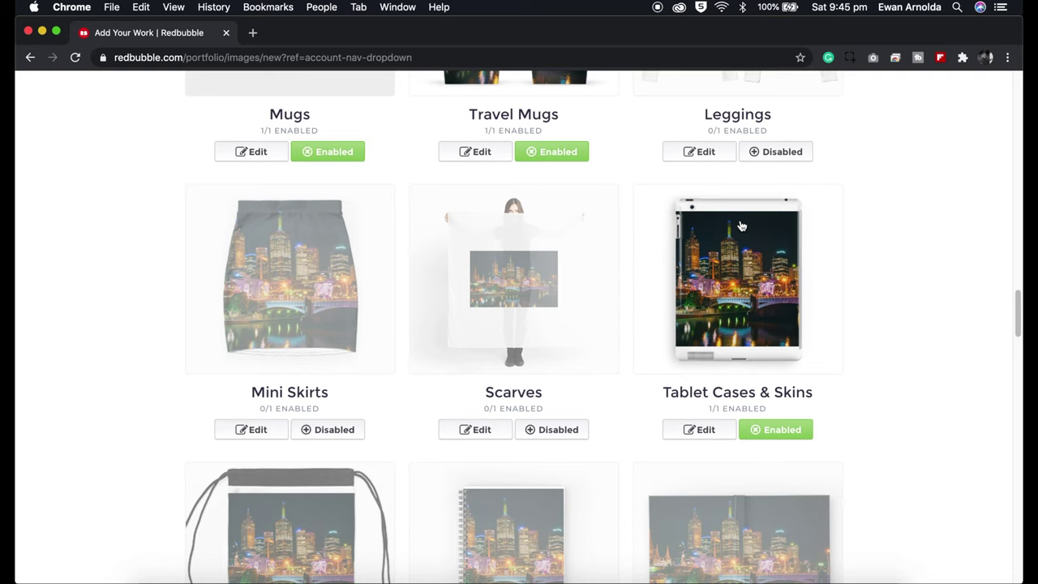
click(702, 431)
scroll(779, 450, down, 5)
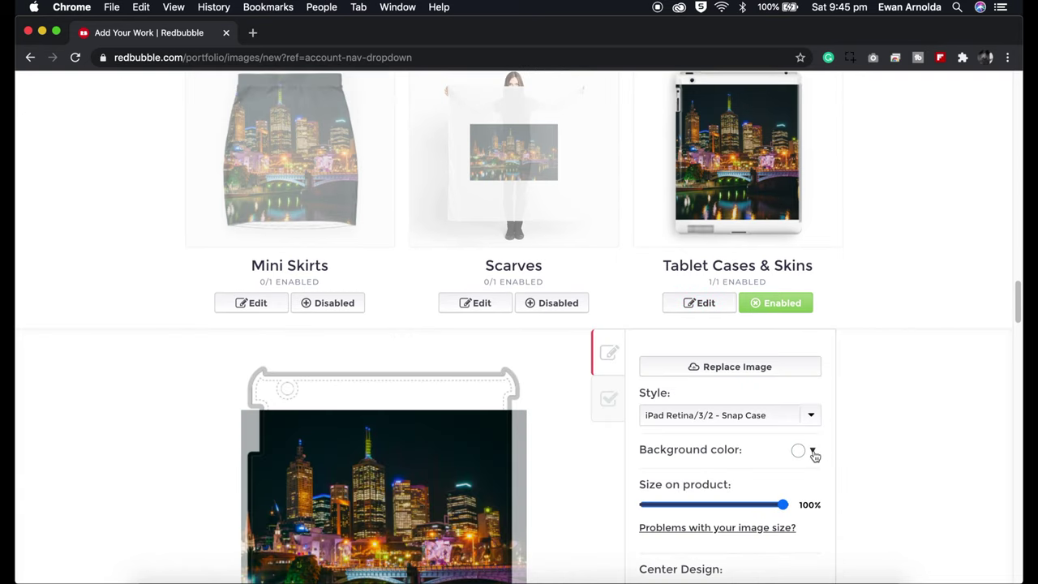
click(814, 456)
drag(810, 396, 792, 420)
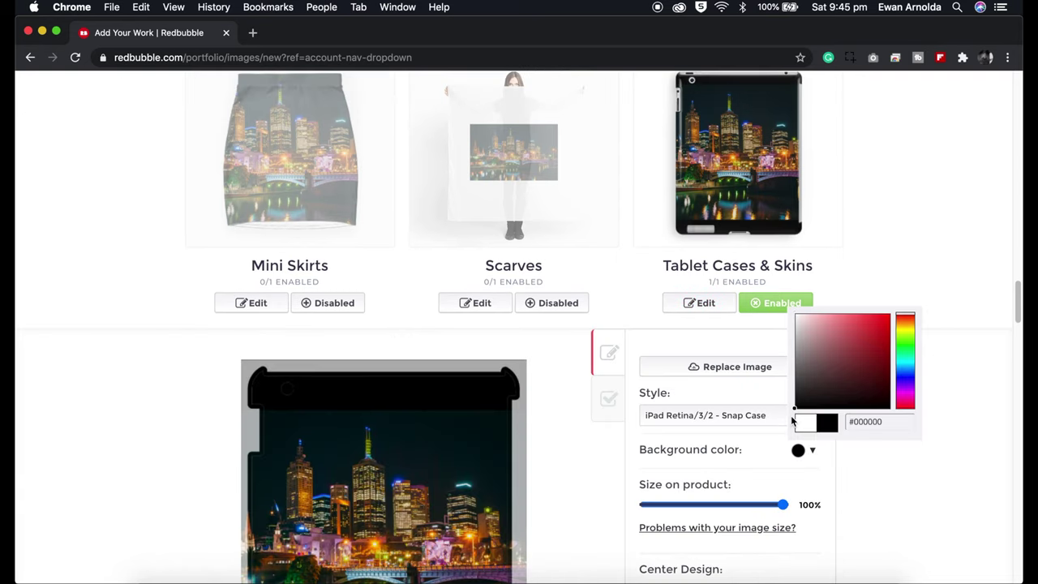
click(875, 499)
Repeat the photo in the staggered pattern on the tablet case and reduce its size on the product to 80%.
scroll(767, 473, down, 5)
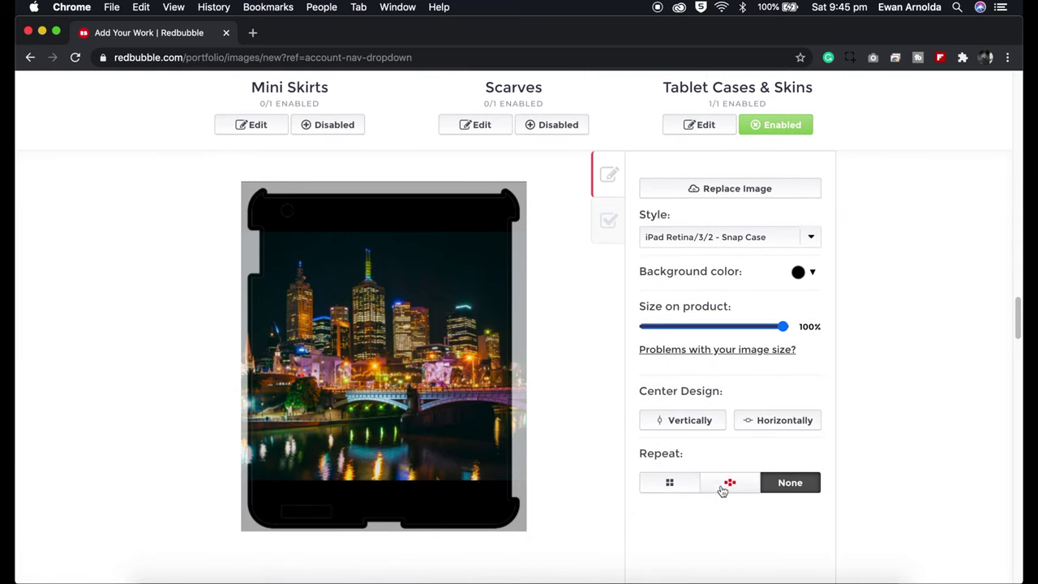
click(733, 487)
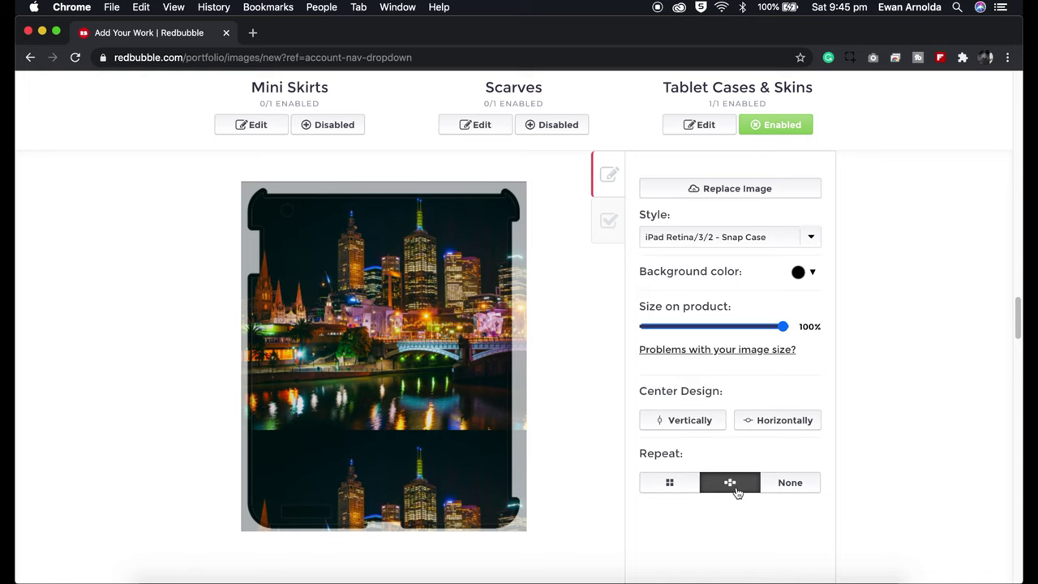
drag(783, 326, 755, 327)
scroll(674, 438, up, 3)
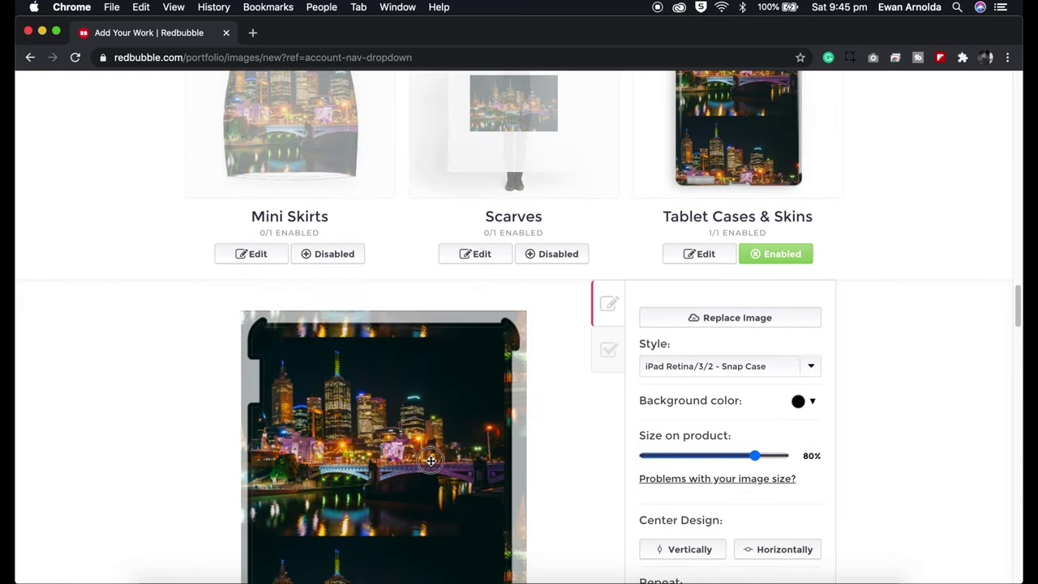
Shift the repeated photo pattern on the tablet case so a full skyline sits in the case's lower half.
scroll(714, 300, up, 1)
drag(400, 402, 442, 468)
scroll(540, 449, up, 1)
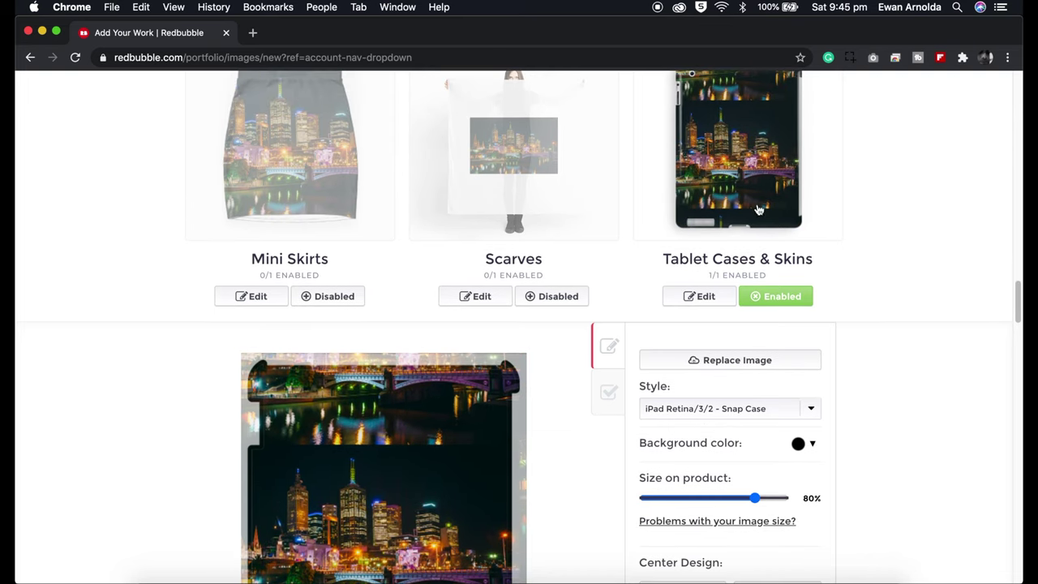
scroll(727, 224, up, 1)
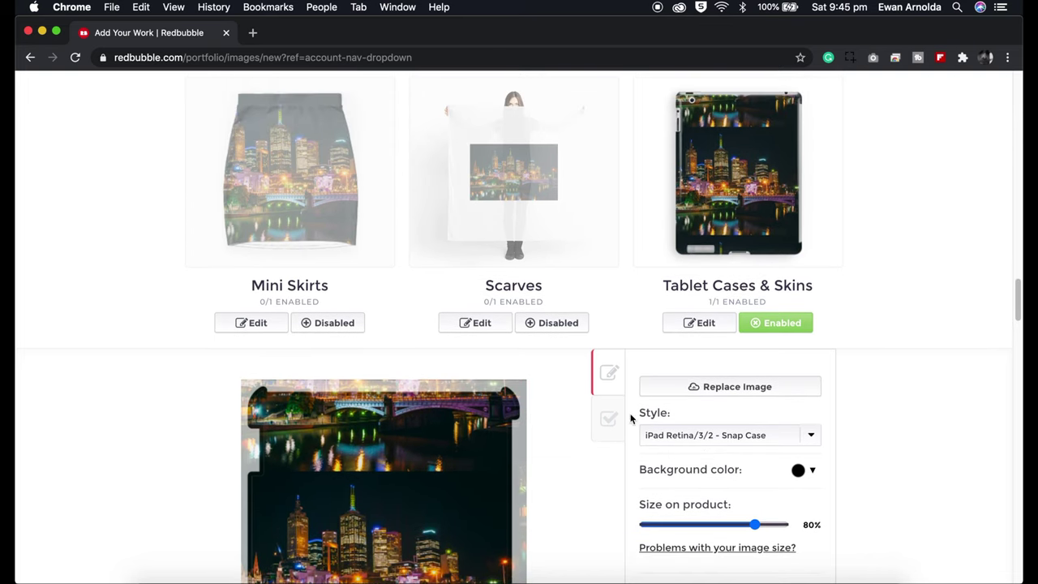
Set the photo's size on the tablet case to 100%, turn its repeat off and close the Tablet Cases & Skins editor.
scroll(621, 425, down, 4)
drag(755, 373, 818, 375)
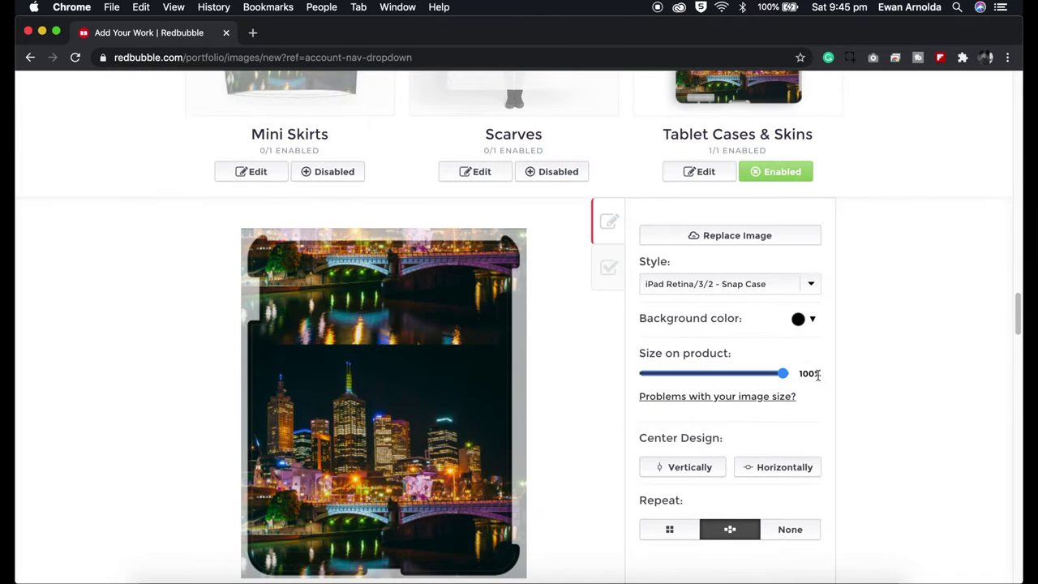
click(788, 531)
scroll(446, 422, up, 4)
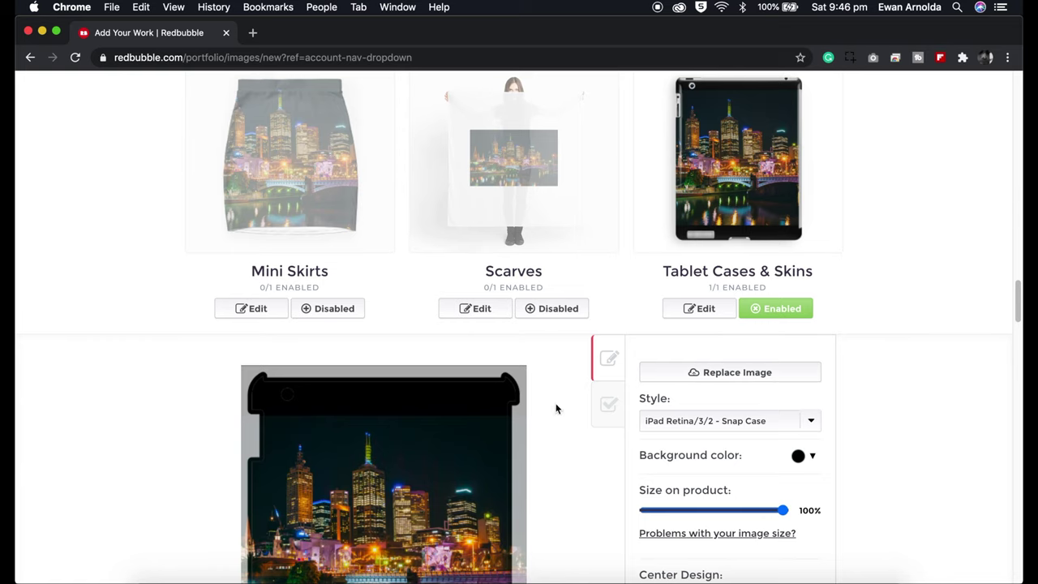
click(691, 308)
On Drawstring Bags, move the photo slightly up and set the background color to black (#000000).
scroll(577, 388, down, 3)
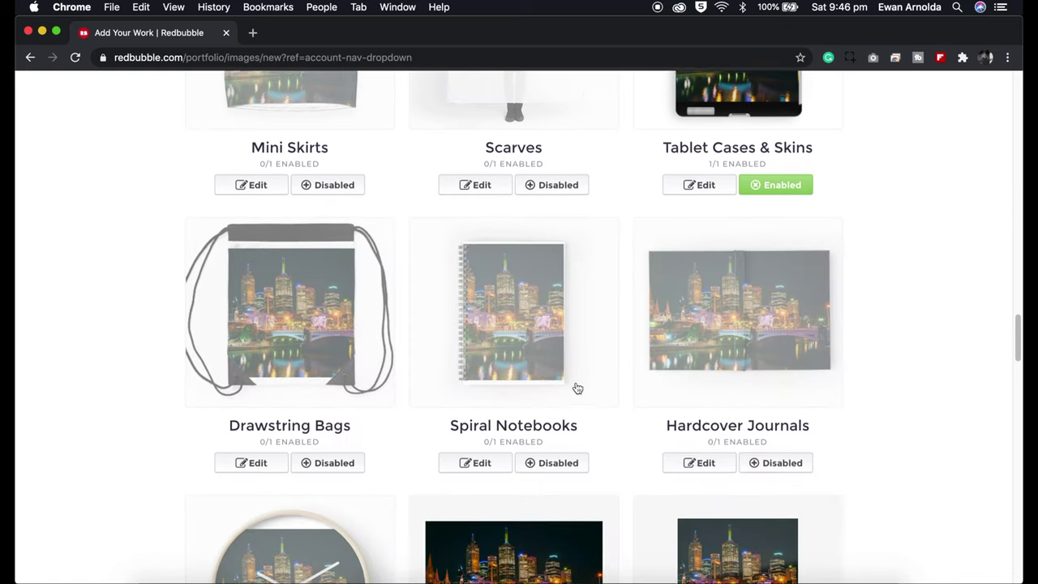
click(250, 460)
scroll(334, 470, down, 7)
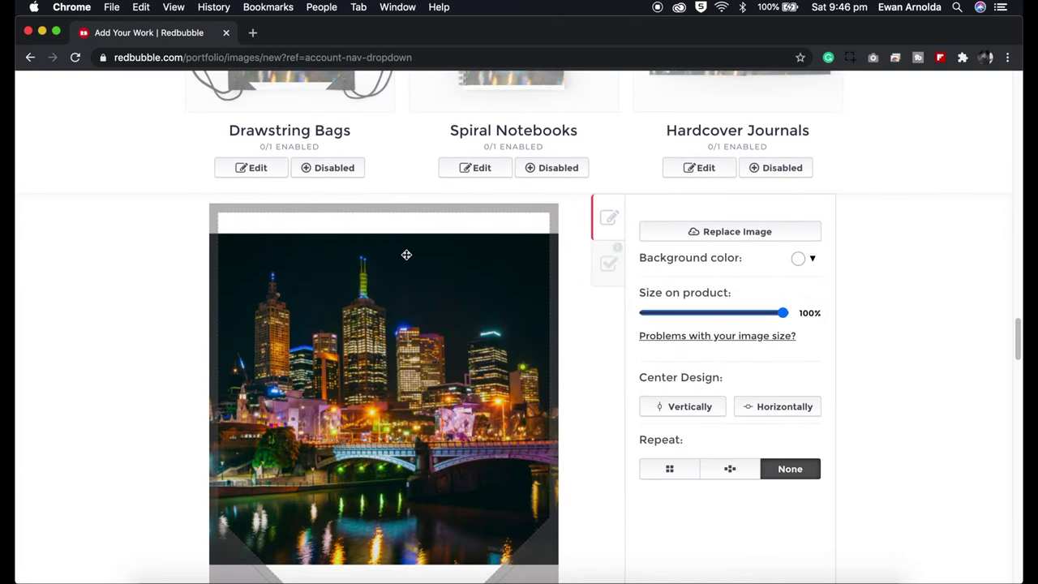
drag(414, 392, 414, 383)
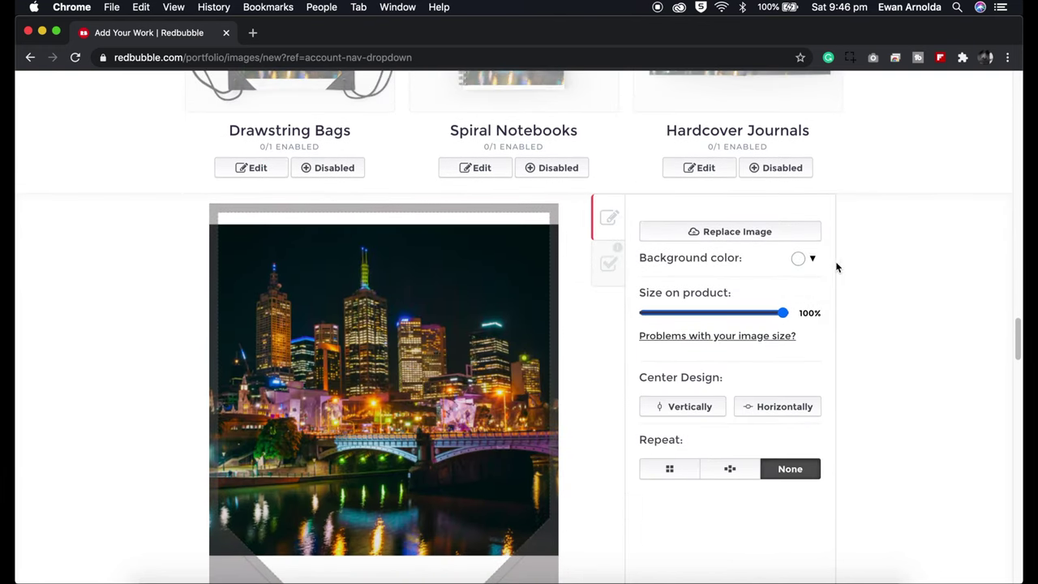
click(811, 259)
click(795, 375)
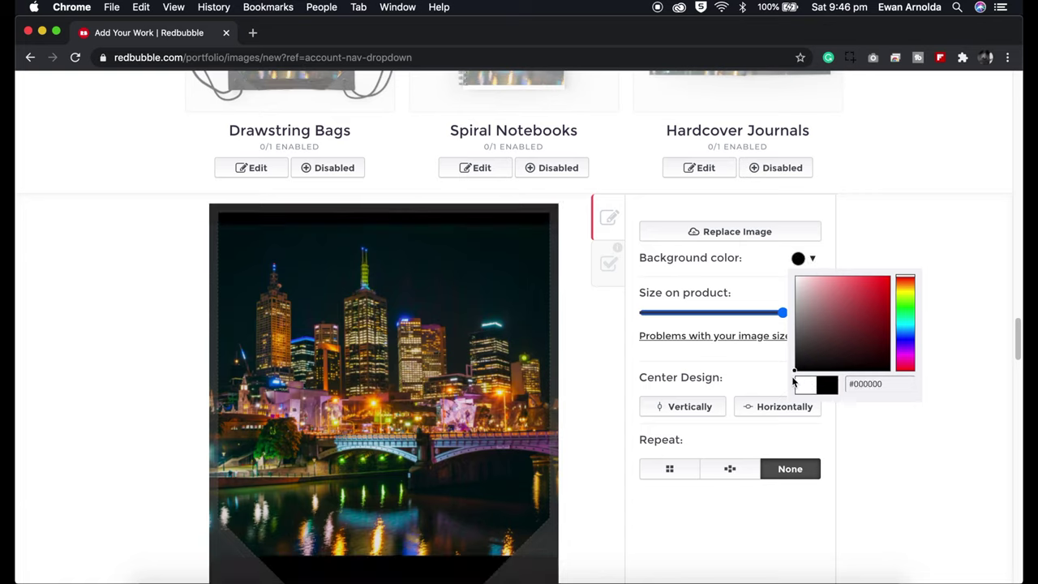
click(869, 489)
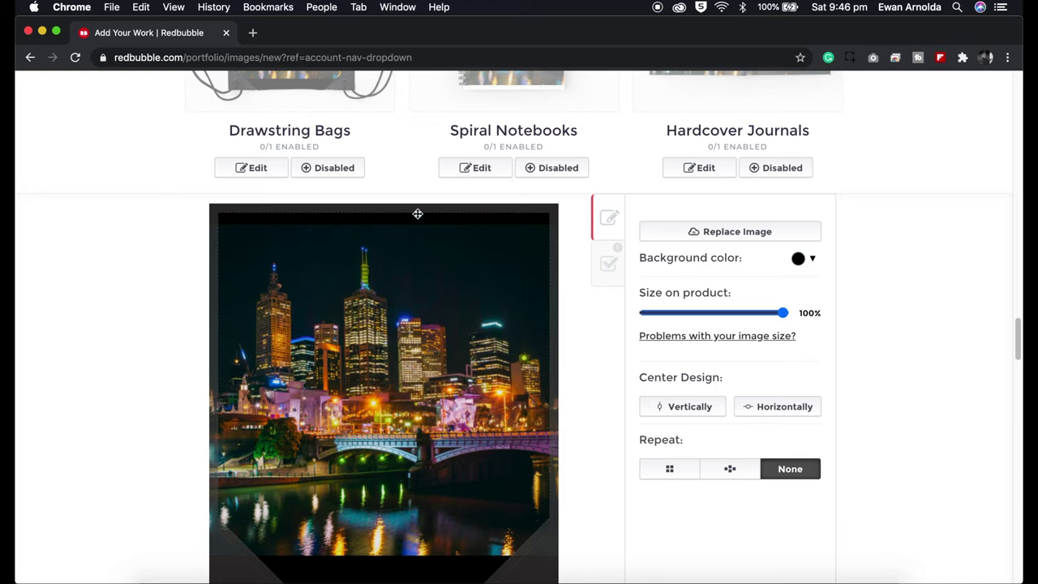
Look up the required pixel dimensions for Drawstring Bags in the image-size help article and return to the upload page.
click(711, 337)
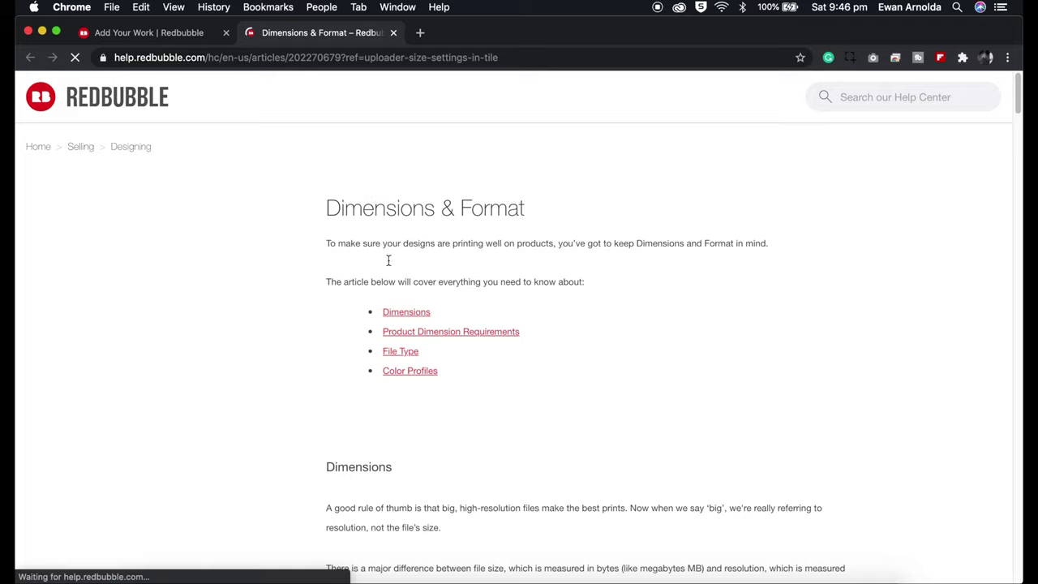
scroll(373, 275, down, 20)
scroll(372, 277, down, 7)
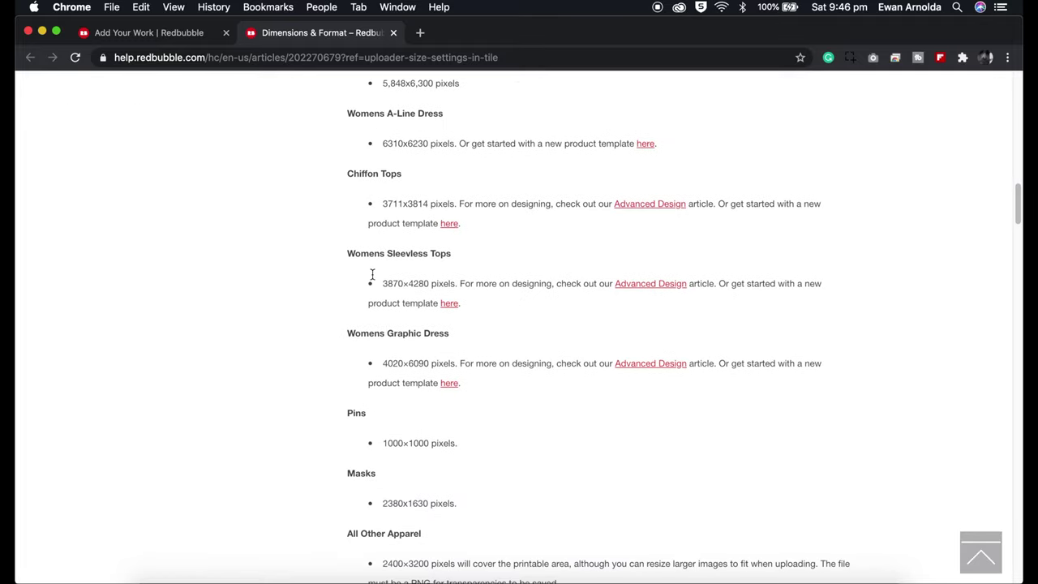
click(116, 30)
scroll(378, 250, up, 3)
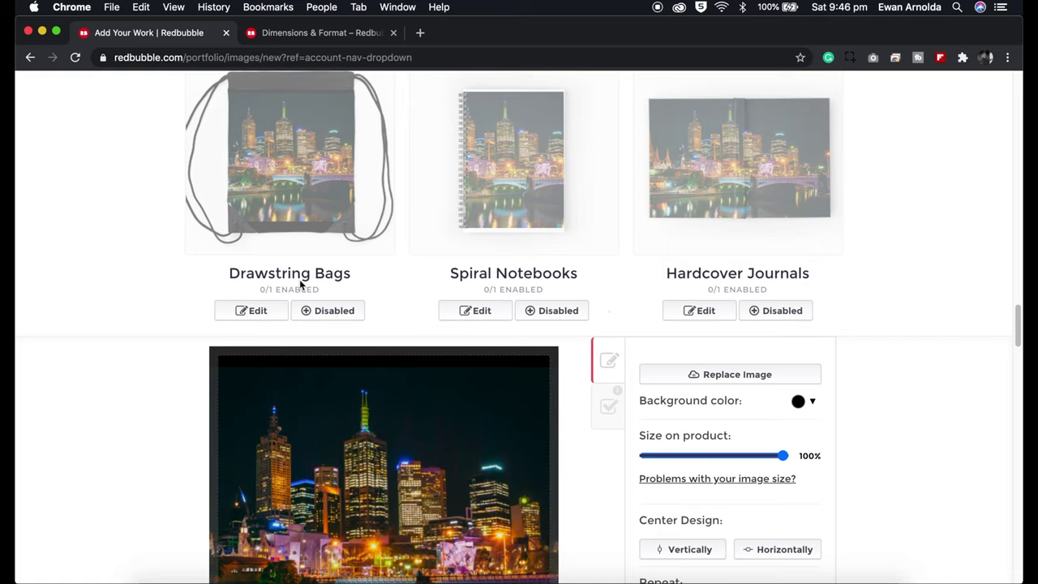
click(279, 38)
scroll(493, 355, down, 3)
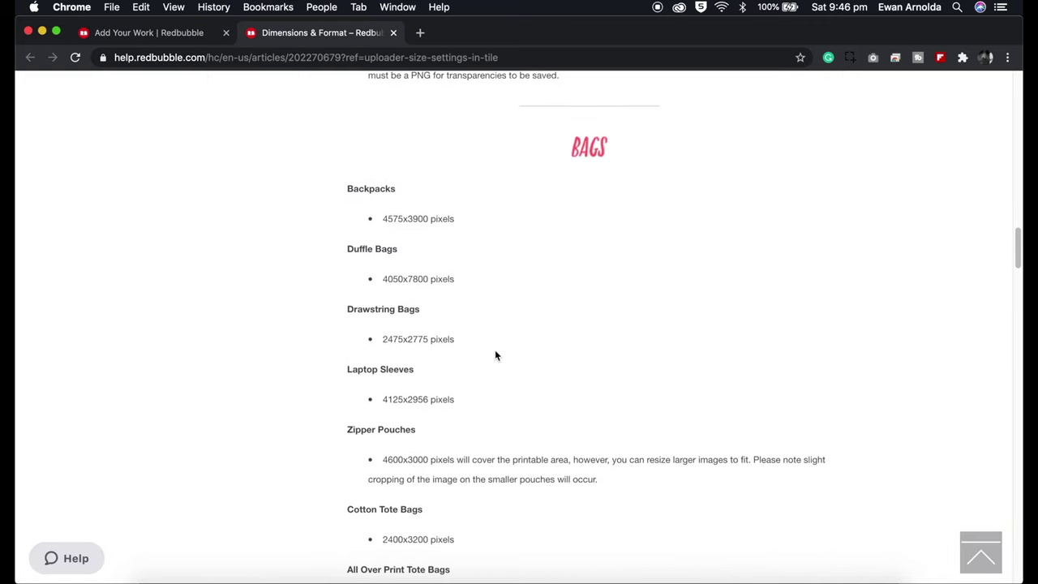
drag(382, 340, 428, 339)
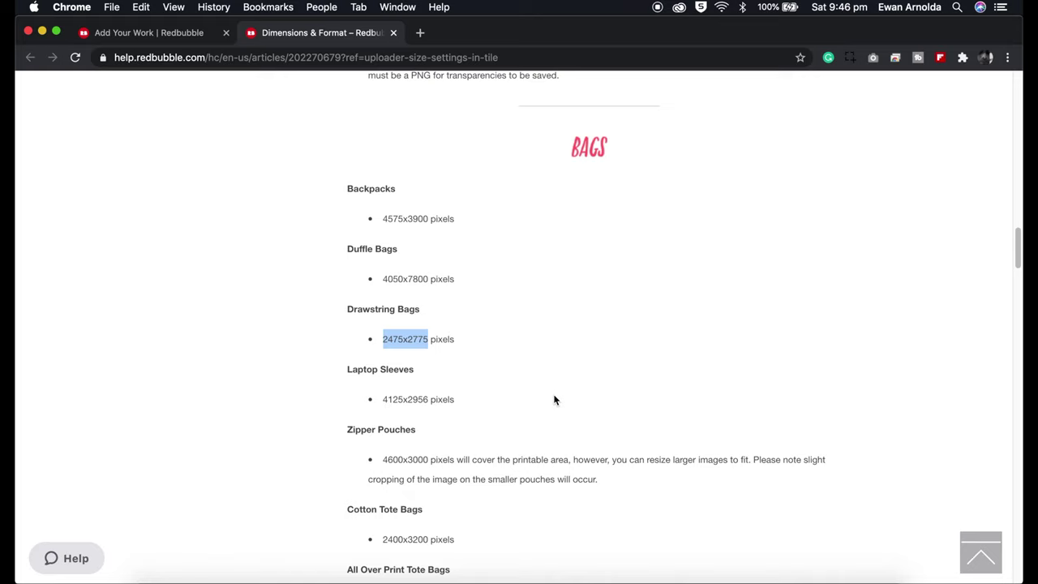
click(164, 43)
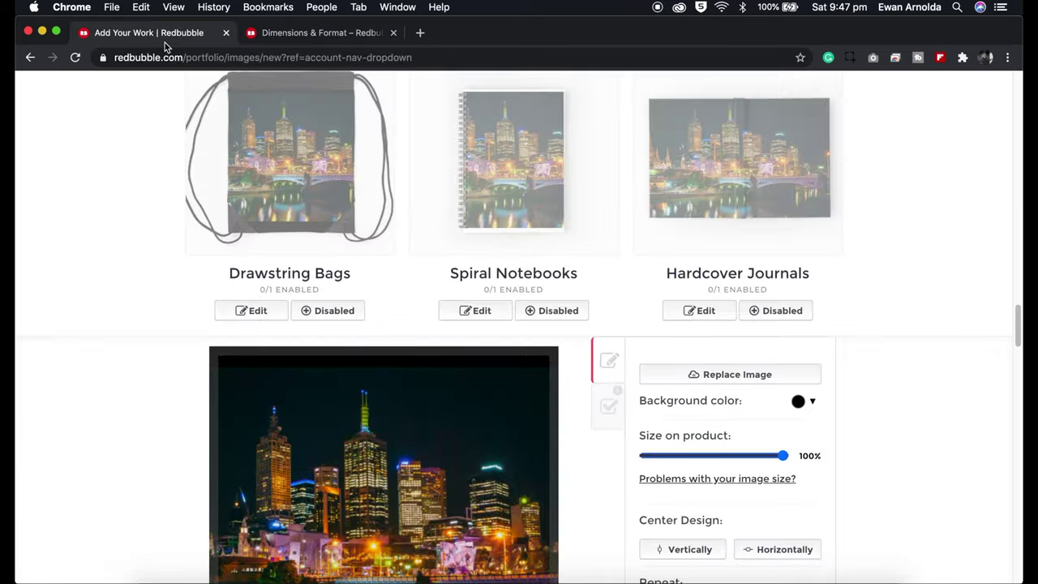
click(272, 32)
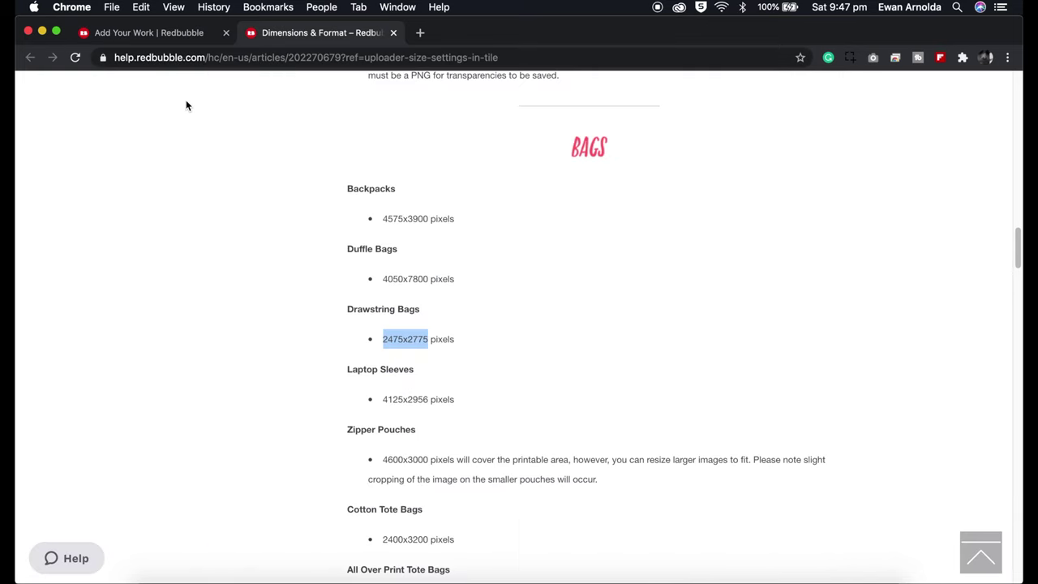
click(164, 42)
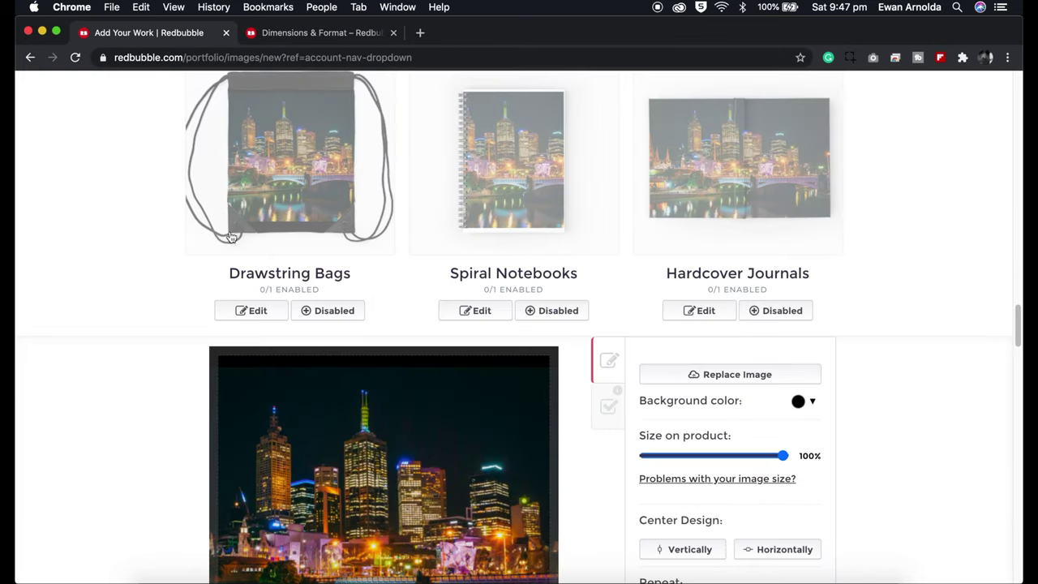
Enable Drawstring Bags for sale.
click(327, 315)
click(331, 316)
click(331, 316)
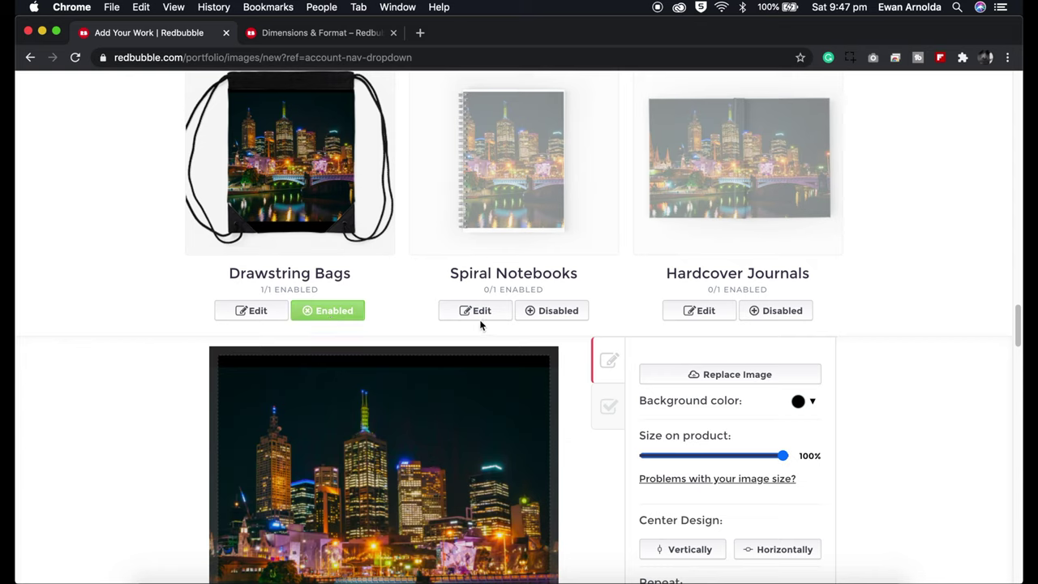
Enable Spiral Notebooks and set their background color to black (#000000).
click(544, 317)
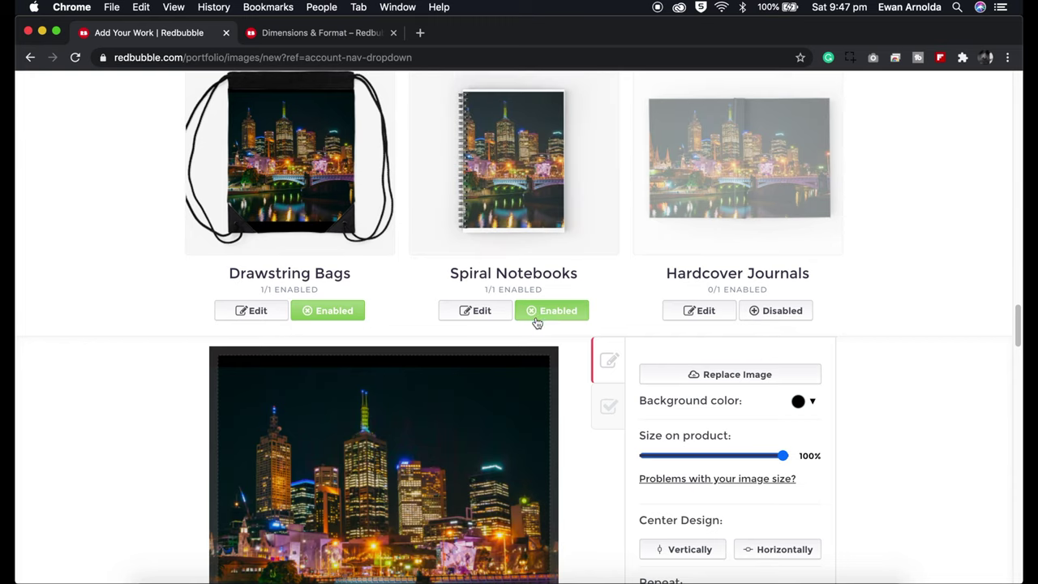
click(489, 315)
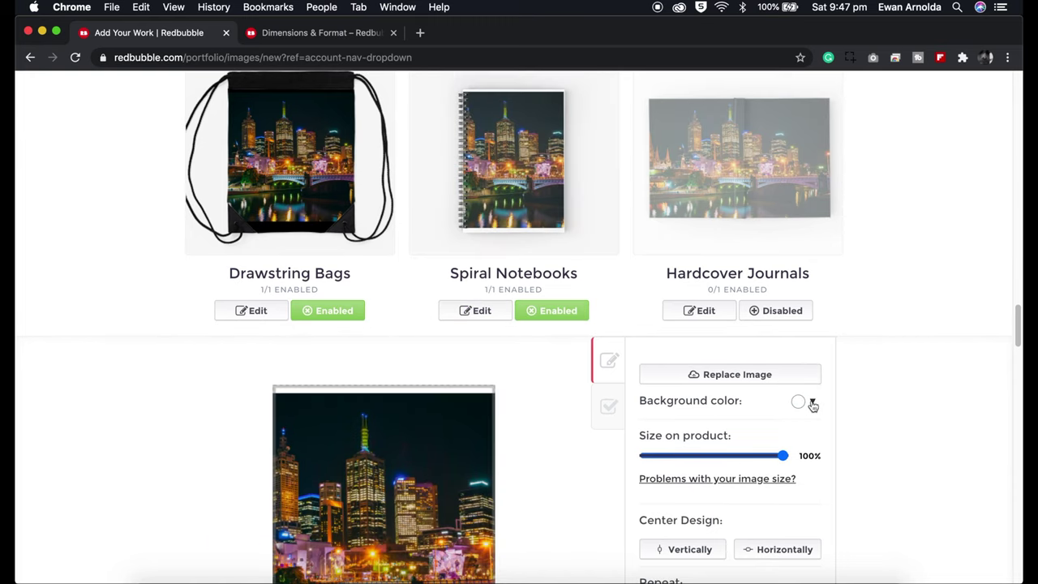
click(813, 403)
click(794, 512)
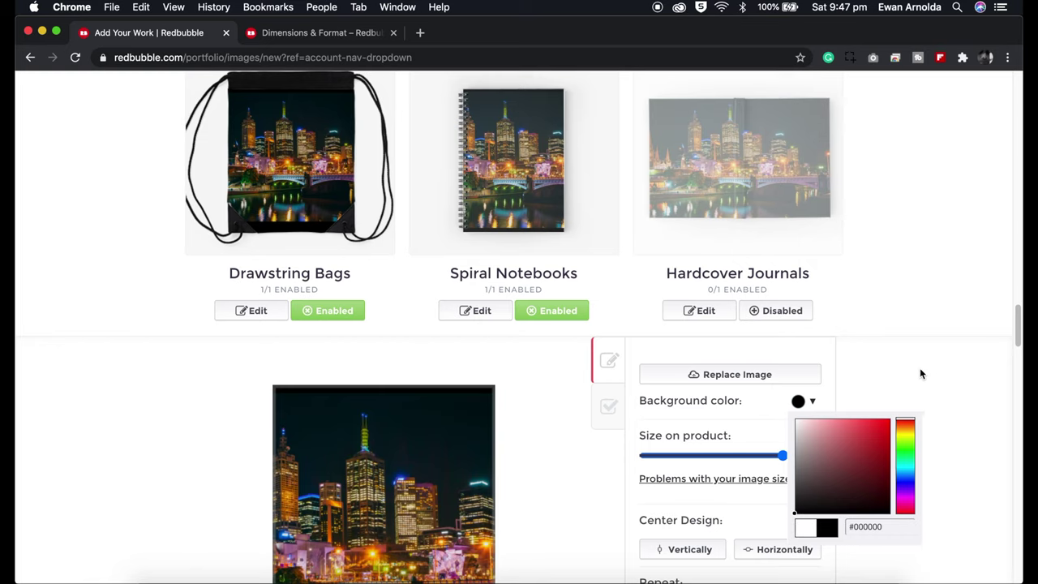
click(929, 373)
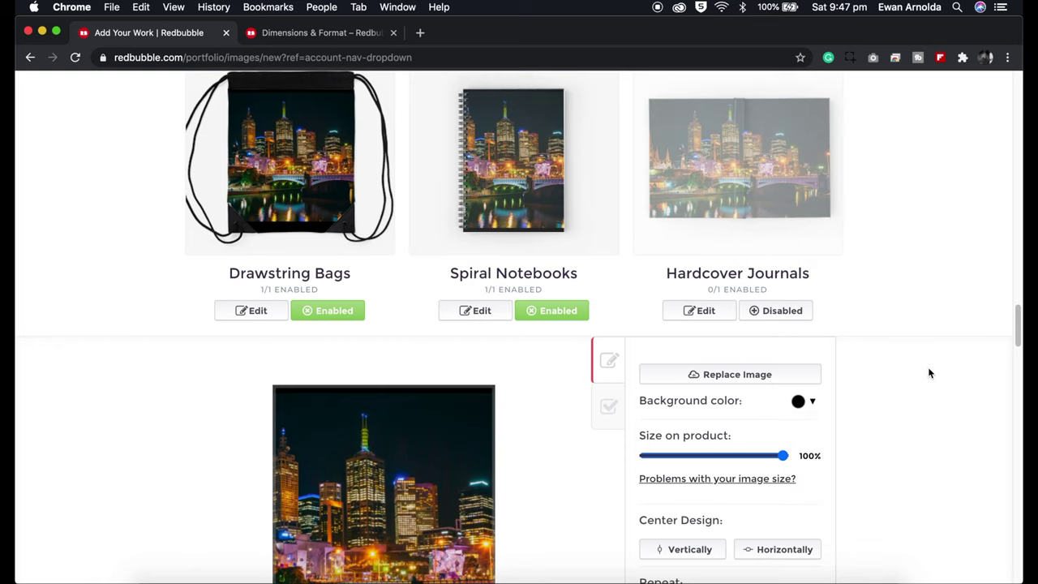
Enable Hardcover Journals and nudge the photo slightly within the journal cover's print area.
click(771, 313)
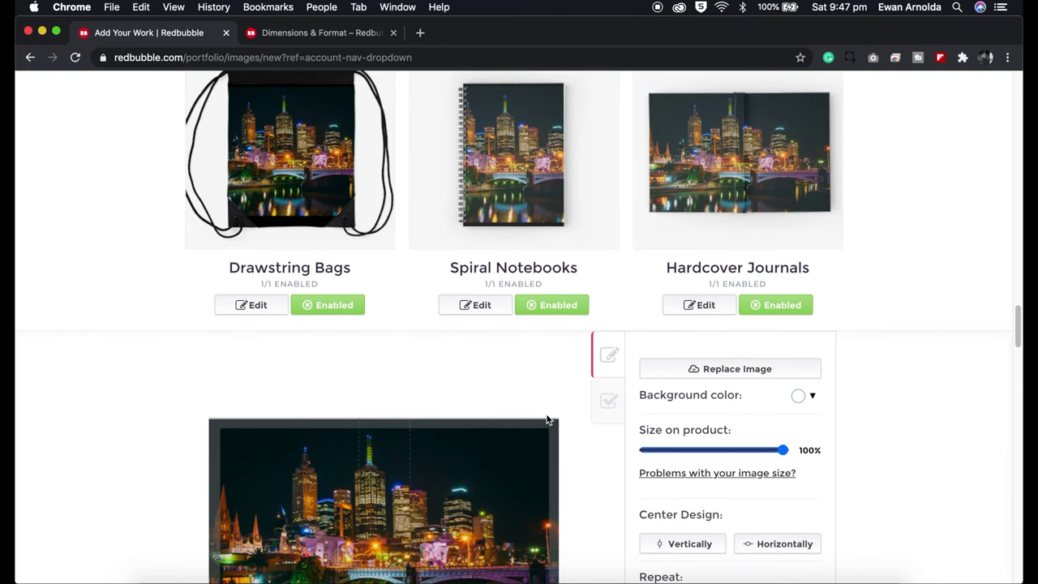
scroll(547, 415, down, 3)
drag(493, 396, 485, 399)
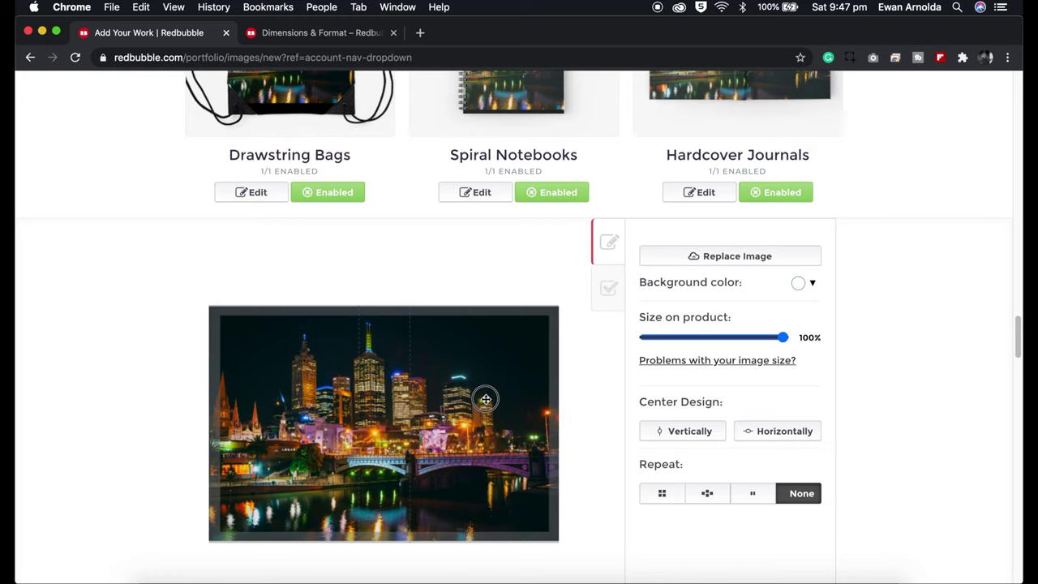
Set the background color of Hardcover Journals to near-black (#050505) and close its editor.
click(812, 283)
click(796, 392)
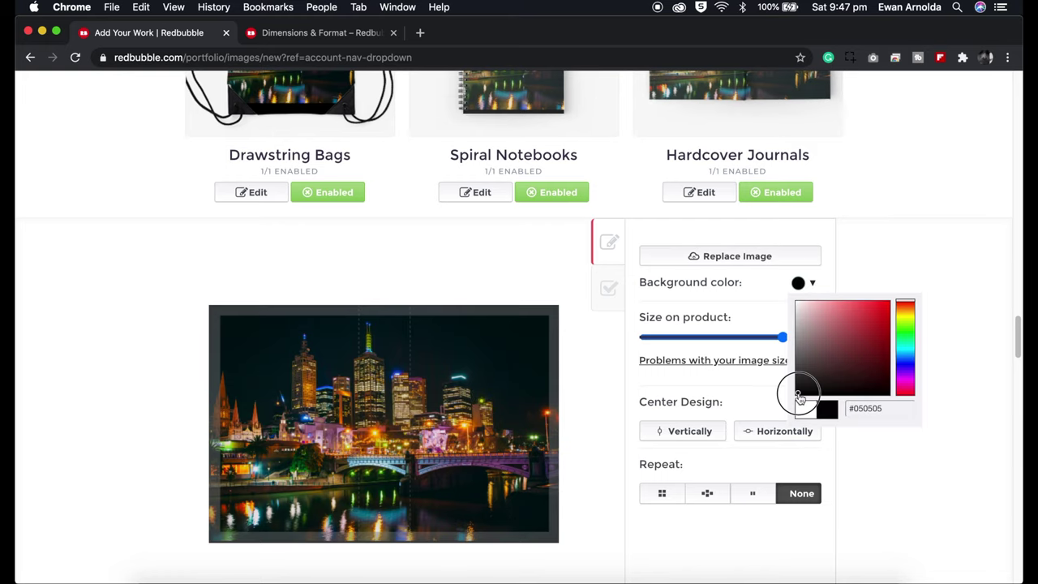
click(892, 246)
scroll(904, 364, up, 4)
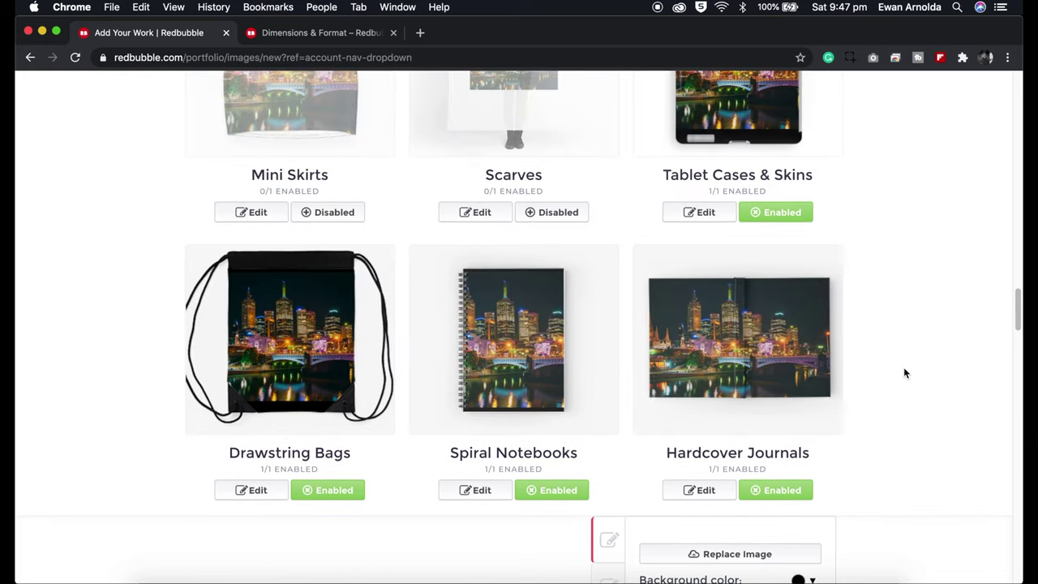
scroll(835, 367, down, 4)
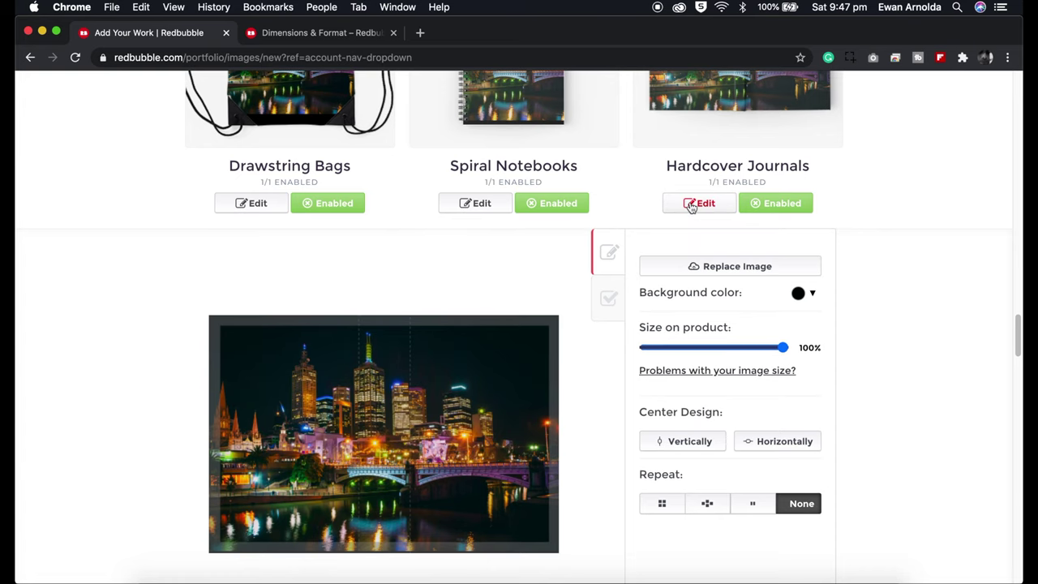
click(690, 204)
Review the photo's appearance on the remaining product previews, from Clocks to Backpacks, and return to the first products.
scroll(862, 486, down, 2)
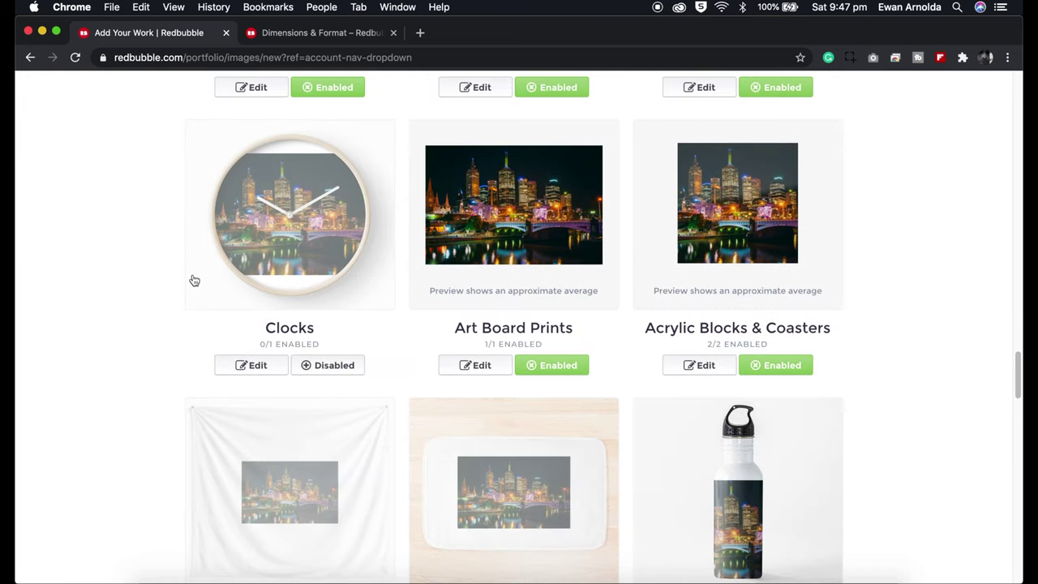
scroll(347, 365, down, 1)
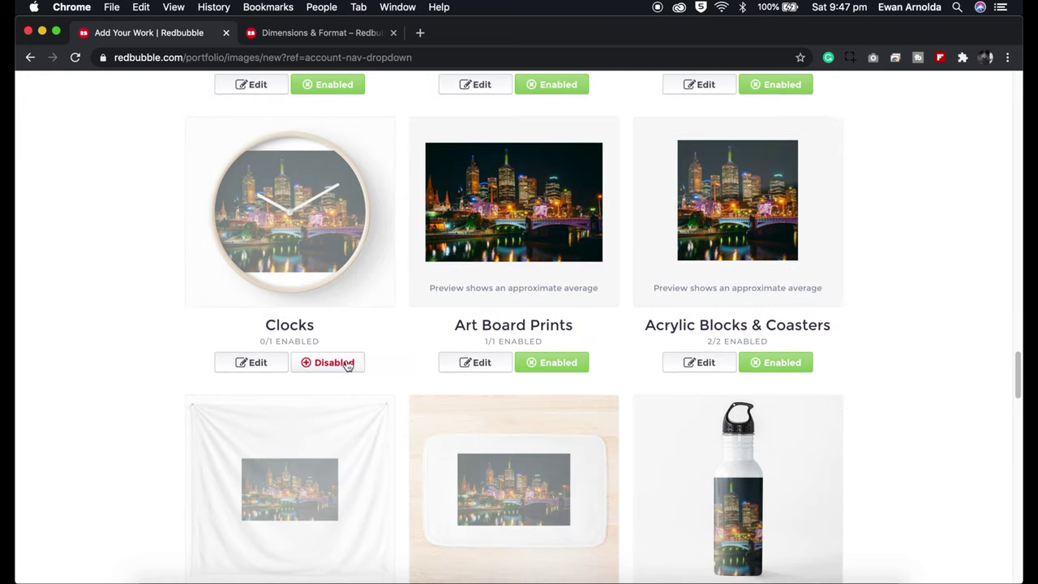
scroll(340, 378, down, 5)
scroll(338, 381, up, 2)
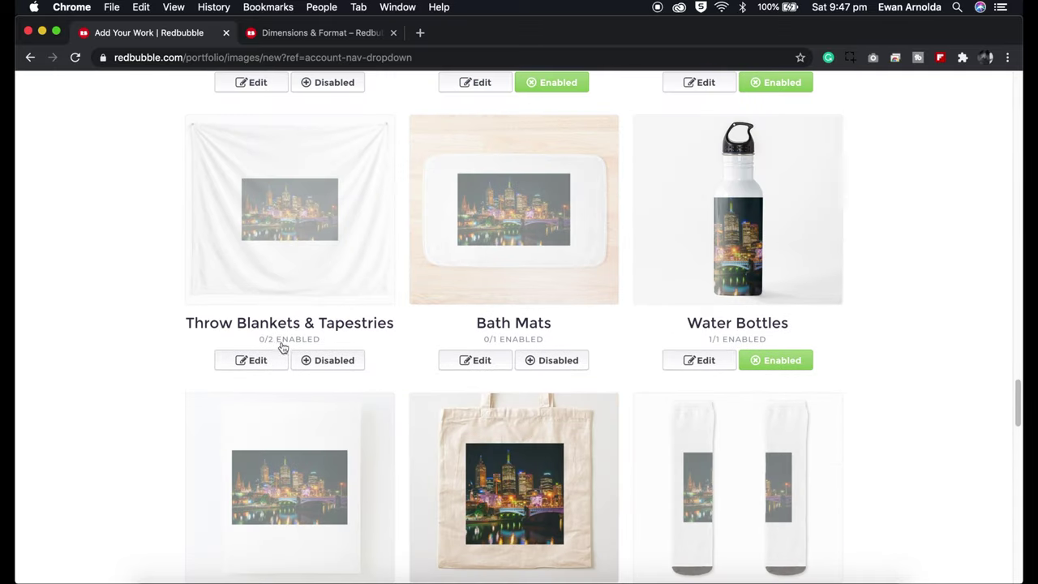
scroll(551, 394, down, 3)
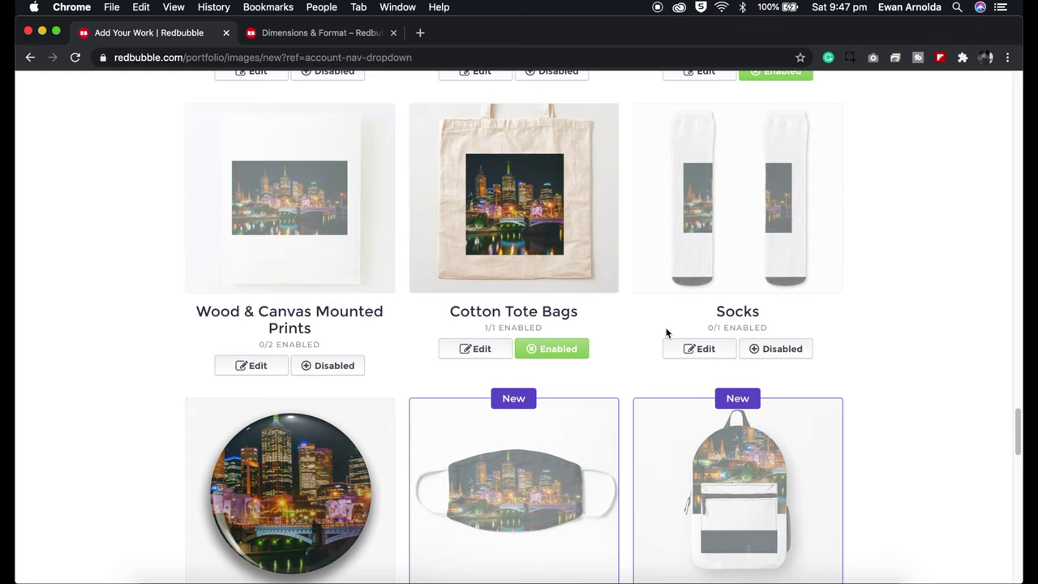
scroll(657, 349, down, 1)
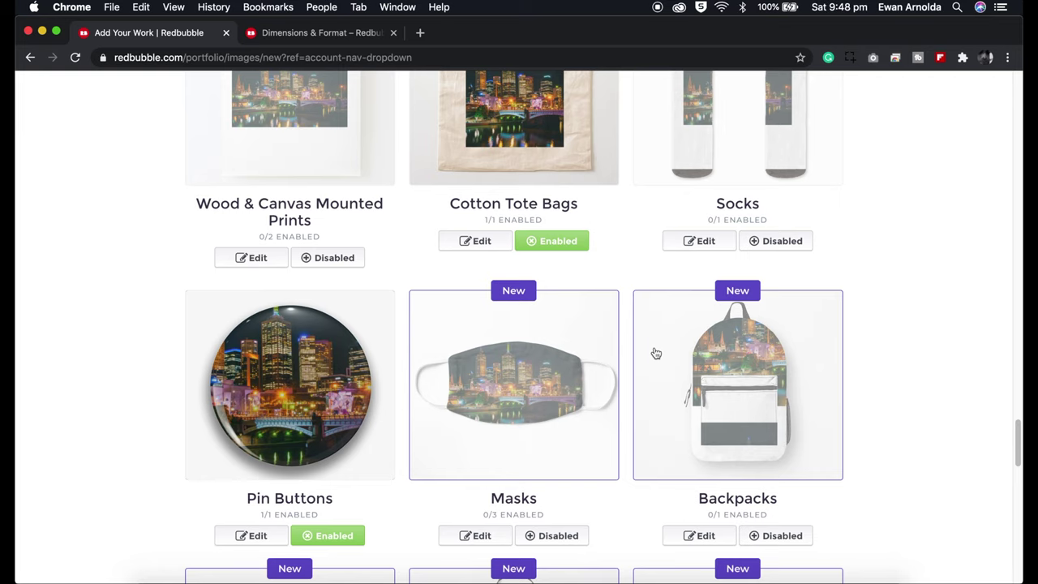
scroll(637, 365, up, 5)
scroll(637, 369, up, 15)
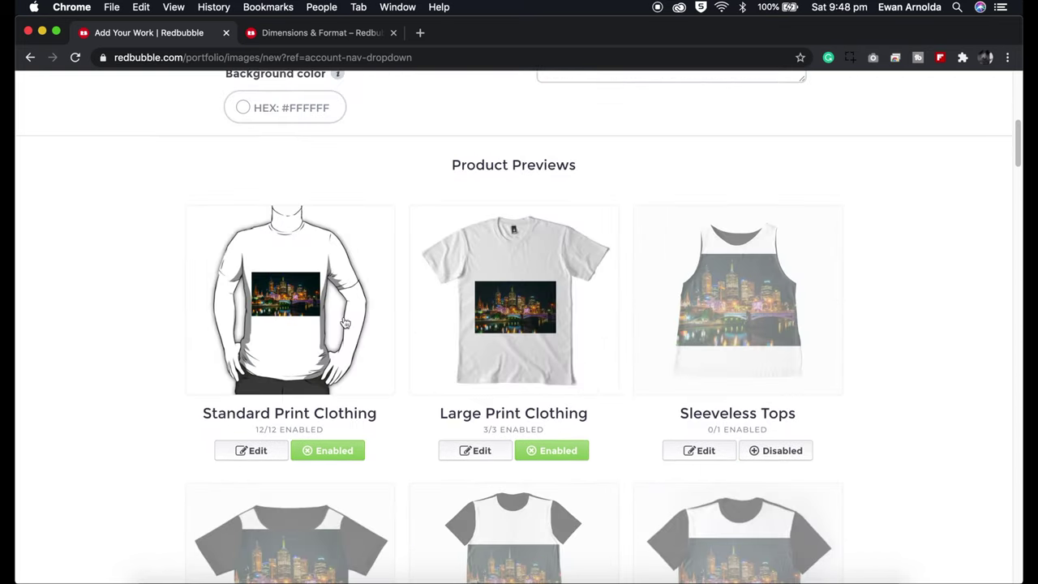
Move the photo higher on the chest of both Standard Print Clothing and Large Print Clothing.
click(240, 452)
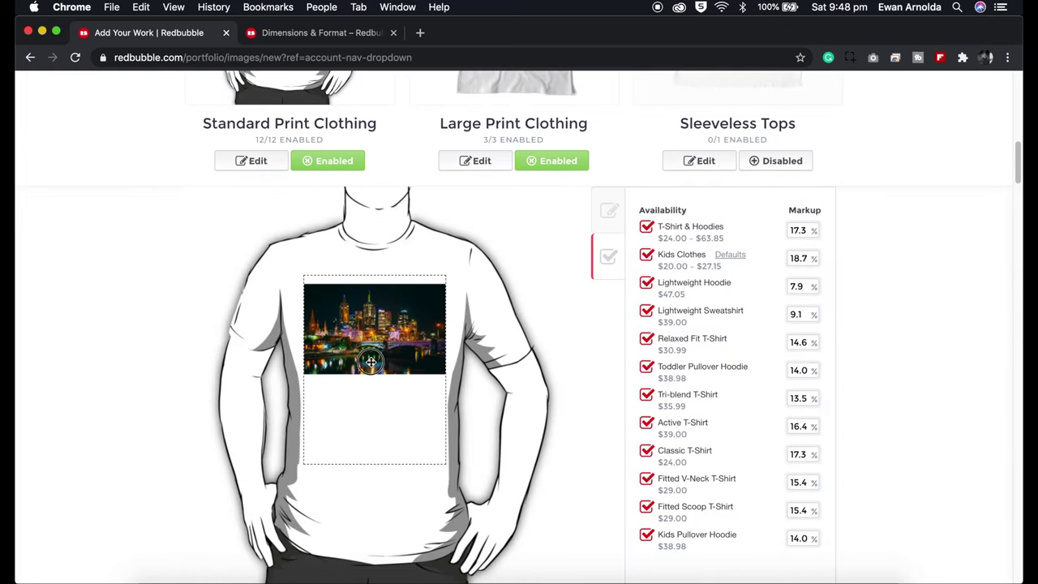
scroll(370, 447, up, 4)
click(475, 464)
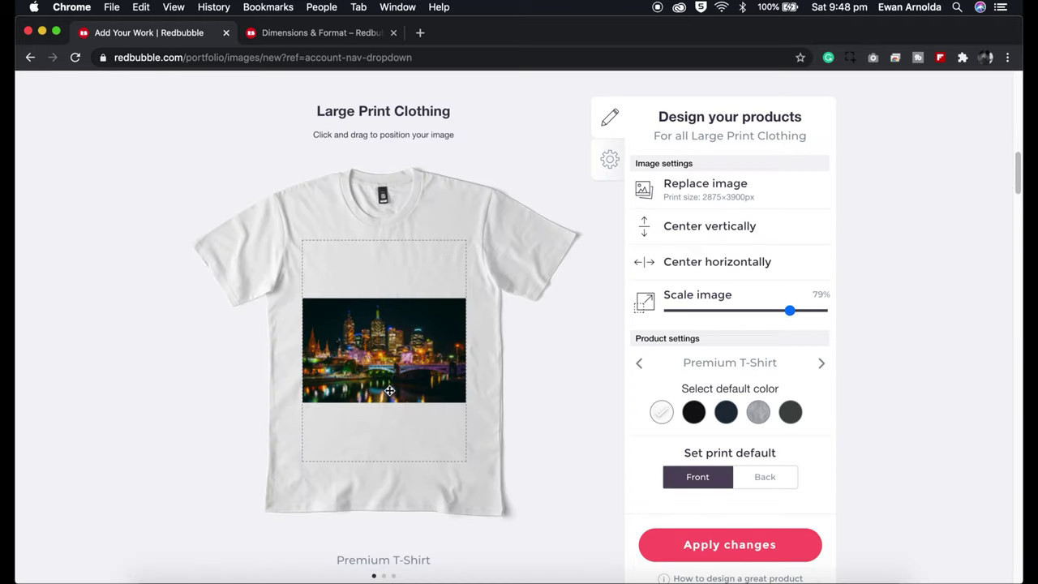
drag(391, 394, 391, 335)
scroll(389, 349, up, 4)
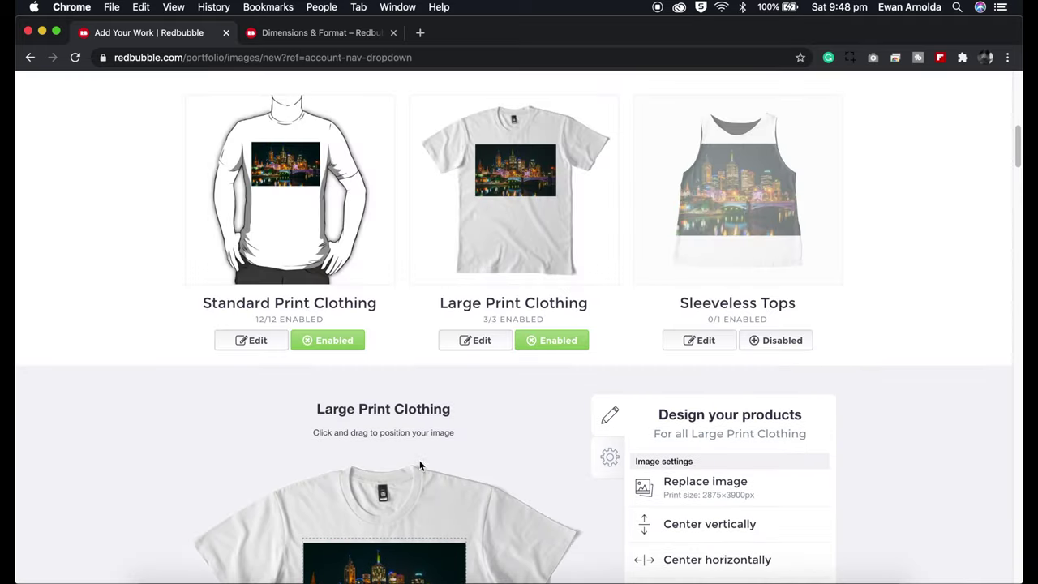
Set the Essential T-Shirt color of Standard Print Clothing to black and close its editor.
click(252, 343)
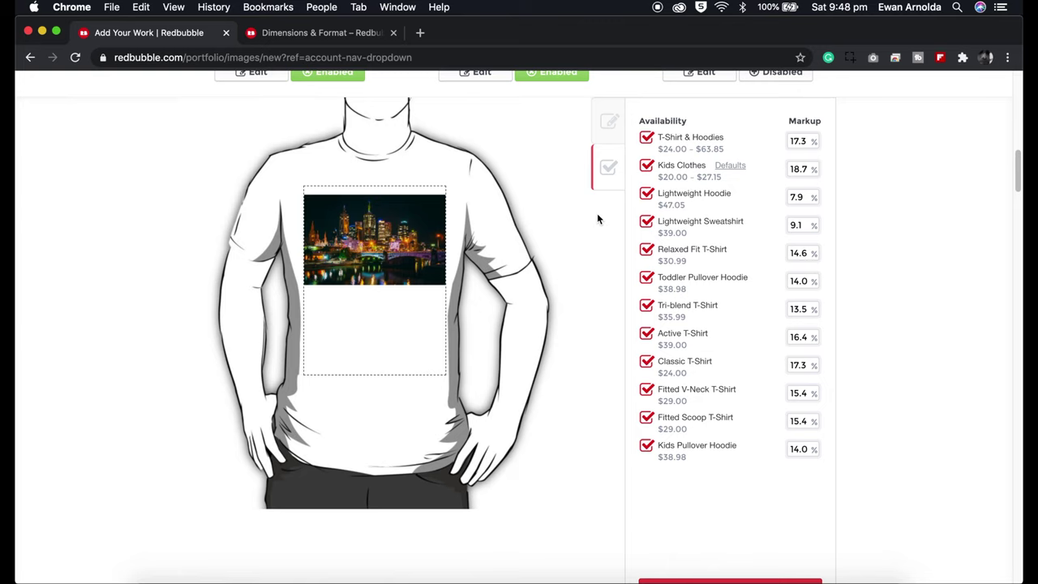
click(608, 126)
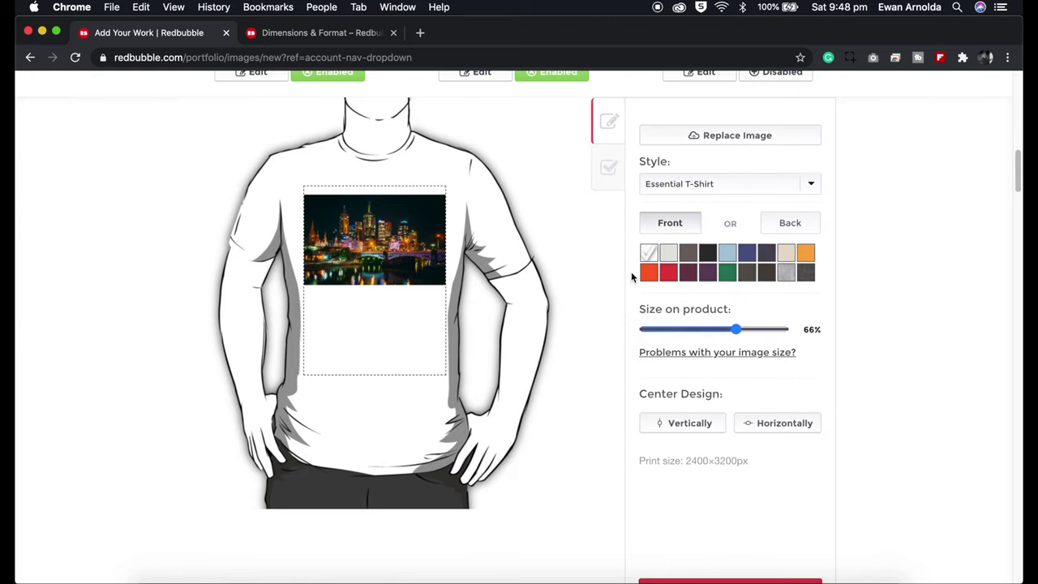
click(706, 258)
scroll(397, 347, up, 4)
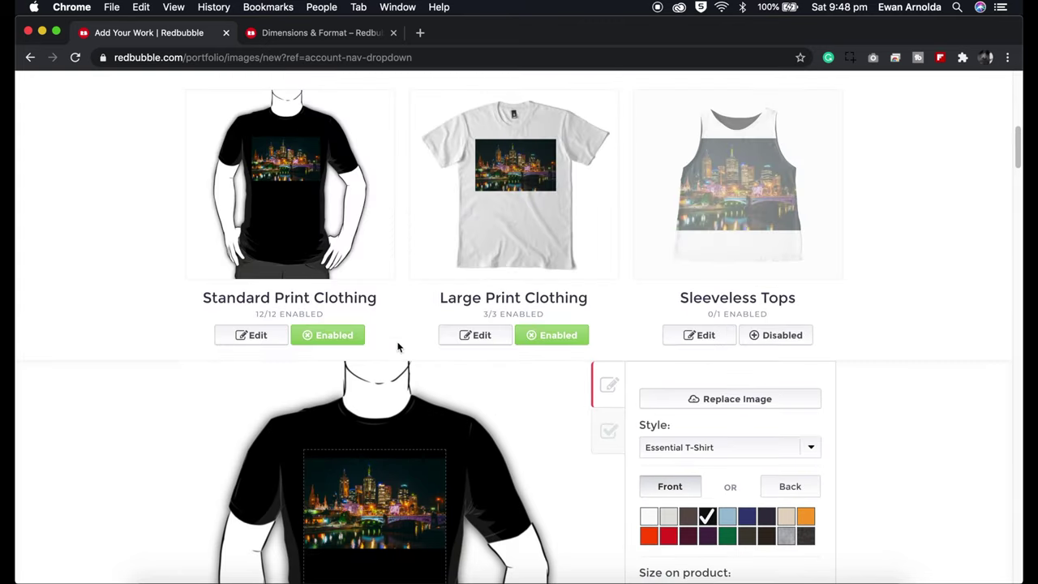
click(253, 342)
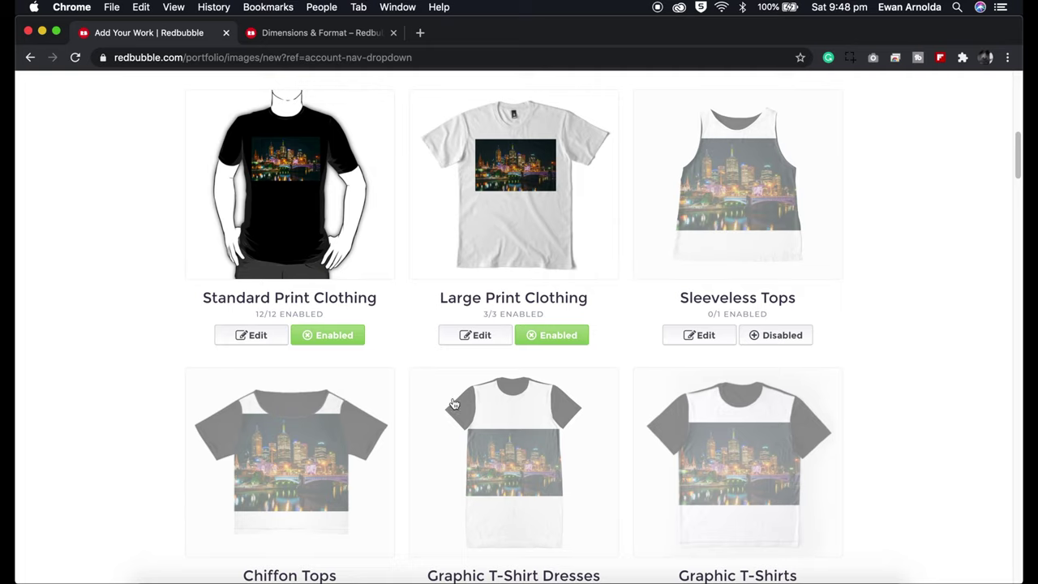
Check the previews of the remaining products down to Jigsaw Puzzles and enable Masks.
scroll(674, 407, down, 5)
scroll(676, 407, down, 15)
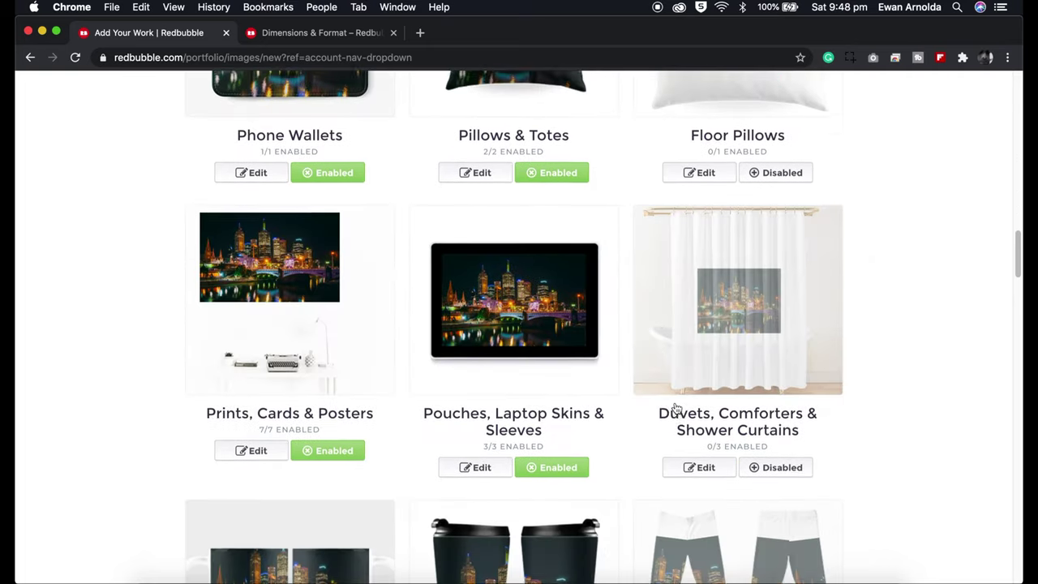
scroll(676, 408, down, 15)
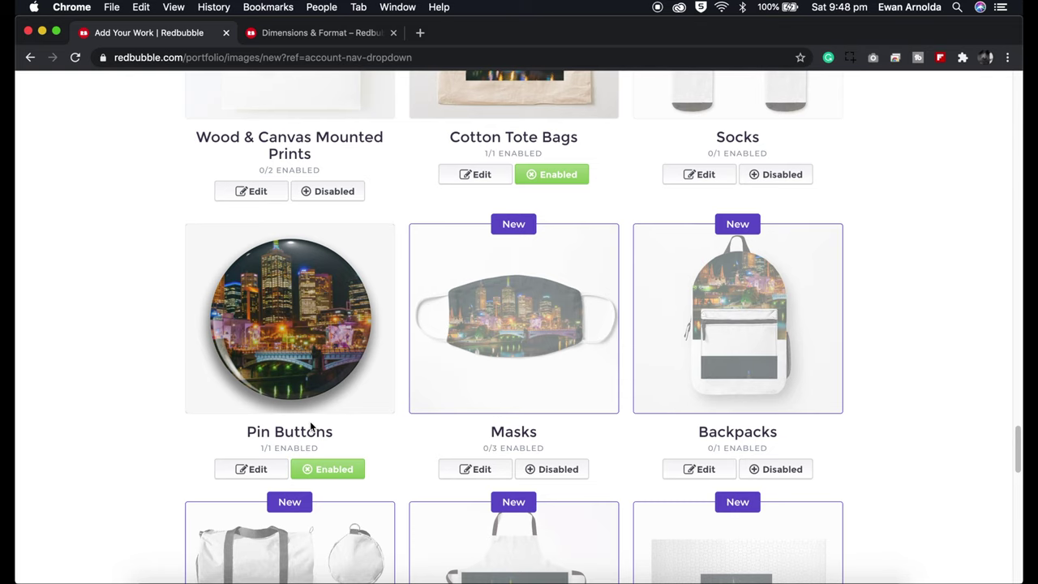
scroll(313, 425, down, 1)
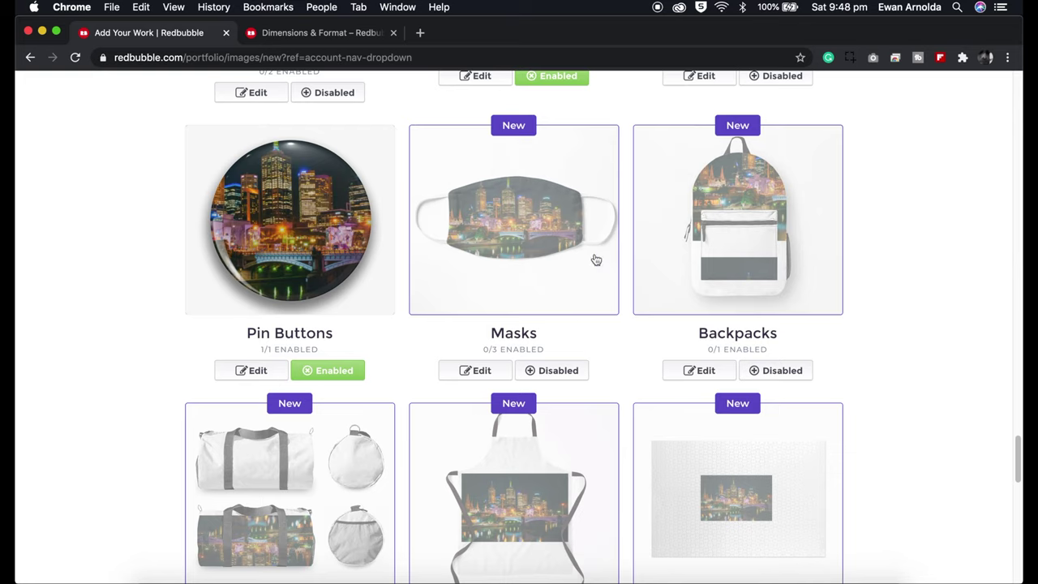
scroll(421, 438, down, 3)
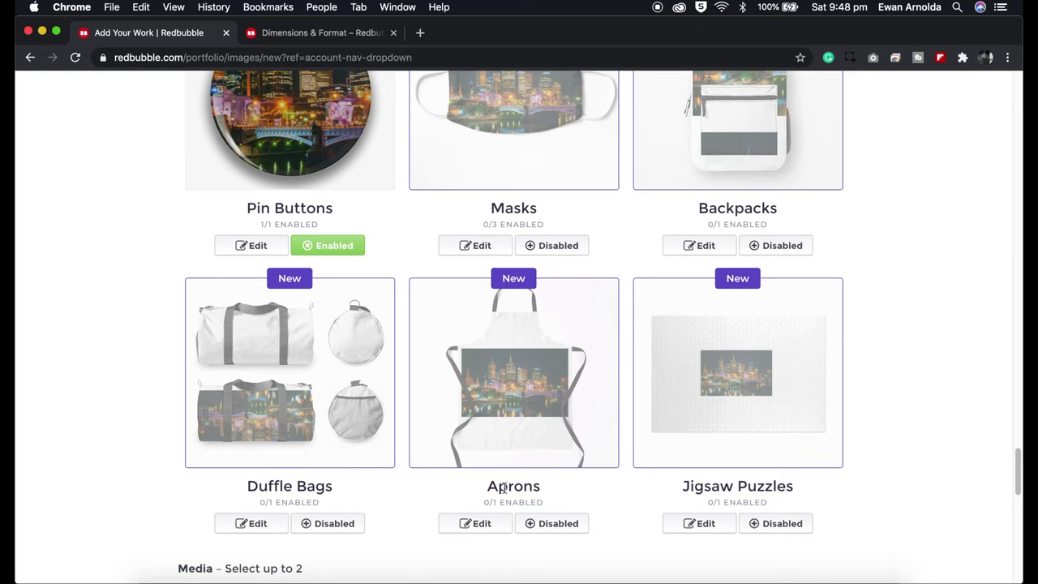
scroll(733, 499, up, 4)
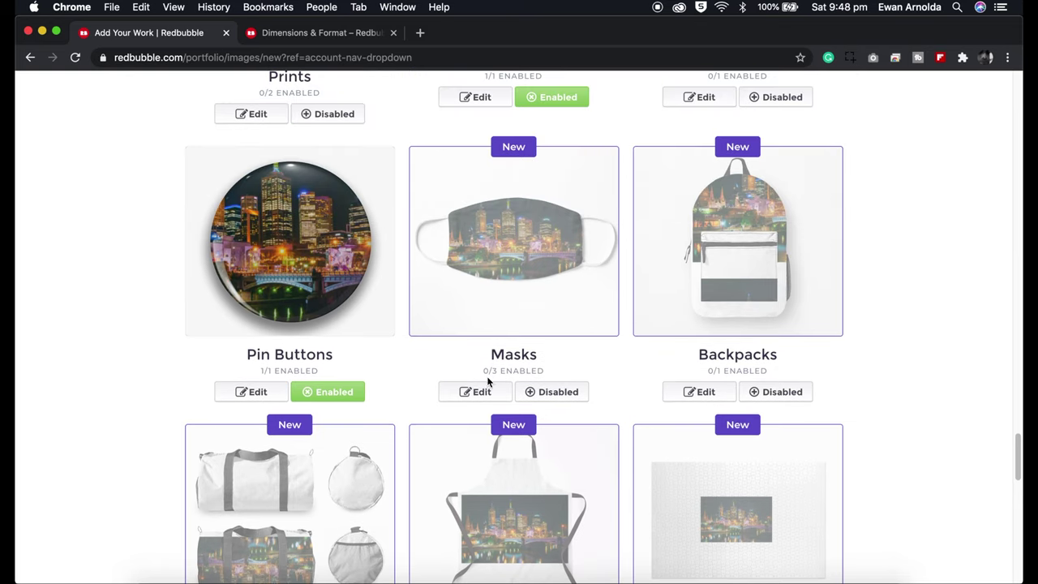
click(543, 391)
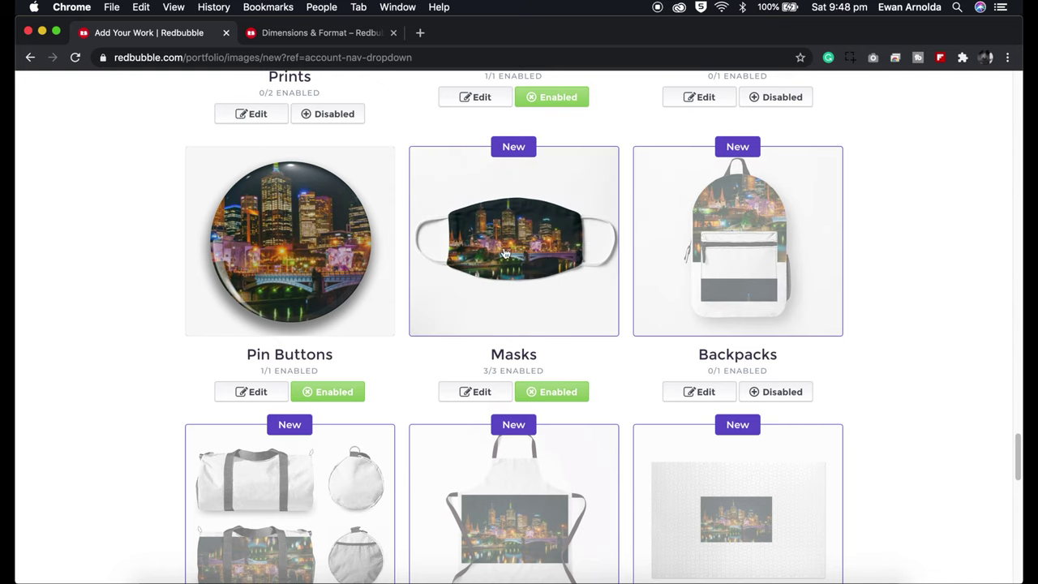
Nudge the photo slightly within the Masks print area and close its editor.
click(481, 392)
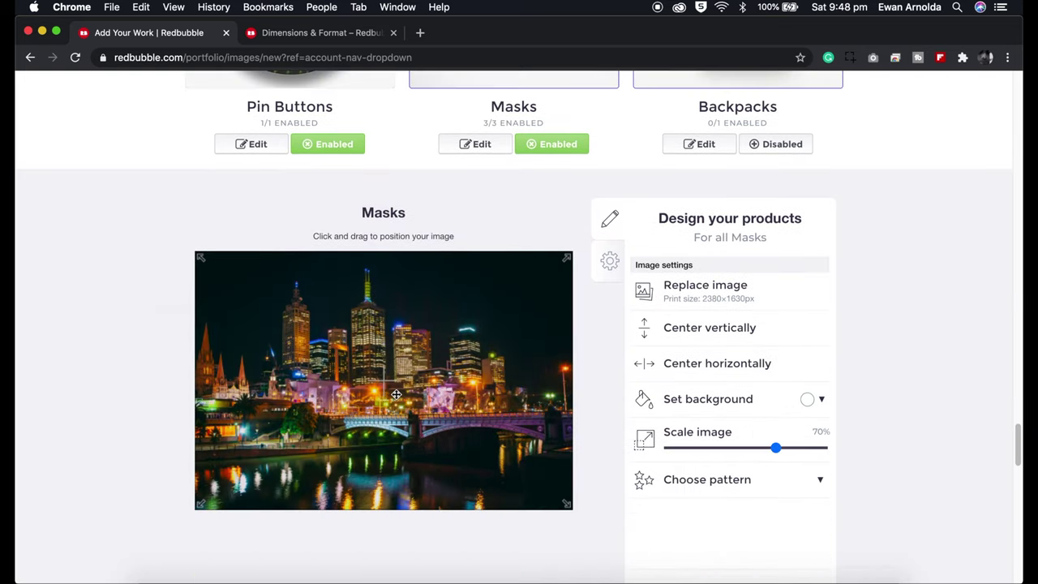
drag(396, 394, 399, 394)
scroll(400, 395, up, 3)
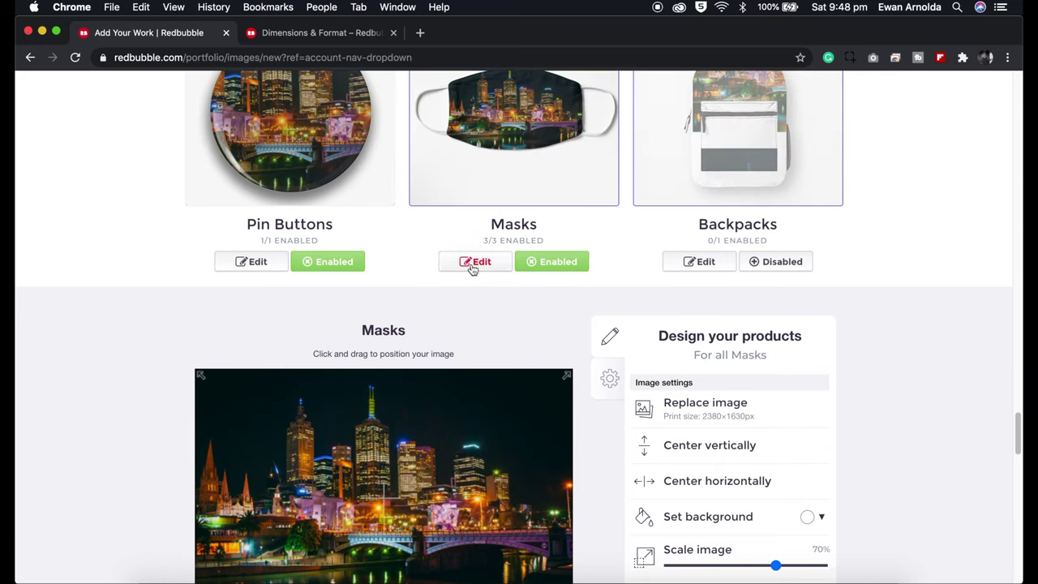
click(479, 258)
Fill the Backpacks print area with the photo repeated in an Offset grid pattern.
click(694, 261)
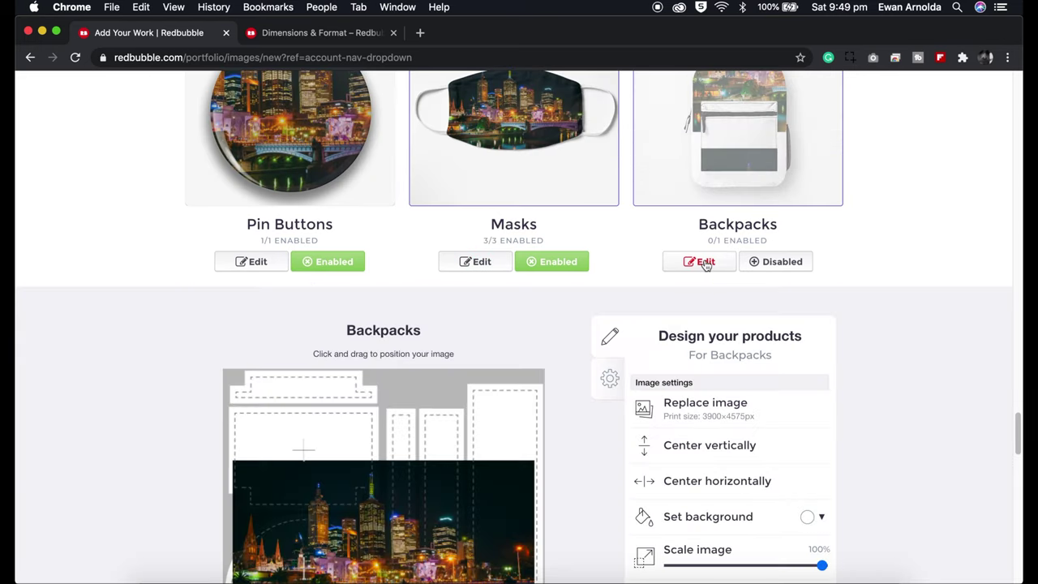
scroll(574, 382, down, 5)
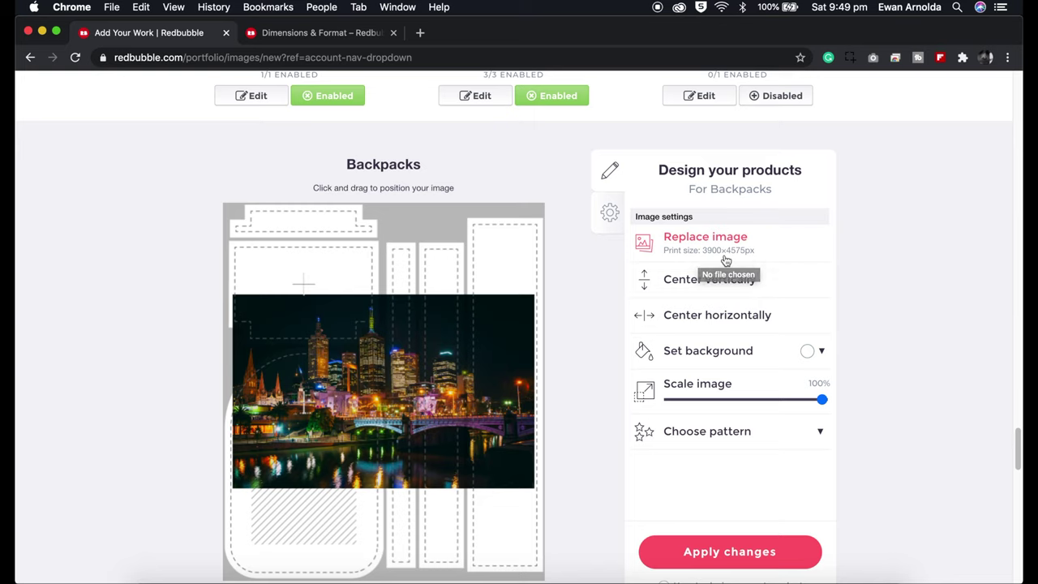
click(701, 435)
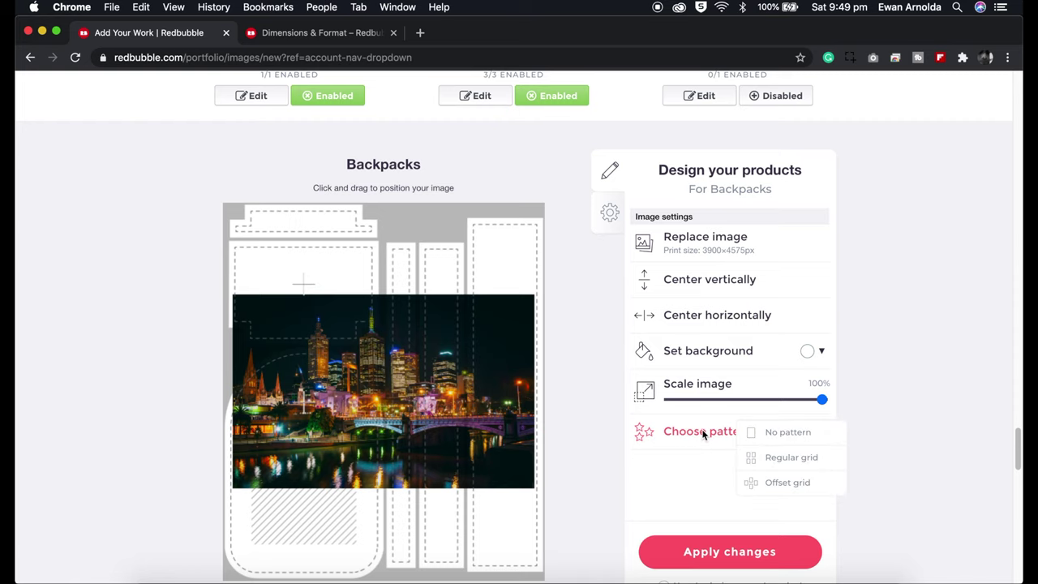
click(783, 483)
Reposition the repeated photo on the backpack template, then enable Backpacks and close its editor.
drag(490, 408, 454, 394)
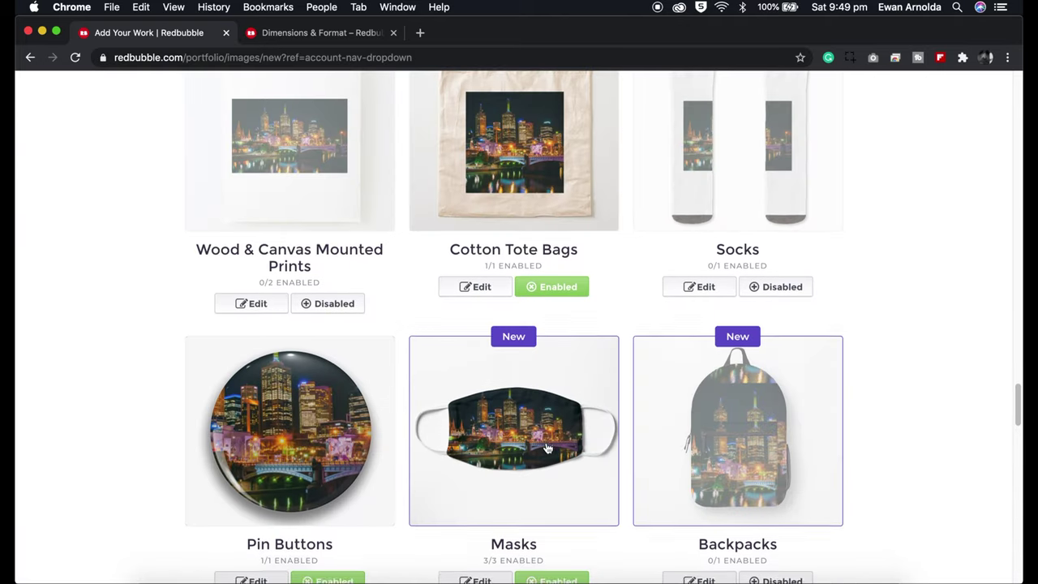
scroll(547, 448, down, 5)
scroll(660, 335, up, 3)
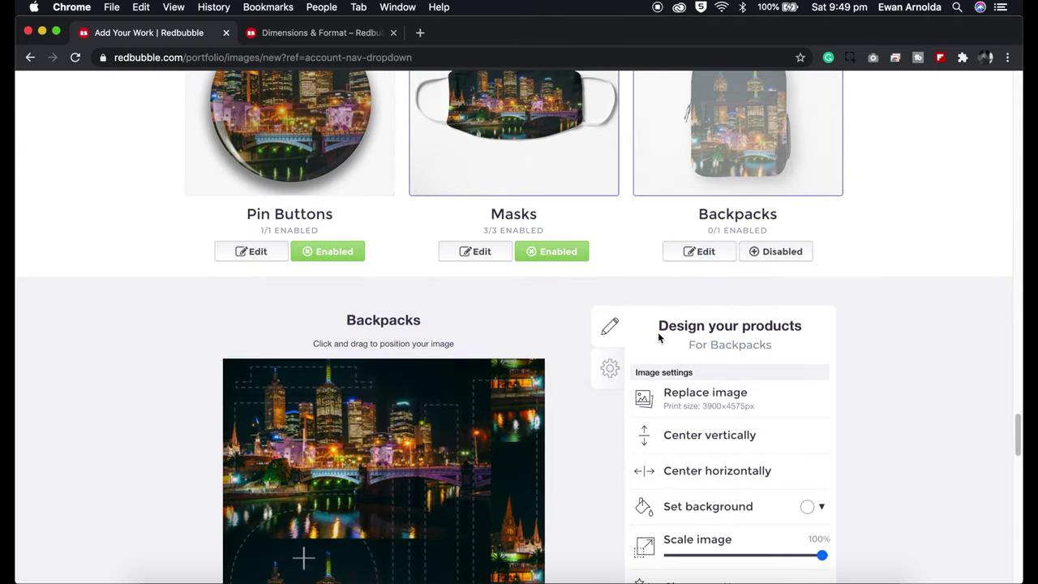
drag(509, 523, 481, 545)
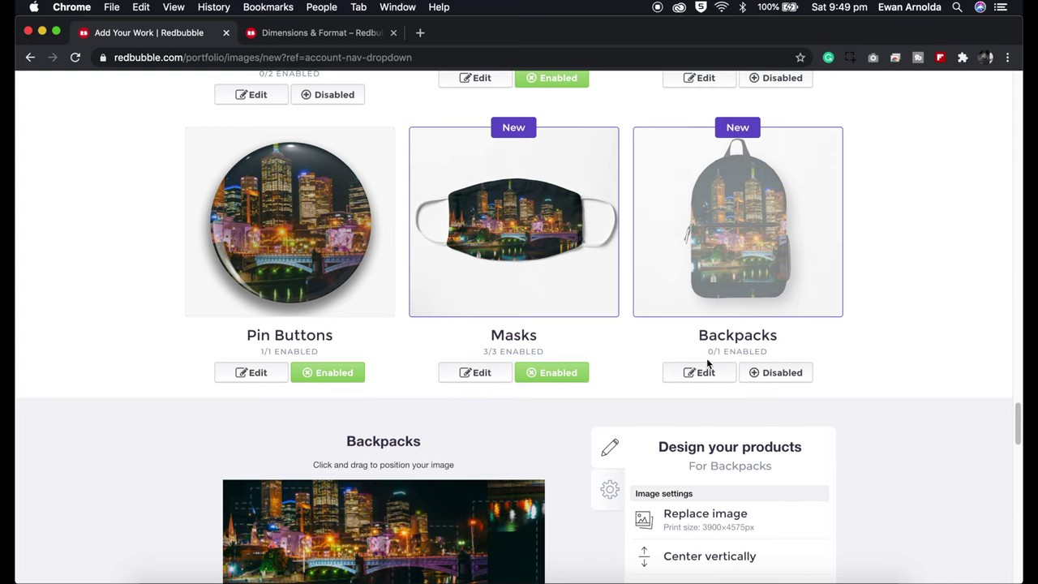
click(776, 374)
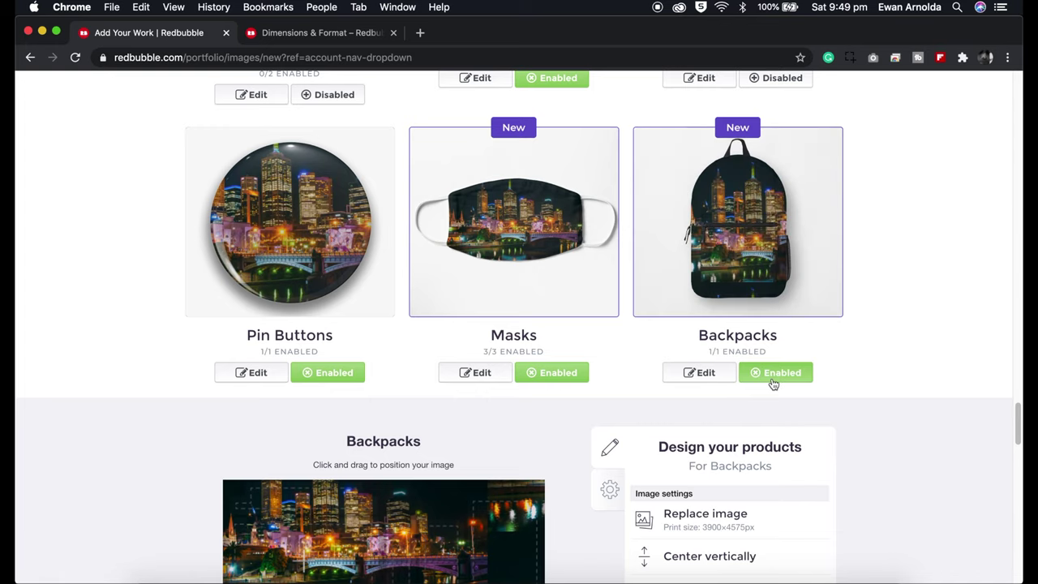
click(699, 372)
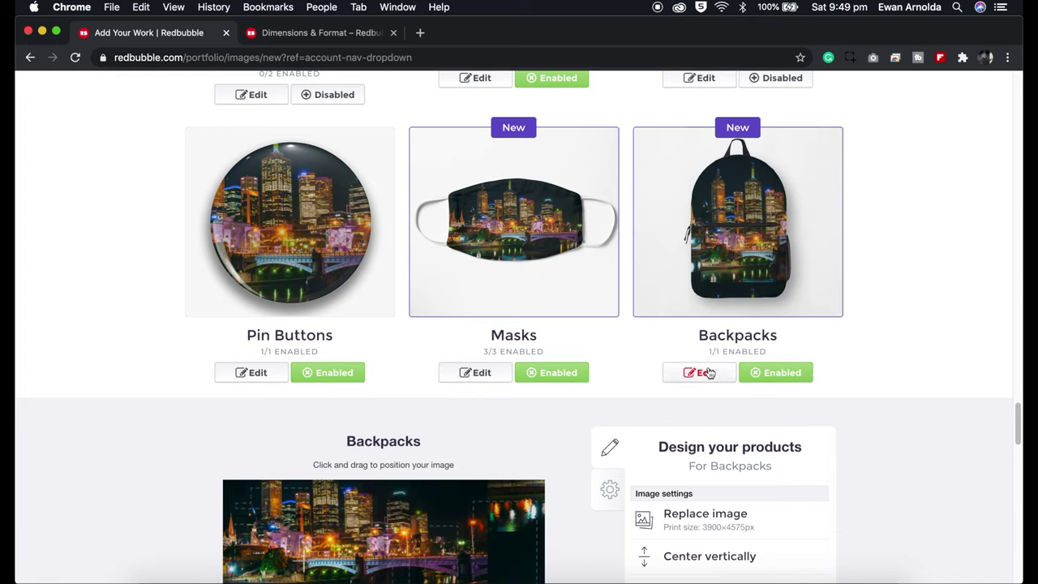
Fill the Duffle Bags print area with the photo repeated in an Offset grid pattern.
scroll(625, 353, down, 5)
click(253, 396)
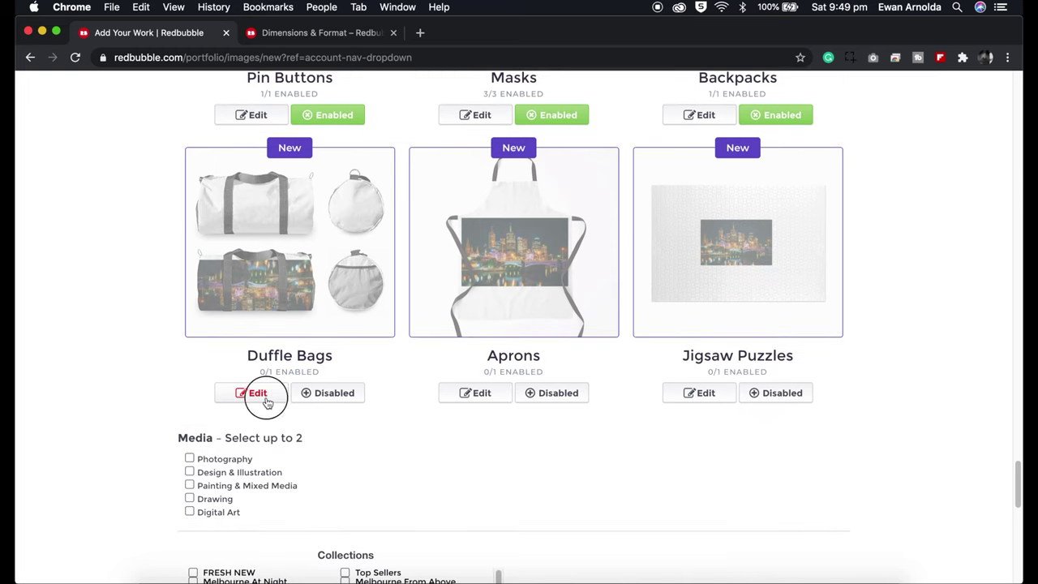
scroll(347, 433, down, 6)
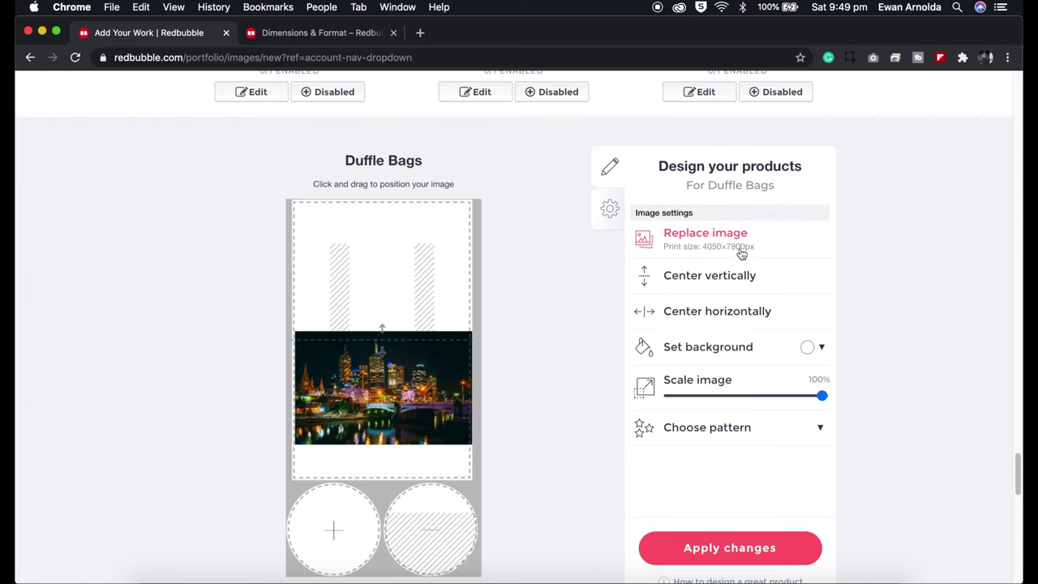
click(741, 427)
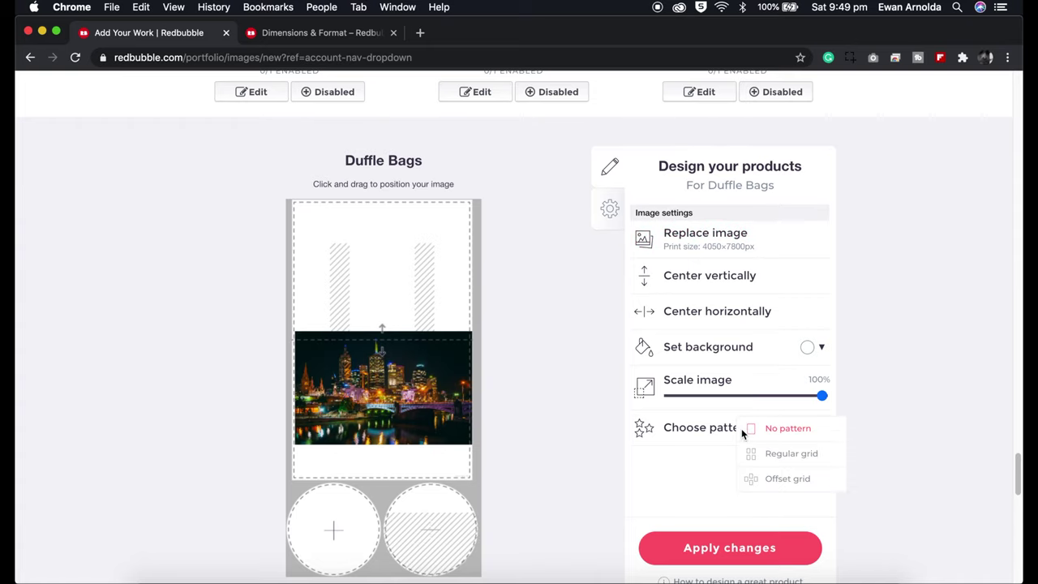
click(782, 484)
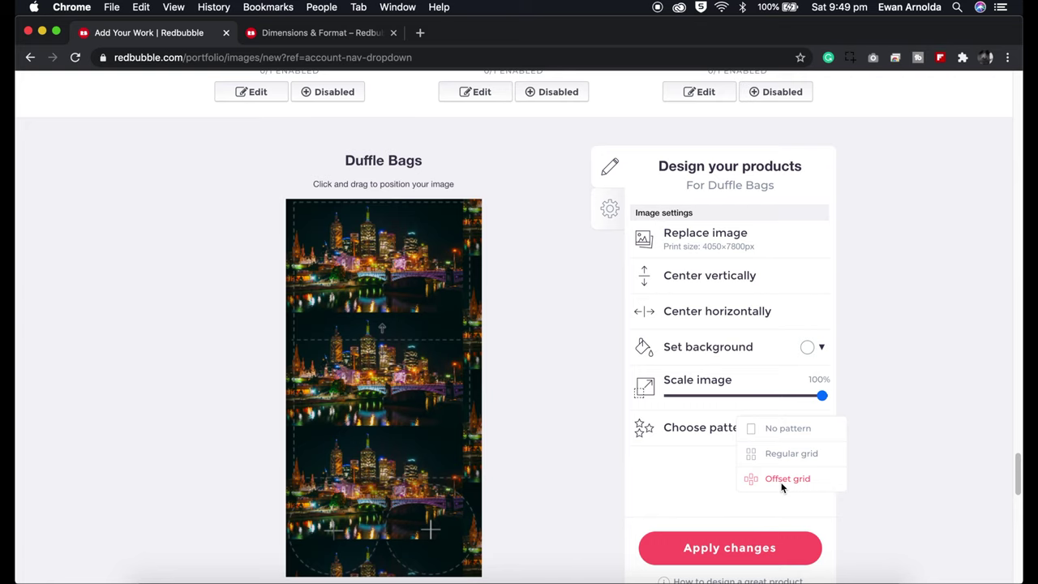
Shift the repeated photo slightly on the duffle bag template and enable Duffle Bags.
scroll(443, 479, up, 5)
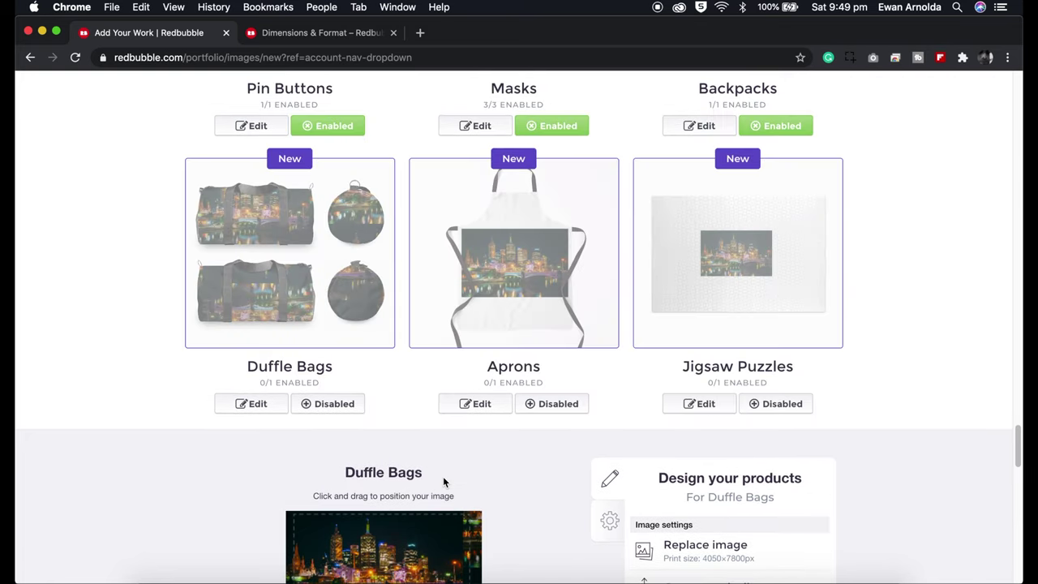
scroll(498, 487, down, 4)
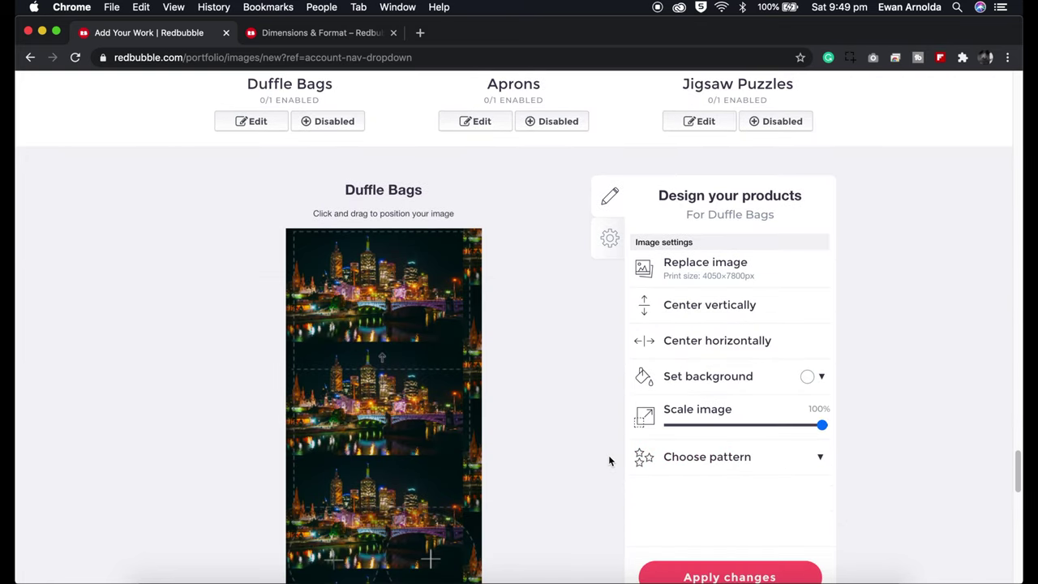
drag(441, 331, 448, 338)
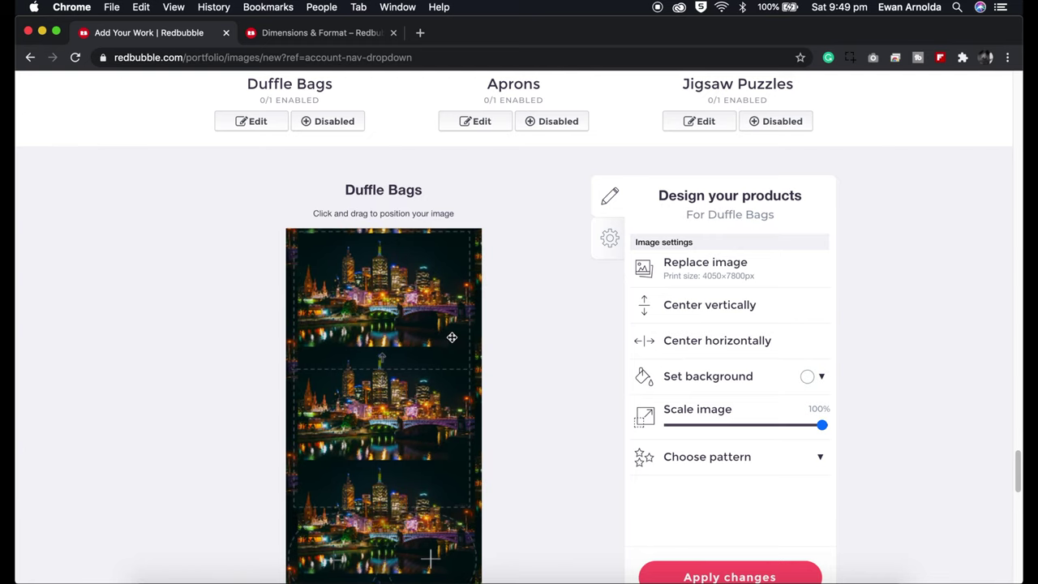
scroll(439, 423, up, 3)
scroll(331, 320, up, 5)
scroll(310, 271, down, 3)
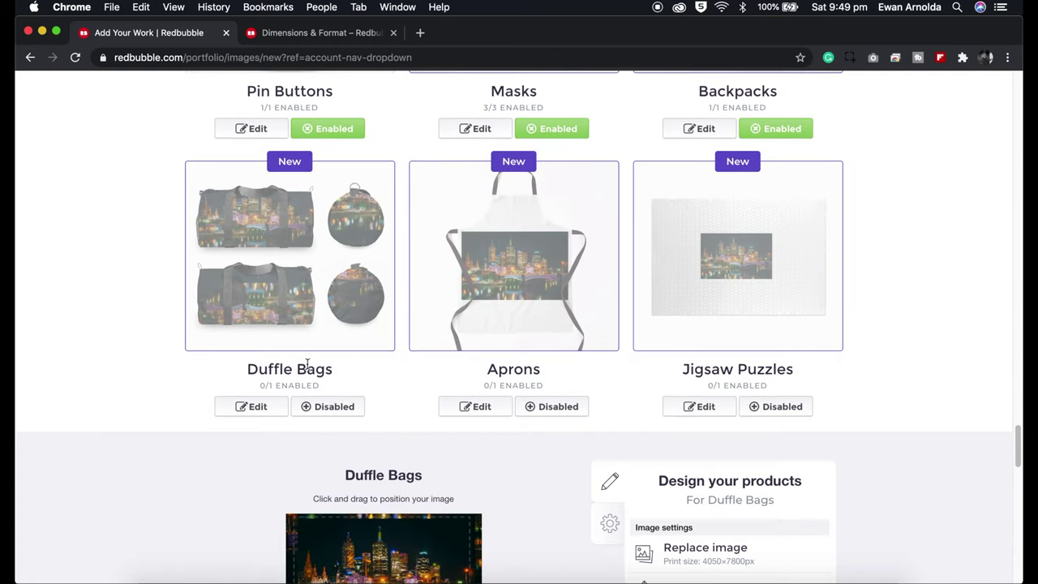
click(328, 407)
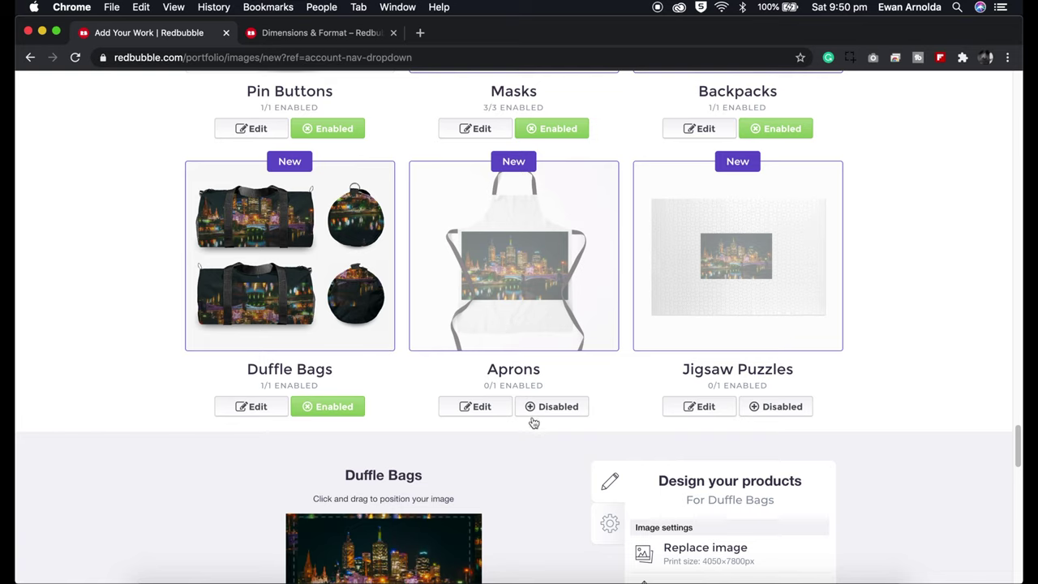
Examine the photo's placement and print size in the Aprons editor and close it.
click(491, 409)
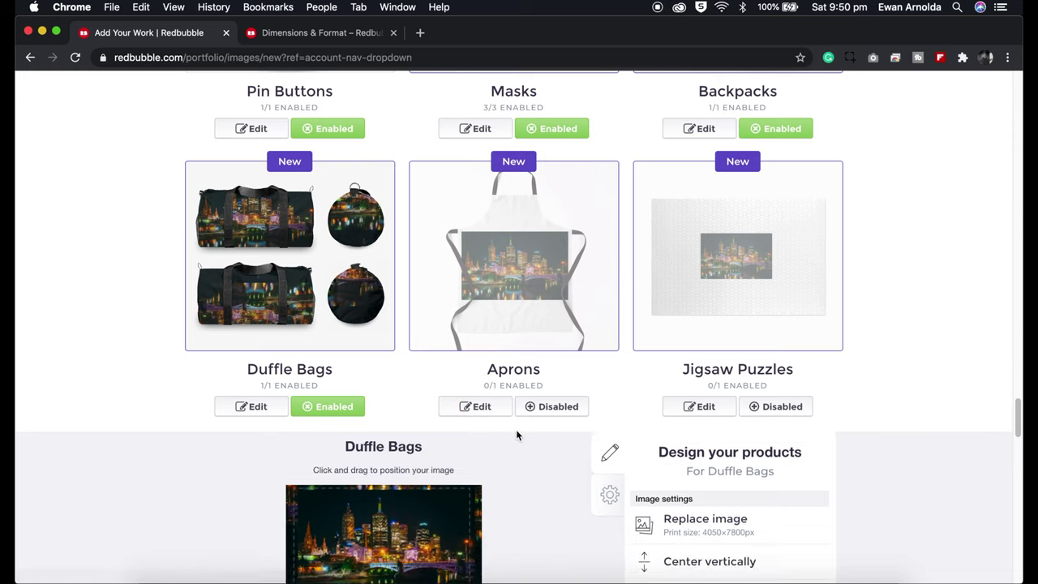
scroll(517, 436, down, 6)
scroll(600, 429, up, 4)
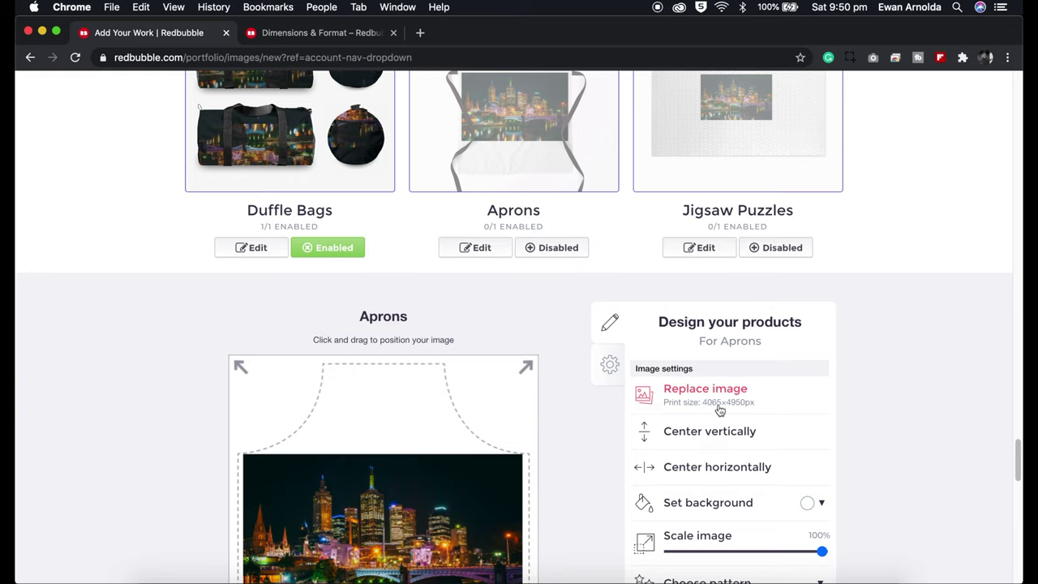
click(475, 249)
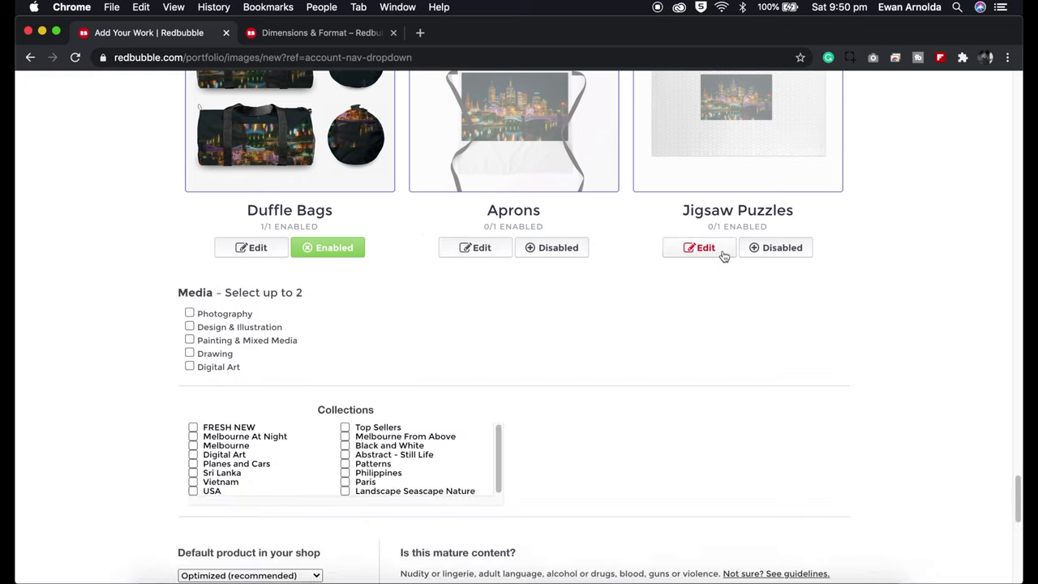
Open the Throw Blankets & Tapestries editor and check the print size required for its image.
scroll(648, 373, up, 10)
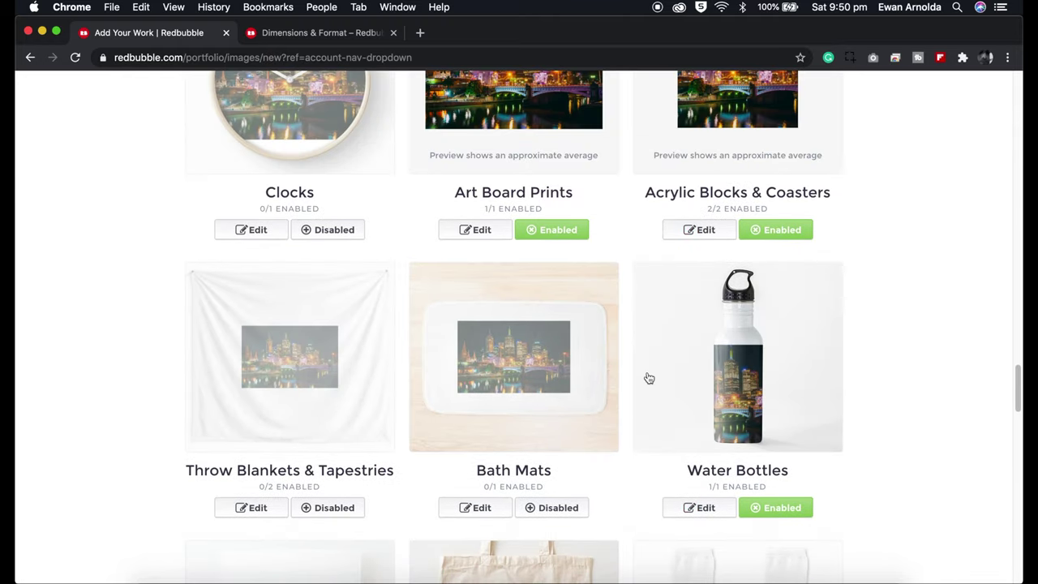
scroll(648, 378, up, 5)
scroll(647, 373, down, 8)
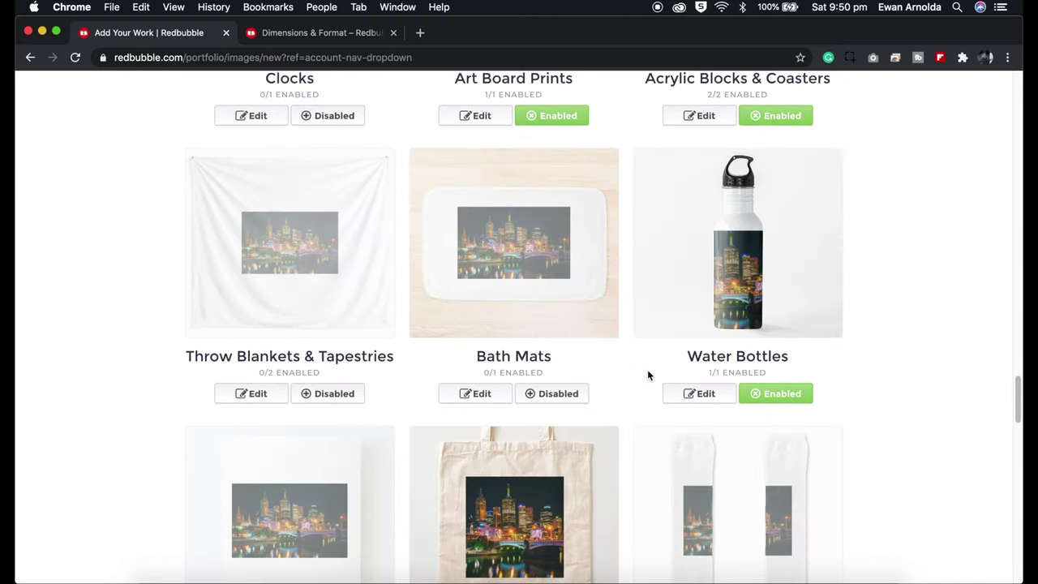
click(240, 392)
scroll(775, 433, down, 2)
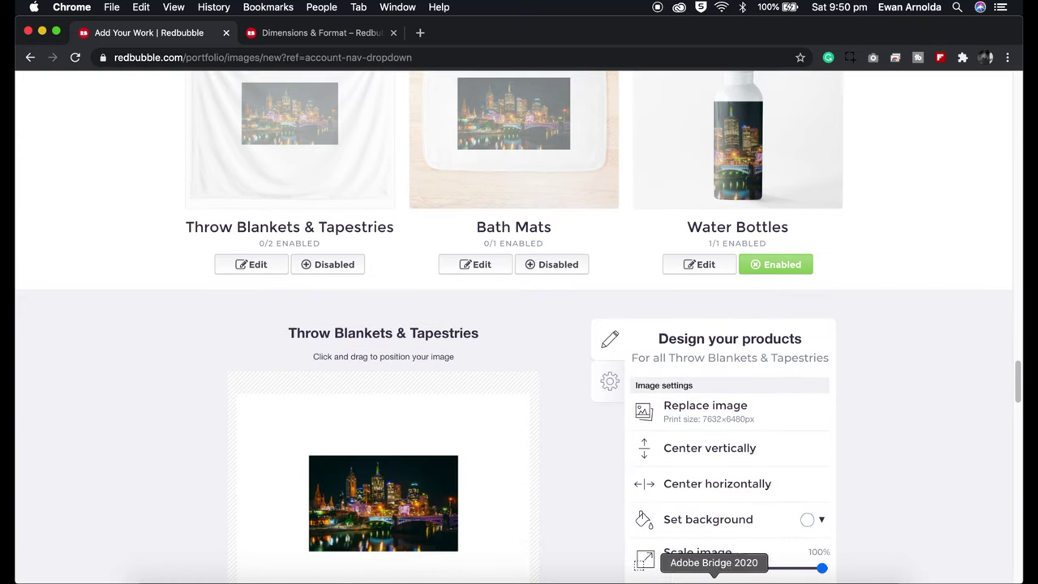
Switch to Photoshop and check the pixel dimensions of rb-throw-tap.png, leaving its image size unaltered.
click(676, 577)
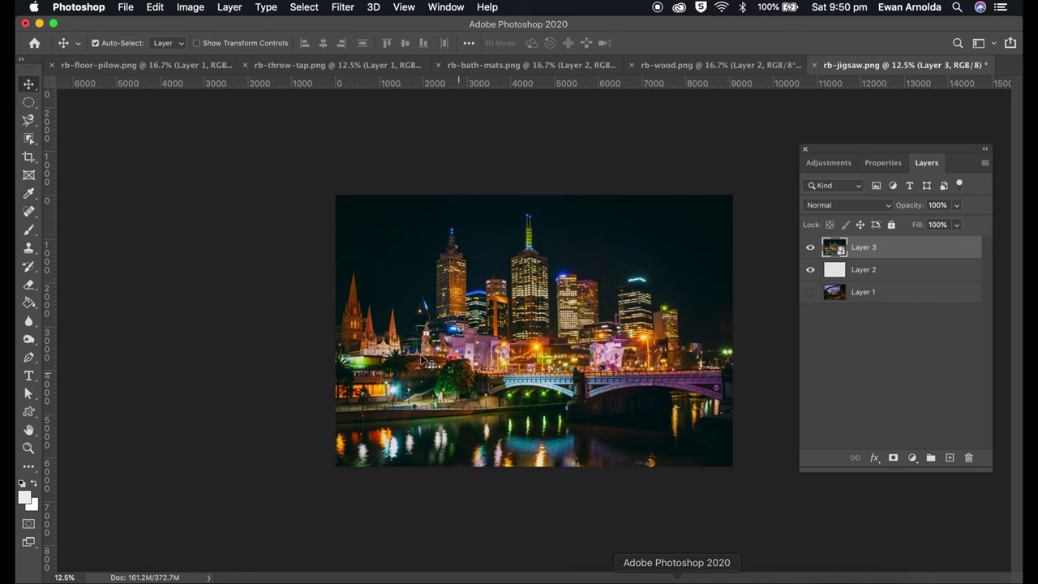
click(284, 73)
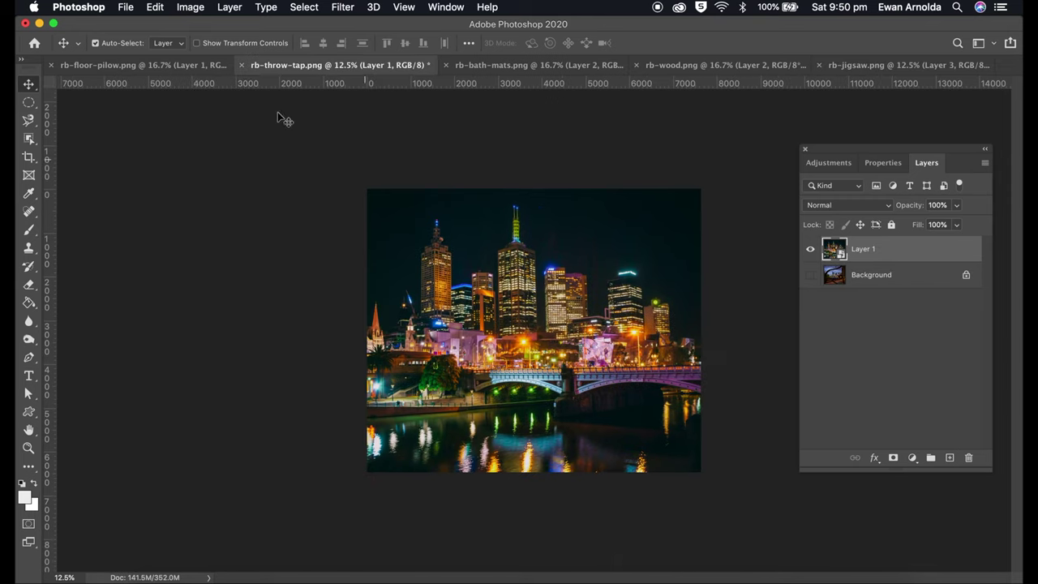
click(195, 10)
click(223, 120)
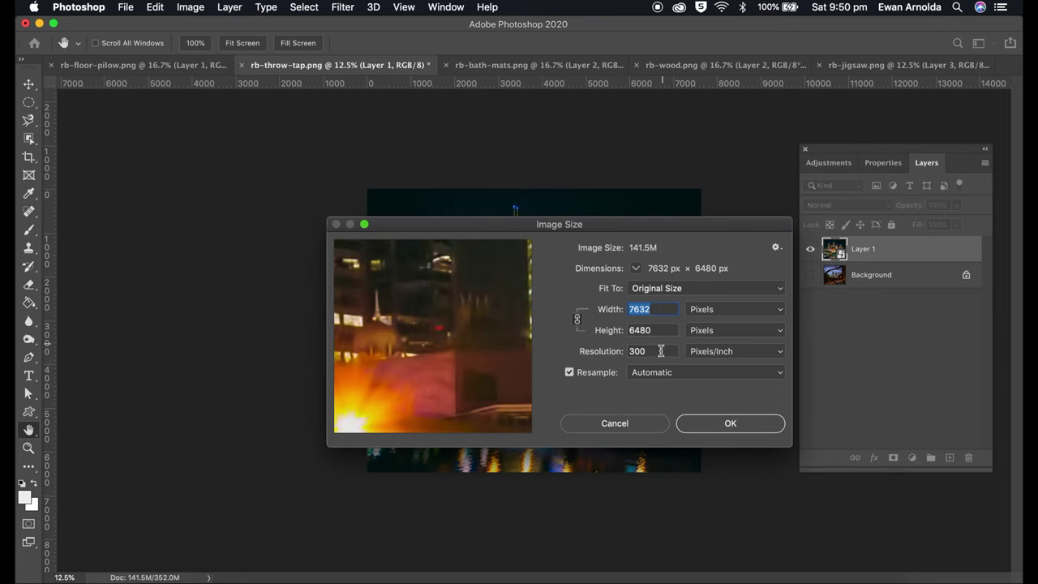
click(644, 428)
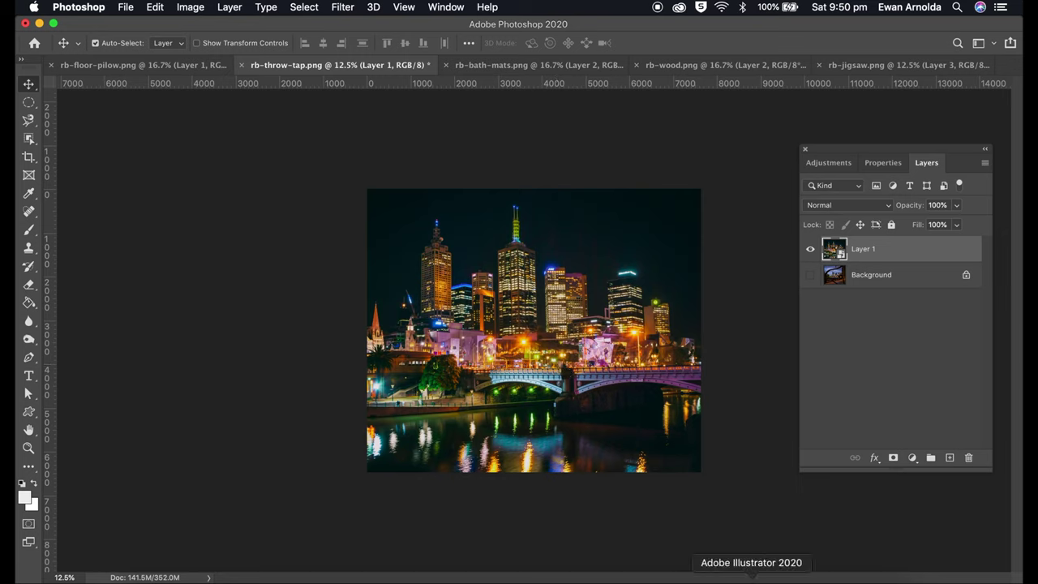
Return to the Redbubble page in Chrome and replace the Throw Blankets & Tapestries image with rb-throw-tap.png.
click(787, 574)
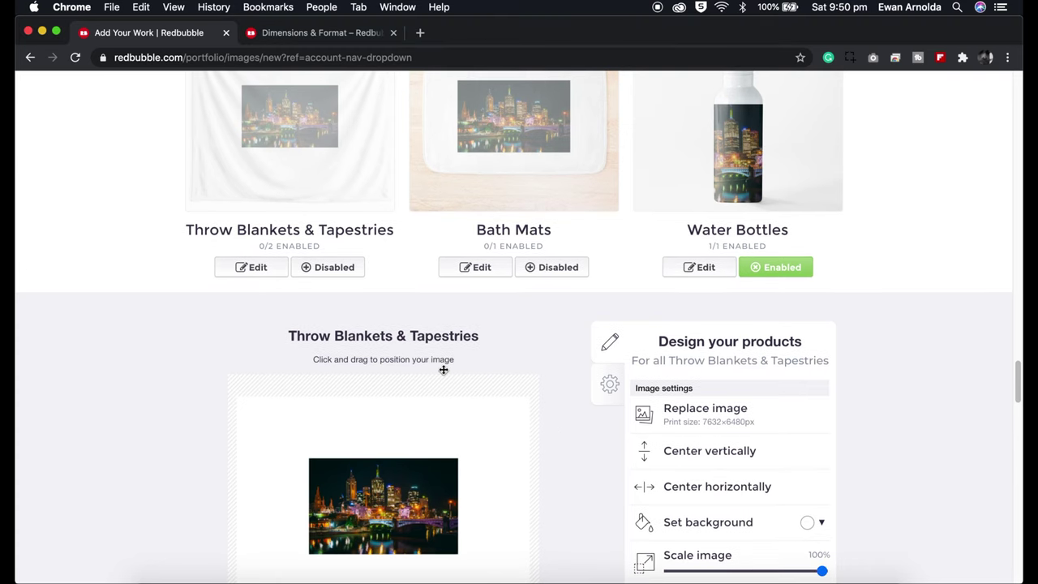
click(688, 412)
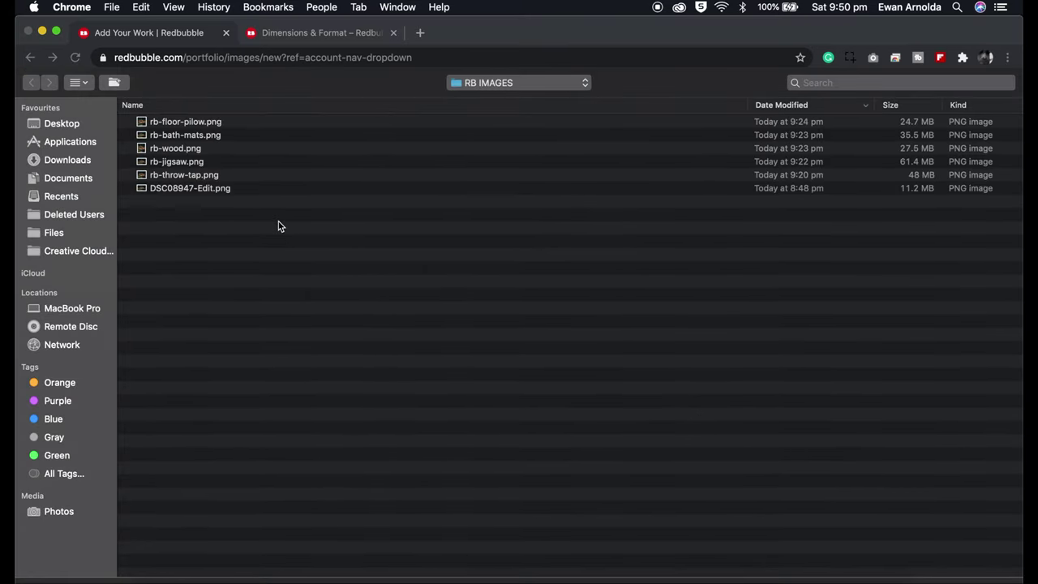
double_click(176, 178)
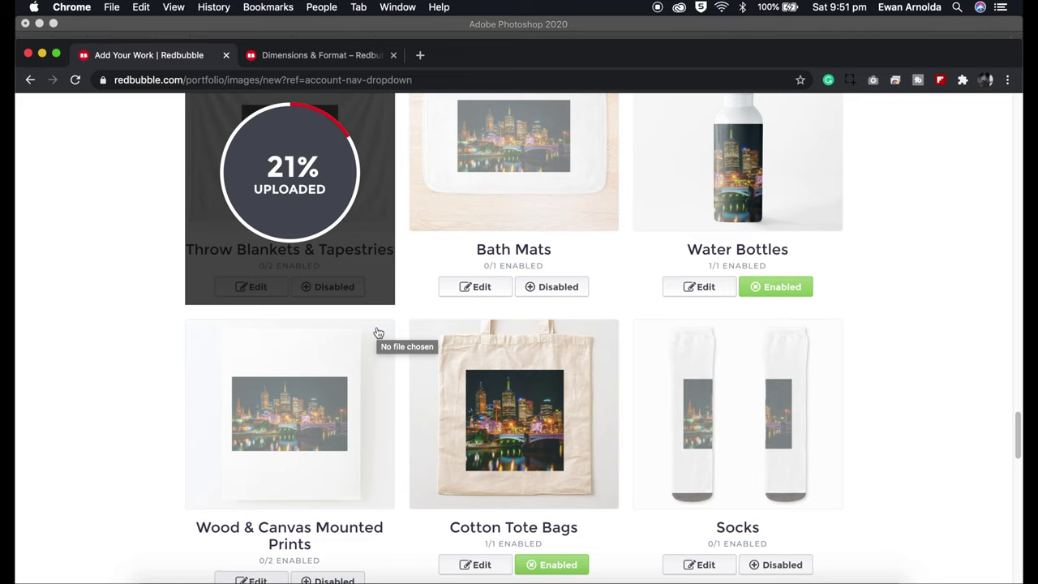
Replace the Bath Mats image with rb-bath-mats.png and the Wood & Canvas Mounted Prints image with rb-wood.png.
click(495, 292)
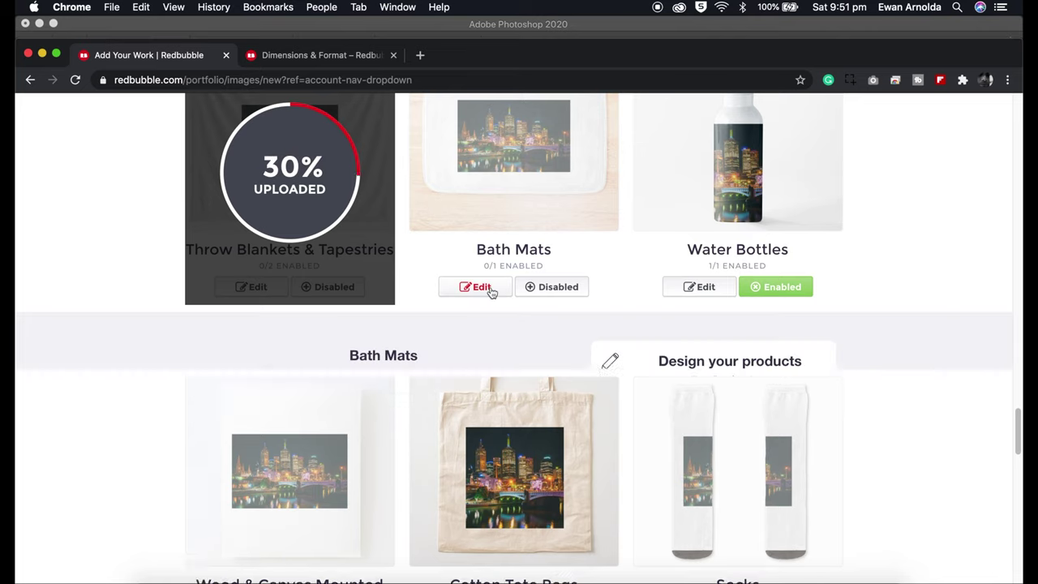
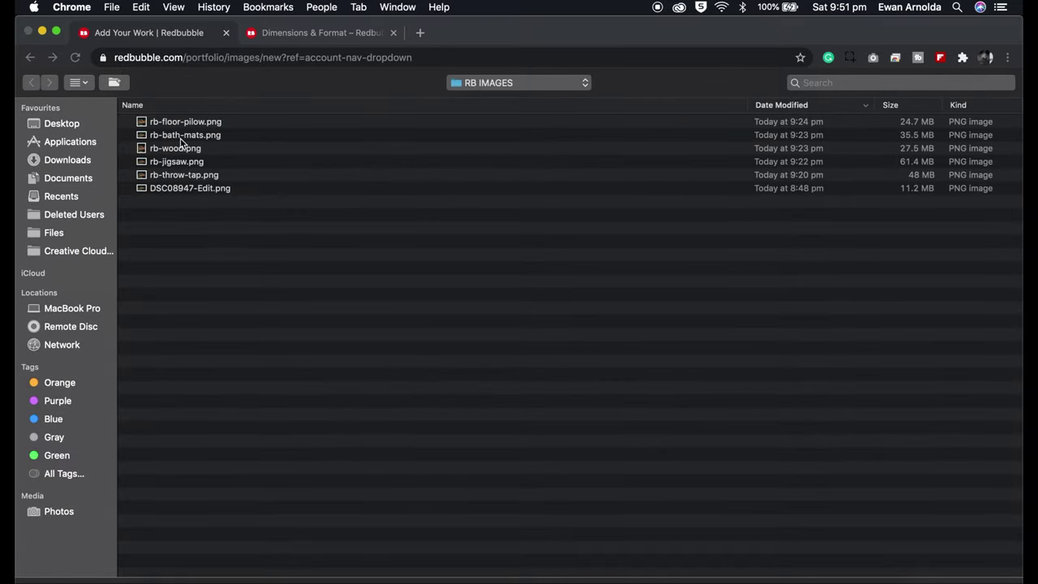
double_click(184, 136)
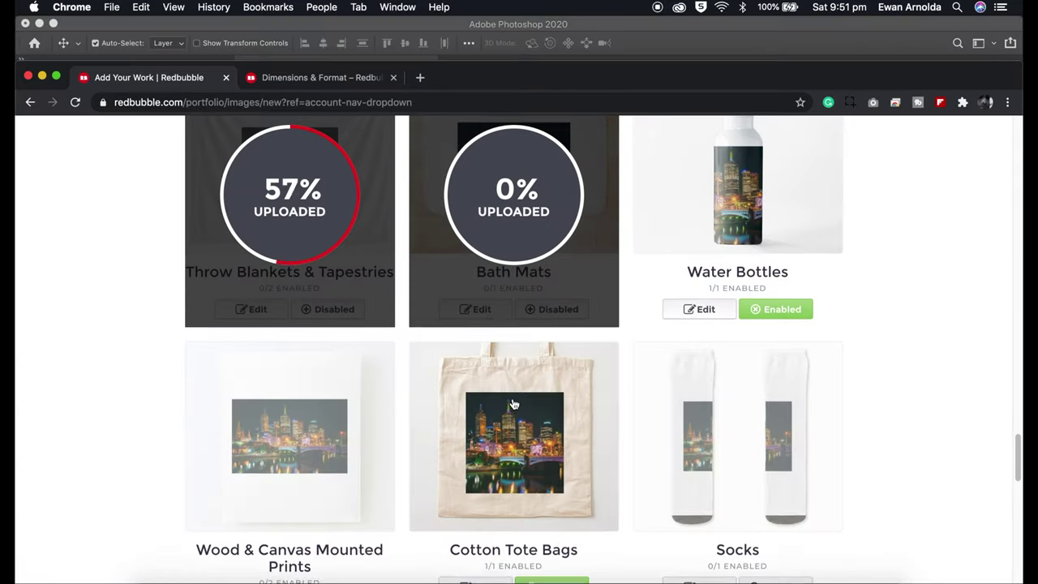
scroll(514, 399, down, 3)
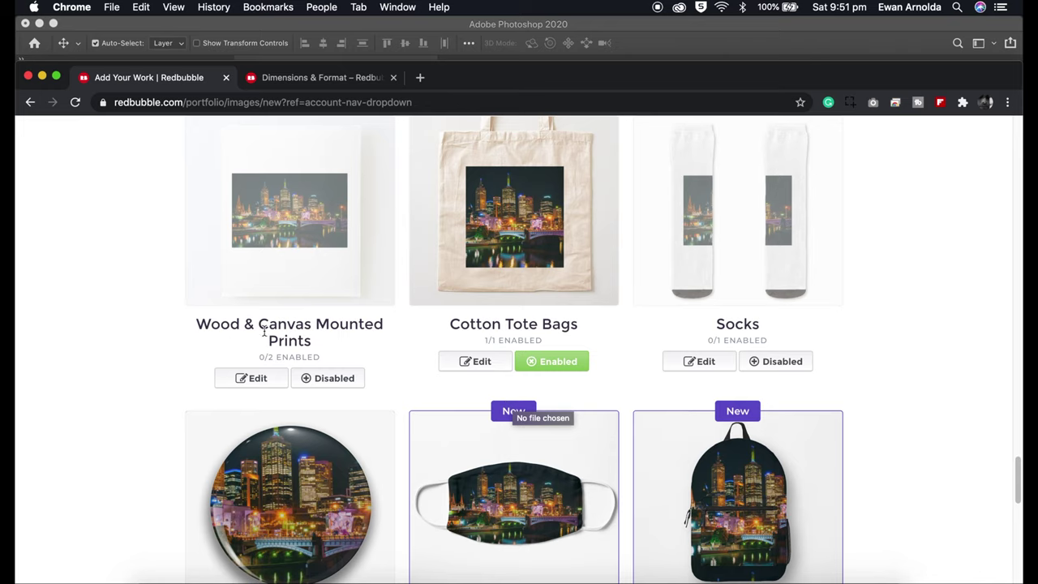
click(255, 379)
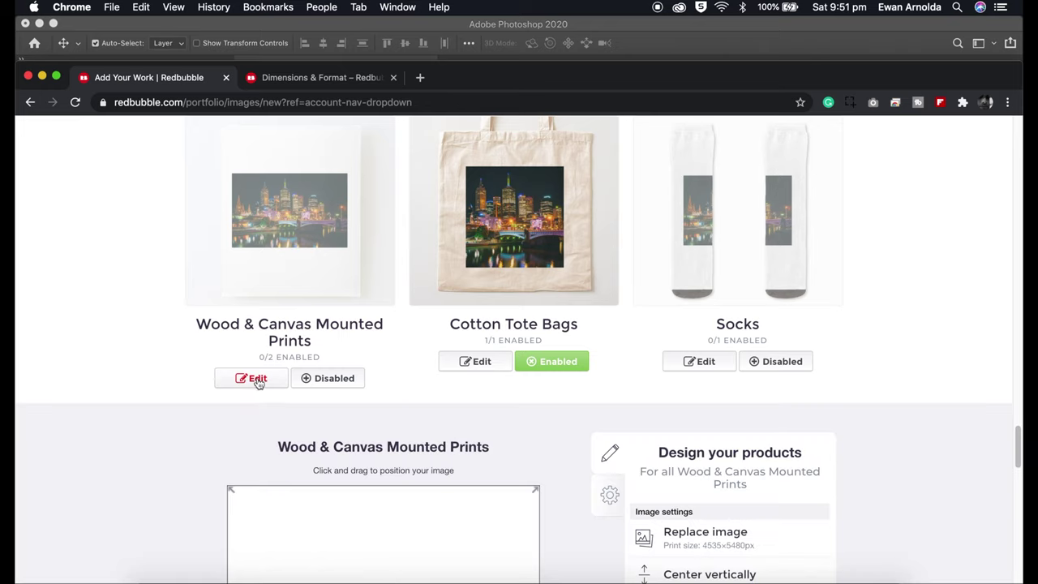
click(699, 533)
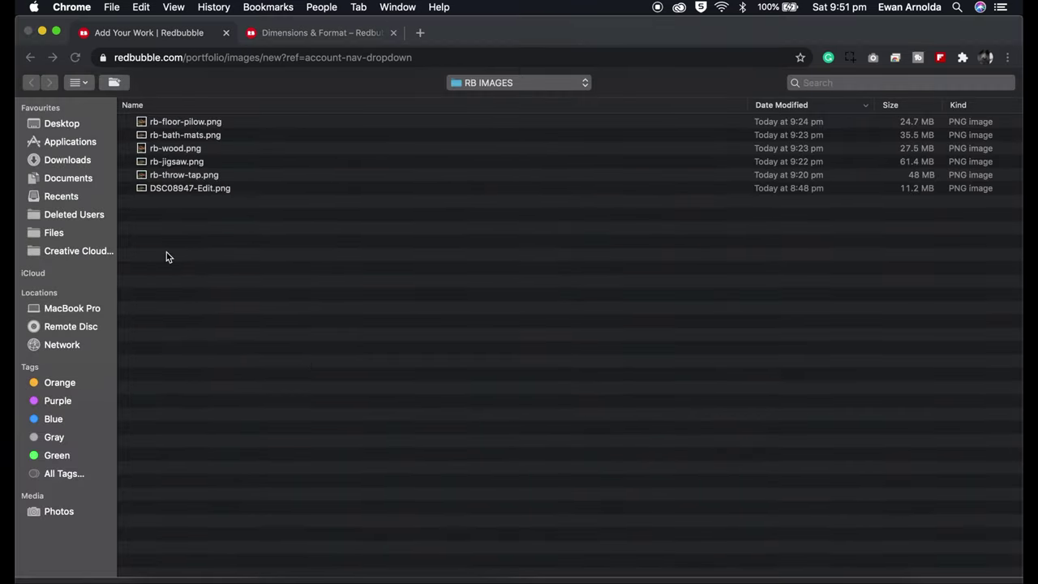
click(155, 149)
double_click(156, 150)
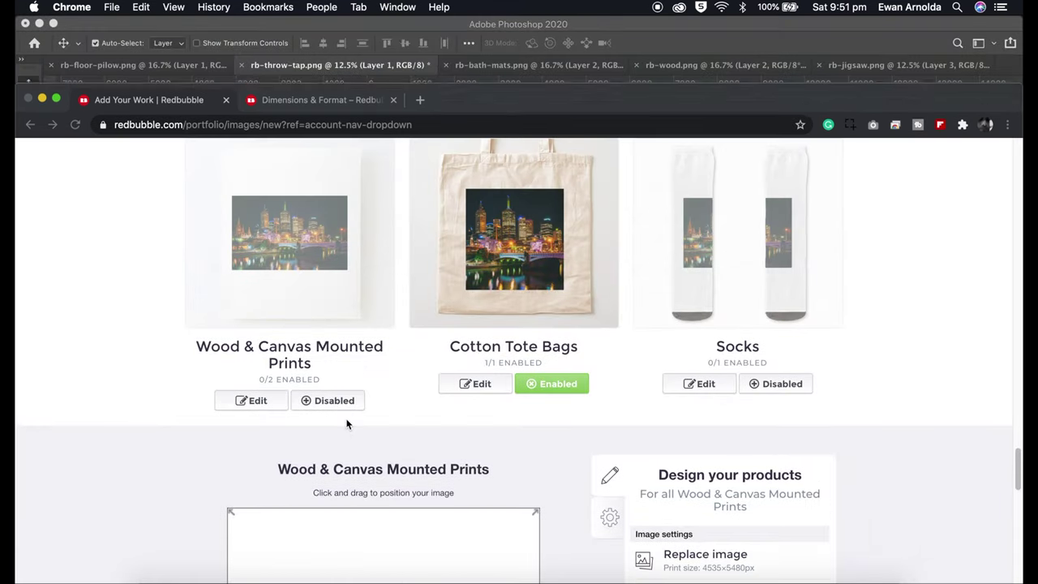
Replace the Jigsaw Puzzles image with rb-jigsaw.png and restore the browser window to full height.
scroll(417, 432, down, 5)
scroll(418, 439, down, 5)
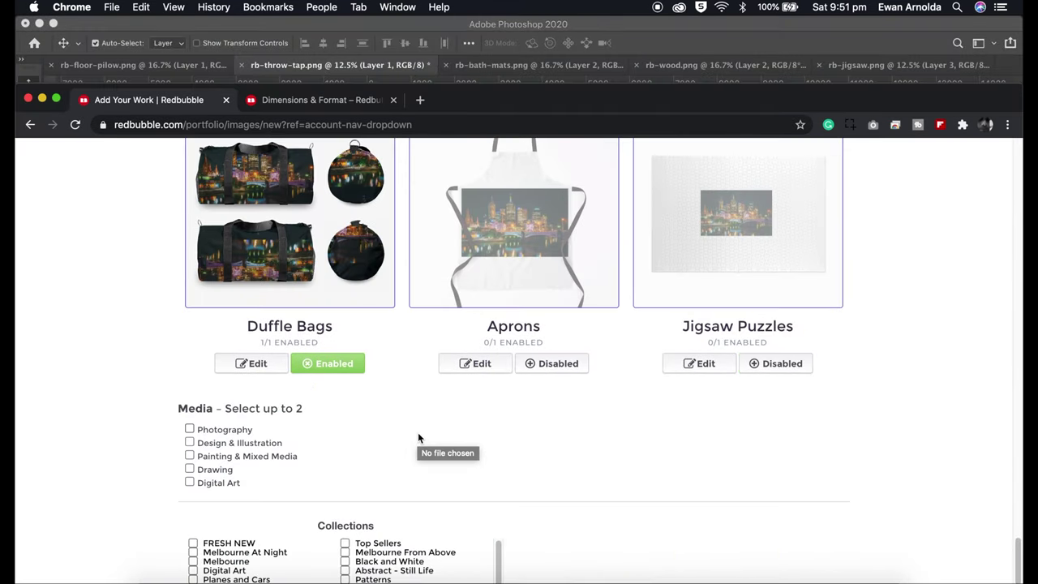
click(699, 364)
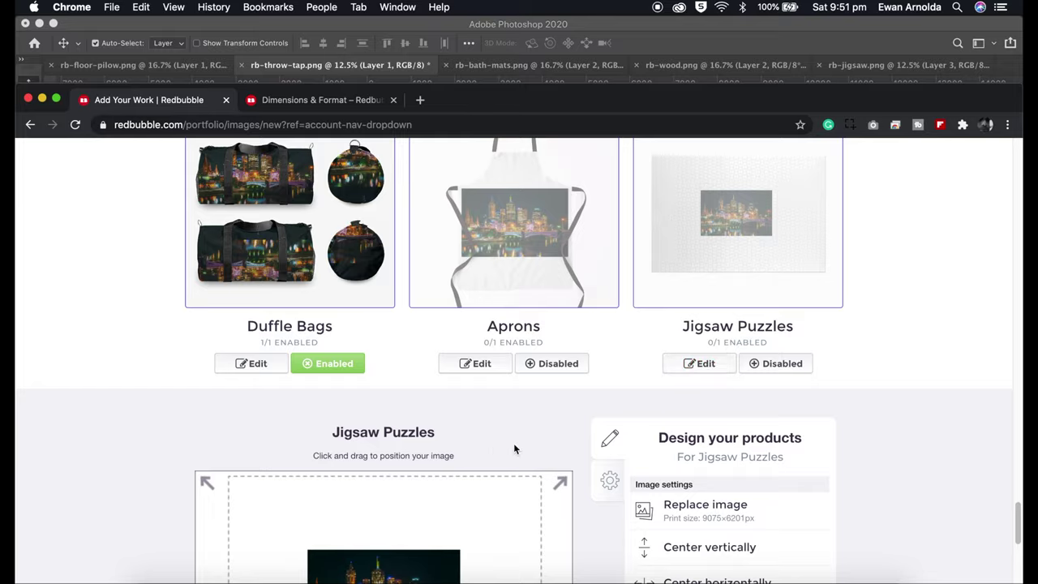
scroll(704, 364, down, 5)
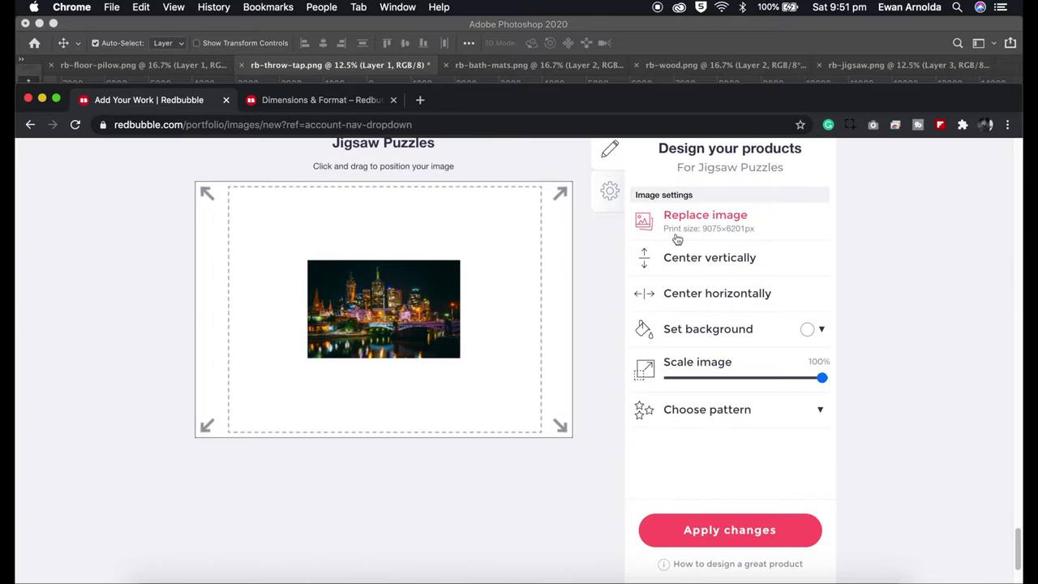
click(711, 220)
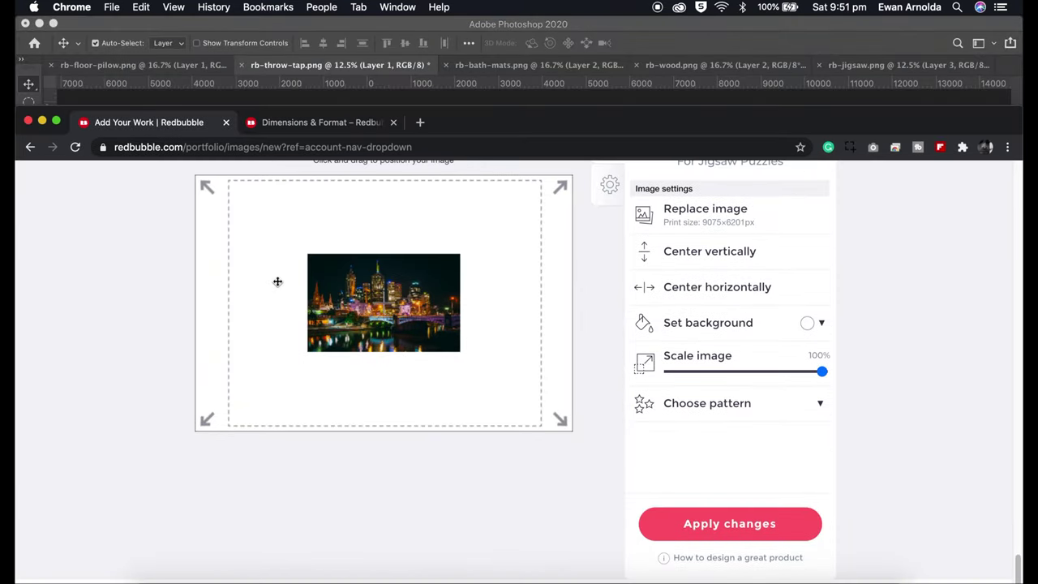
scroll(278, 284, down, 10)
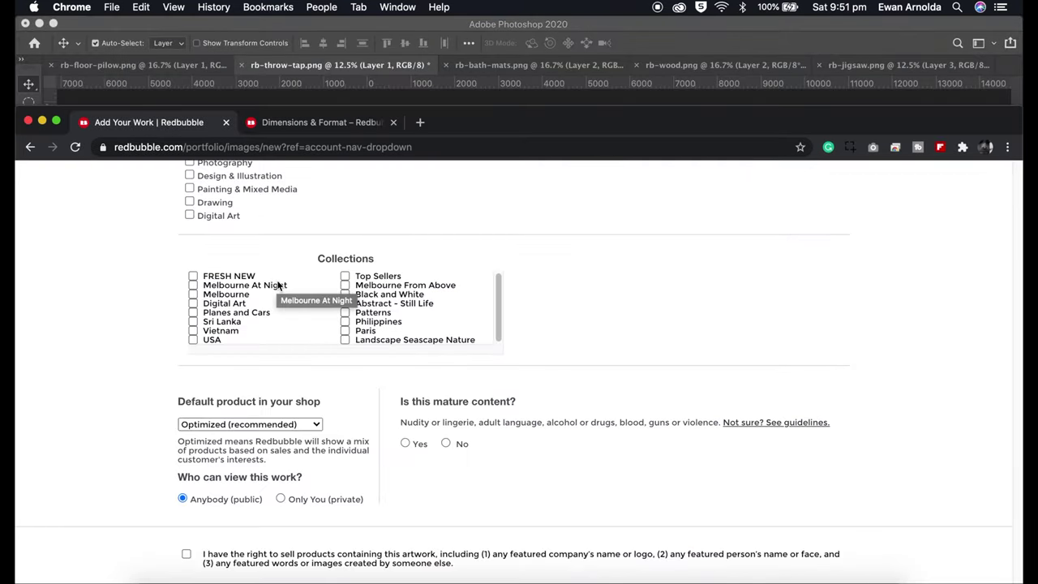
double_click(444, 129)
Look through the product list for upload progress and for disabled products that still need a replacement image.
scroll(568, 306, up, 5)
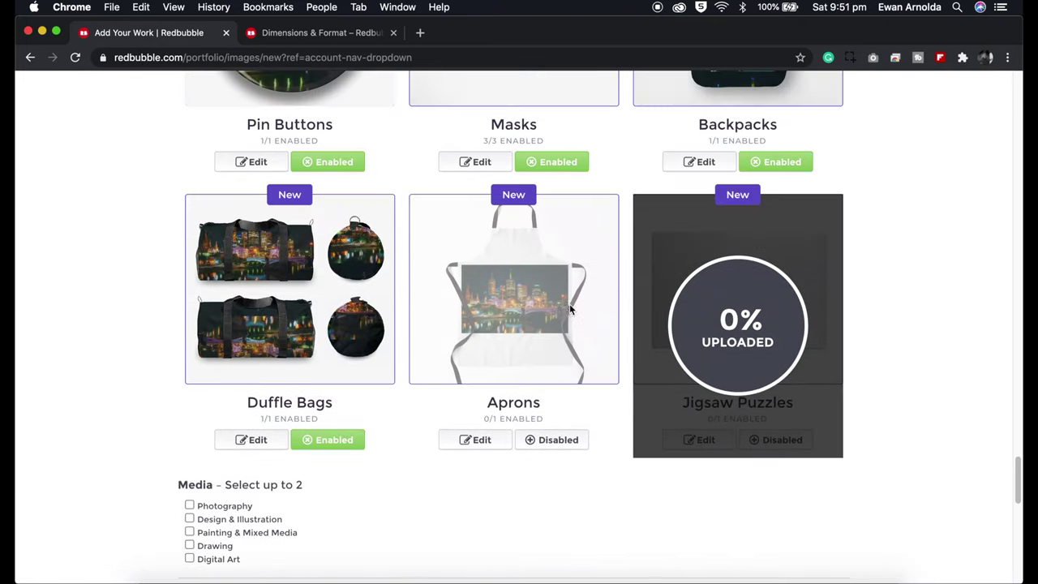
scroll(570, 310, up, 20)
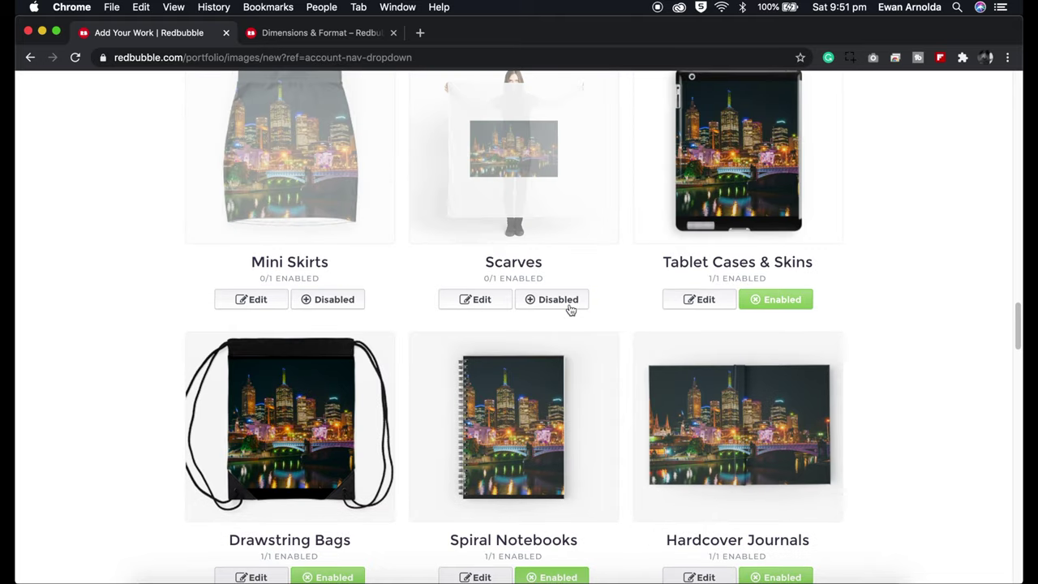
scroll(569, 310, up, 4)
scroll(570, 310, up, 1)
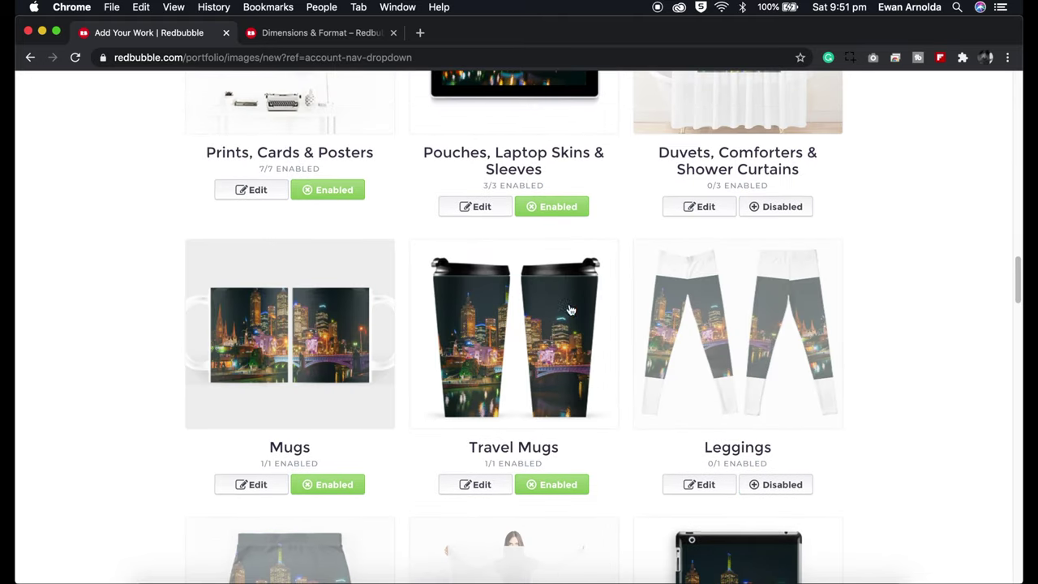
scroll(665, 276, down, 7)
scroll(647, 286, down, 14)
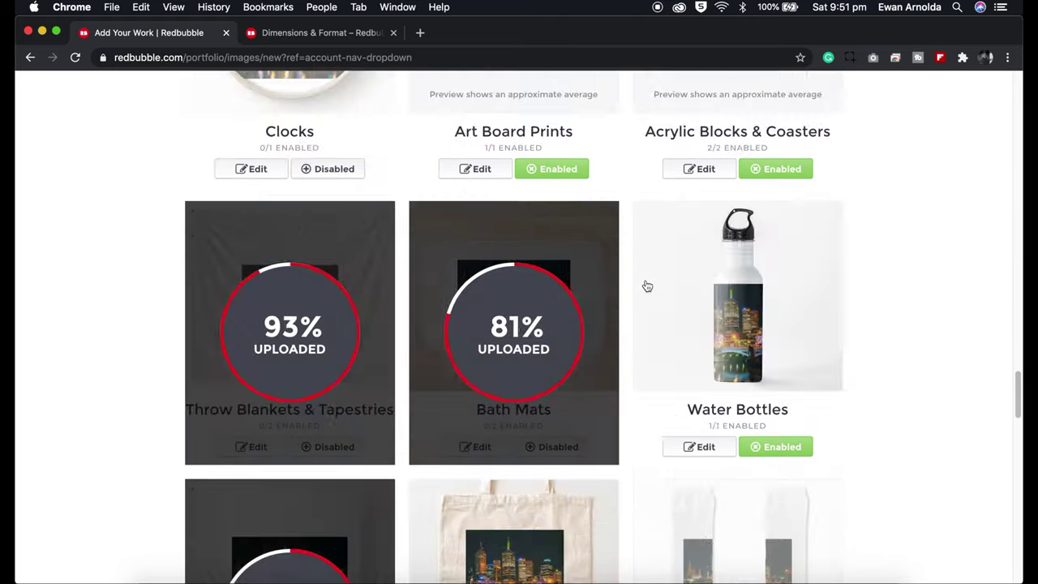
scroll(647, 286, up, 8)
scroll(647, 285, up, 18)
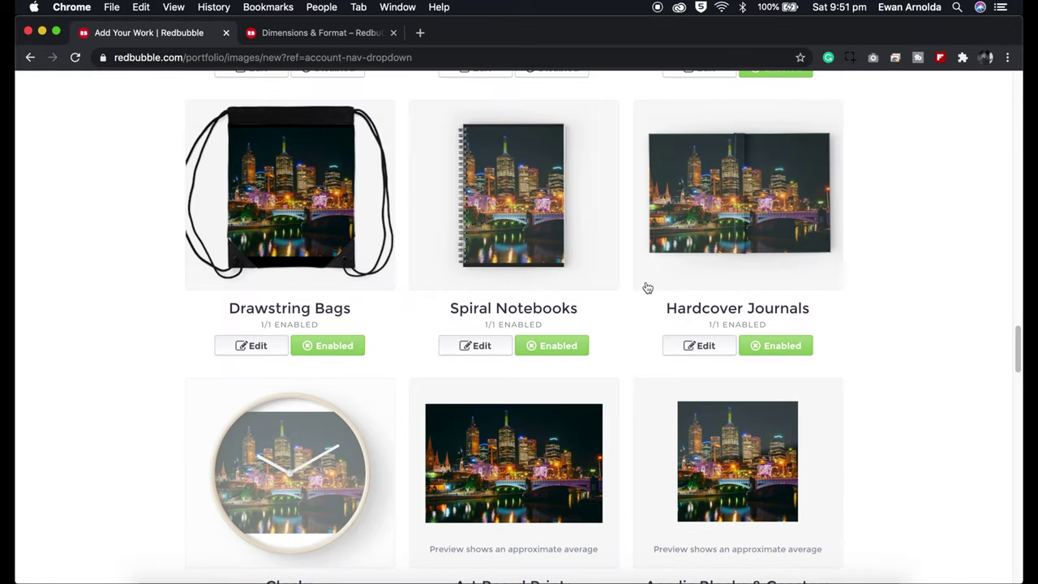
scroll(645, 287, up, 2)
scroll(720, 315, down, 4)
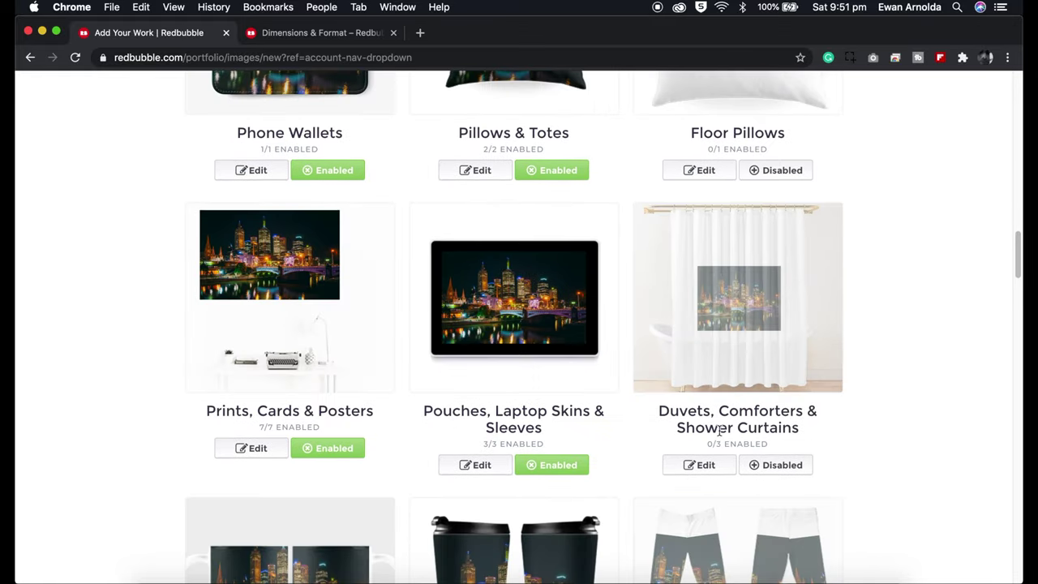
scroll(704, 442, down, 1)
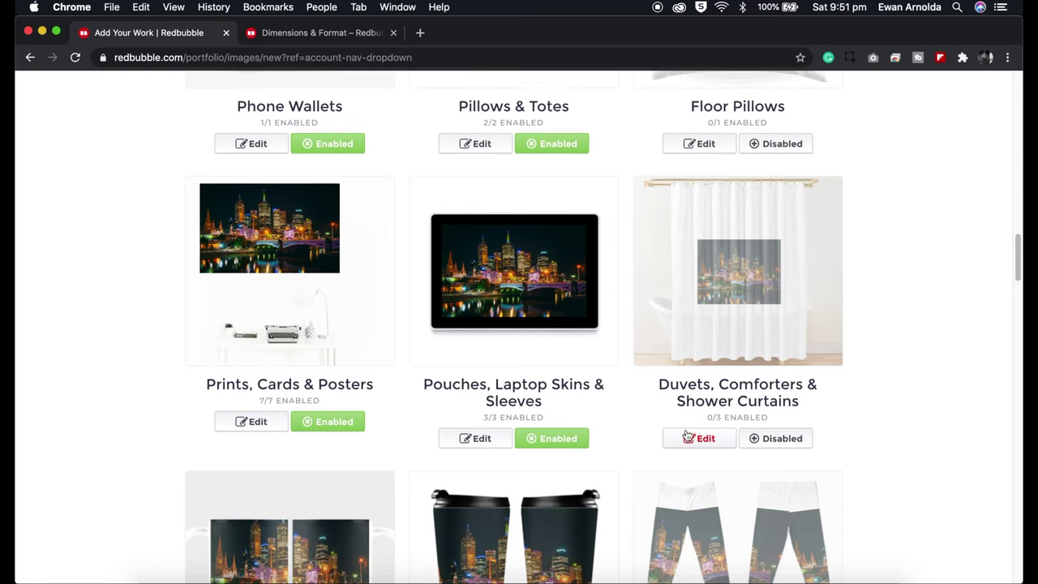
scroll(618, 435, down, 6)
scroll(620, 435, down, 20)
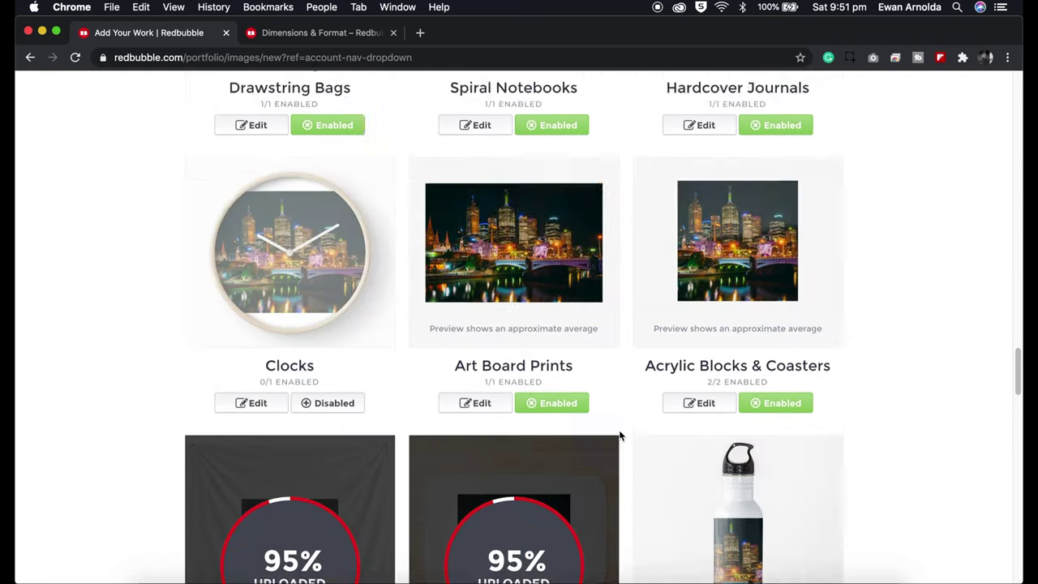
scroll(619, 435, up, 4)
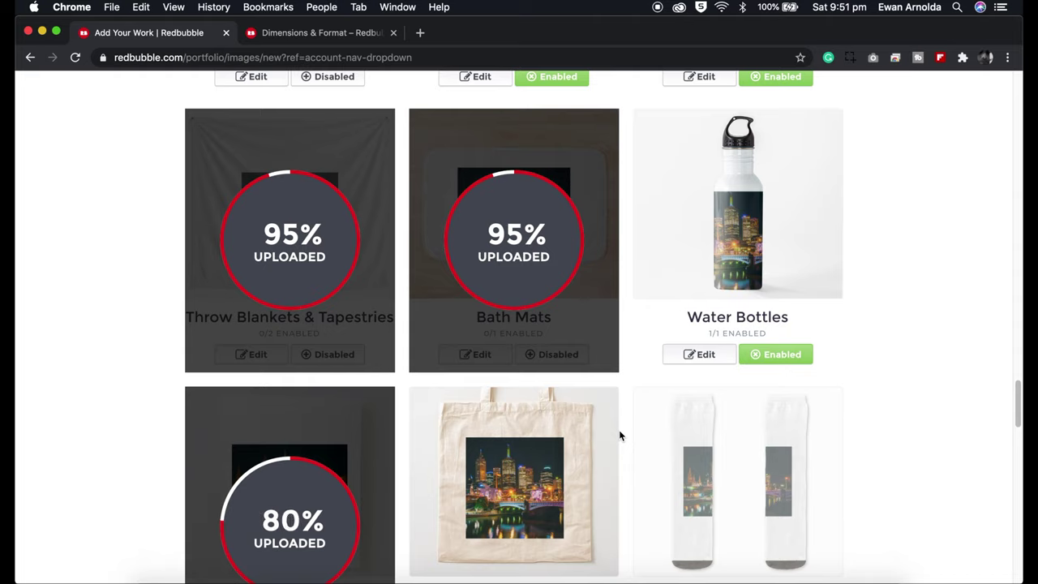
Replace the Duvets, Comforters & Shower Curtains image with rb-throw-tap.png.
scroll(620, 435, up, 10)
scroll(649, 436, down, 3)
scroll(684, 438, down, 5)
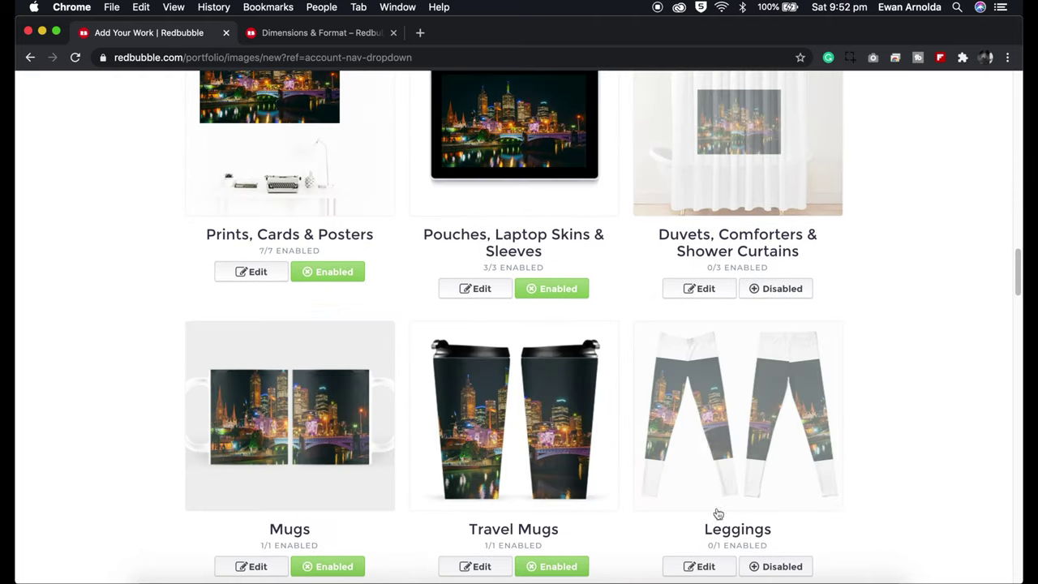
click(700, 289)
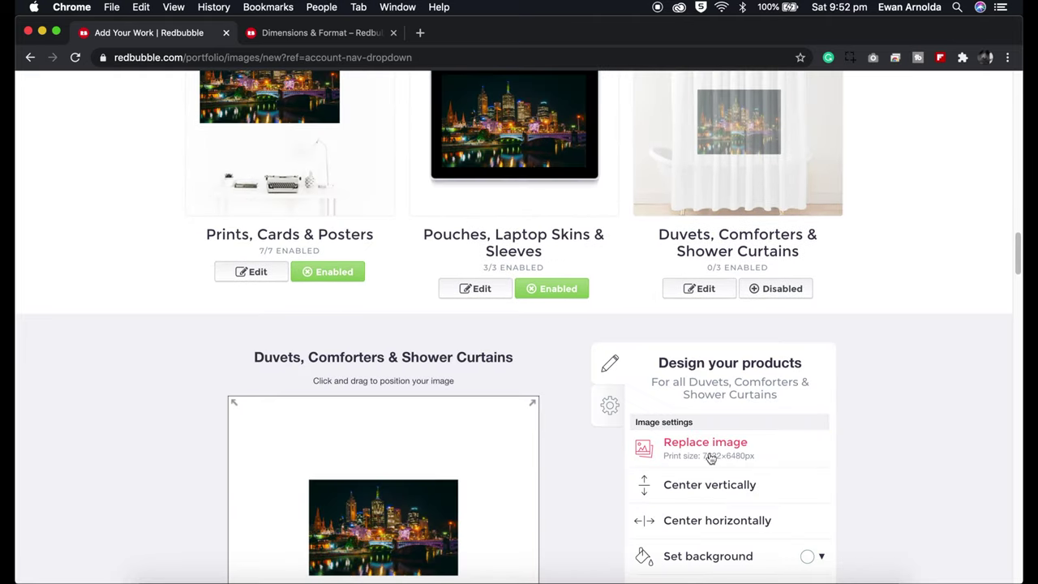
click(707, 451)
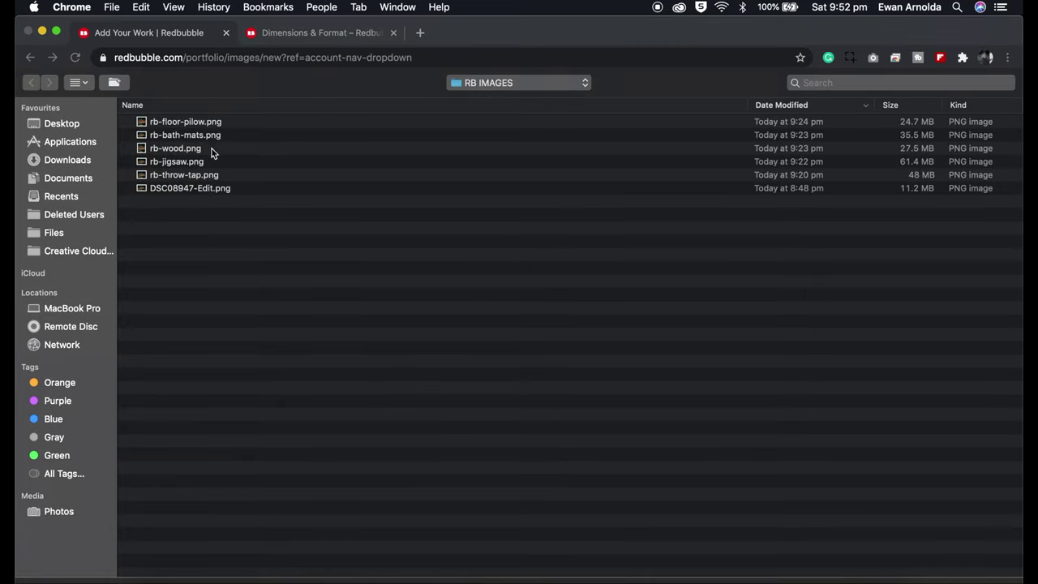
double_click(198, 176)
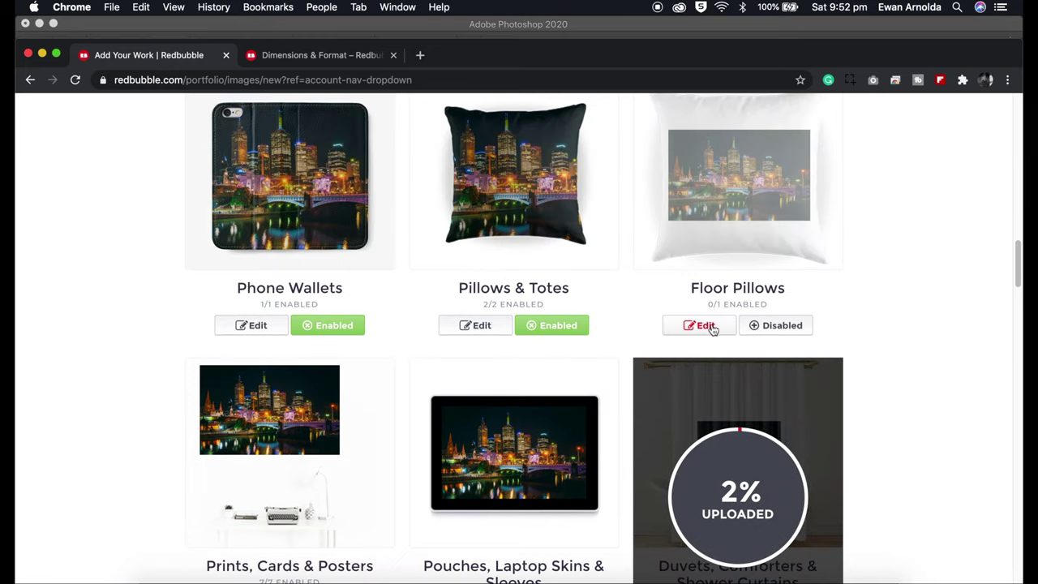
Replace the Floor Pillows image with rb-floor-pilow.png and restore the browser window to full height.
click(712, 328)
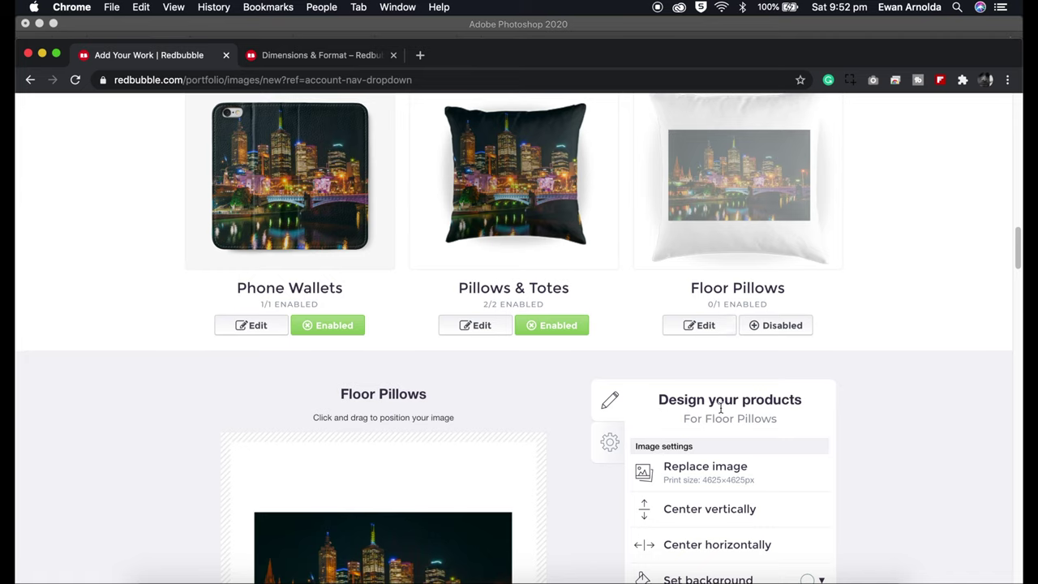
click(689, 474)
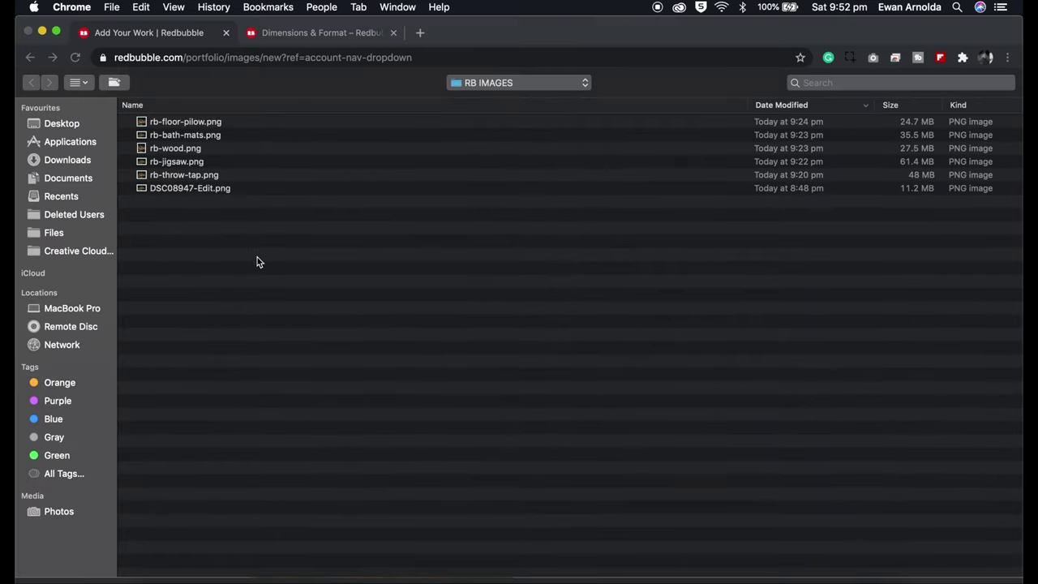
double_click(180, 123)
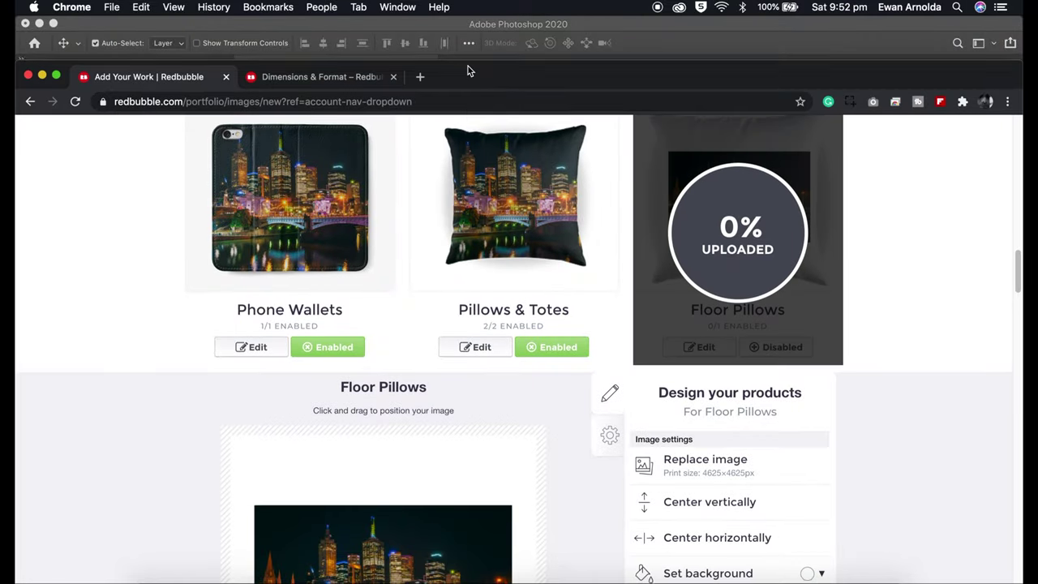
double_click(468, 66)
Enable the Bath Mats product in the product list.
scroll(733, 343, down, 15)
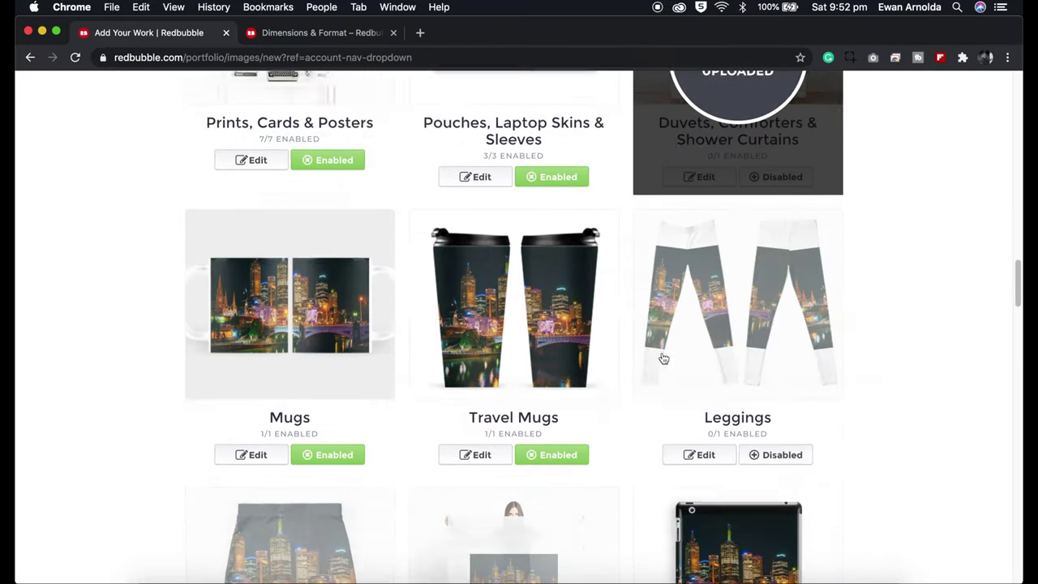
scroll(663, 357, down, 6)
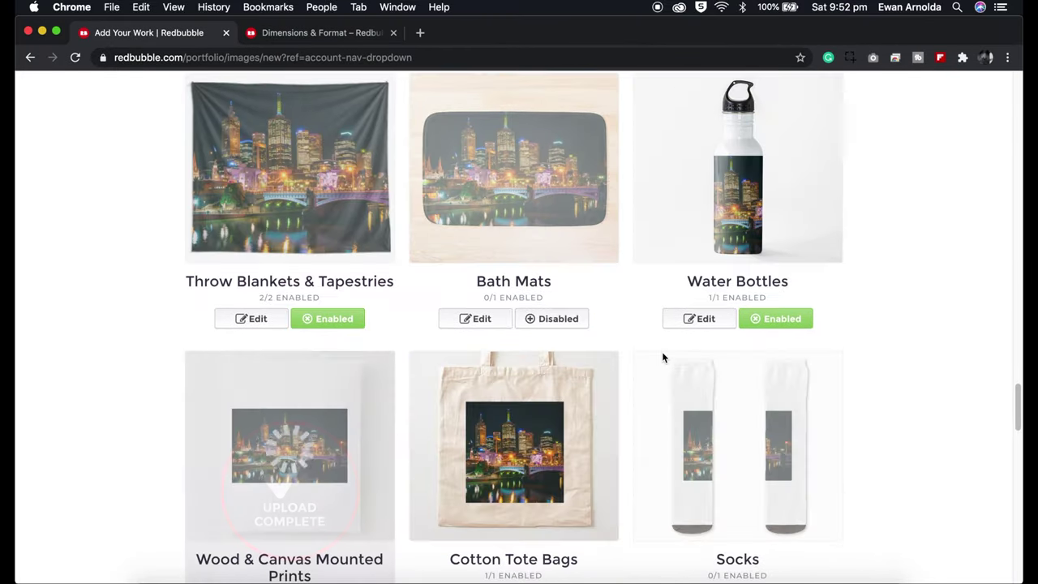
click(556, 325)
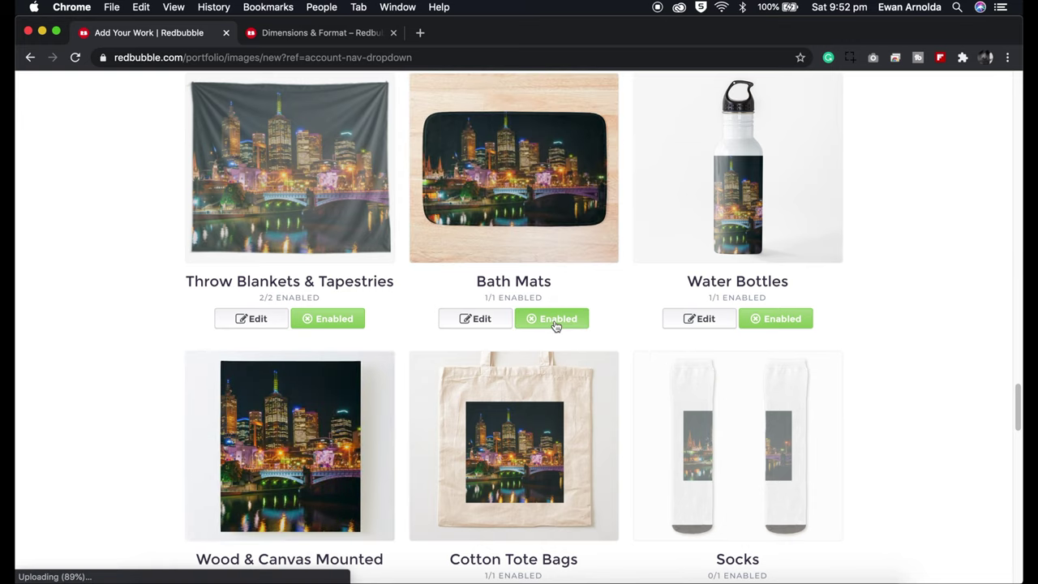
Look through the product list for upload progress and disabled products, and examine the Clocks design settings and PSD template link.
scroll(645, 328, down, 4)
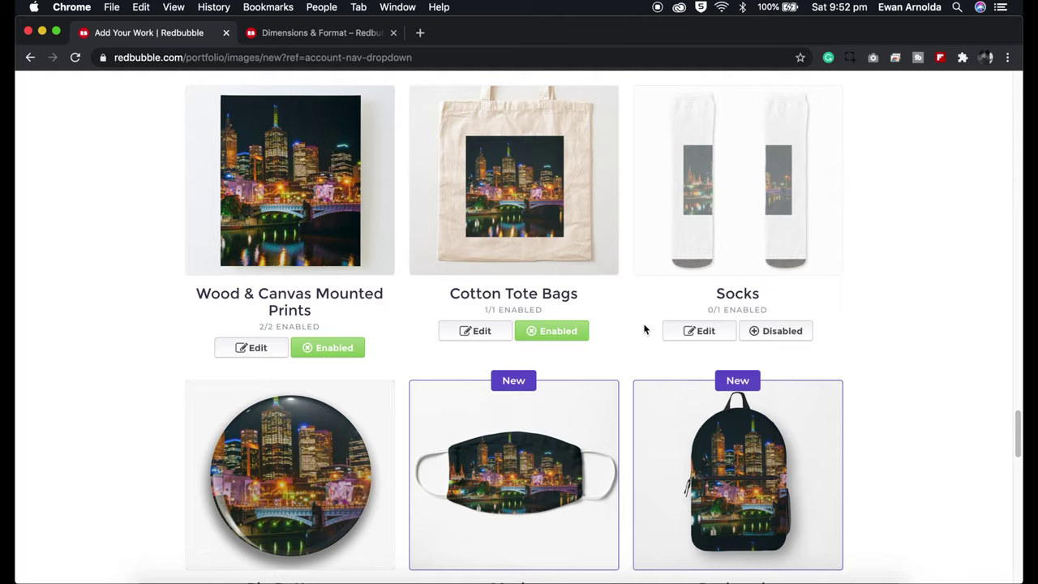
scroll(645, 328, down, 4)
scroll(644, 328, down, 2)
scroll(643, 326, up, 4)
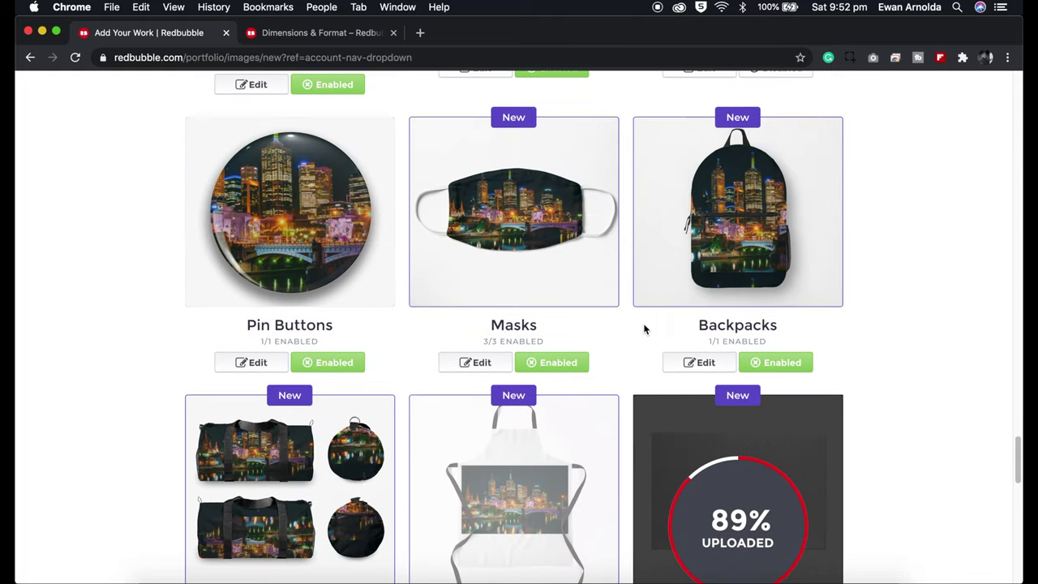
scroll(645, 329, up, 12)
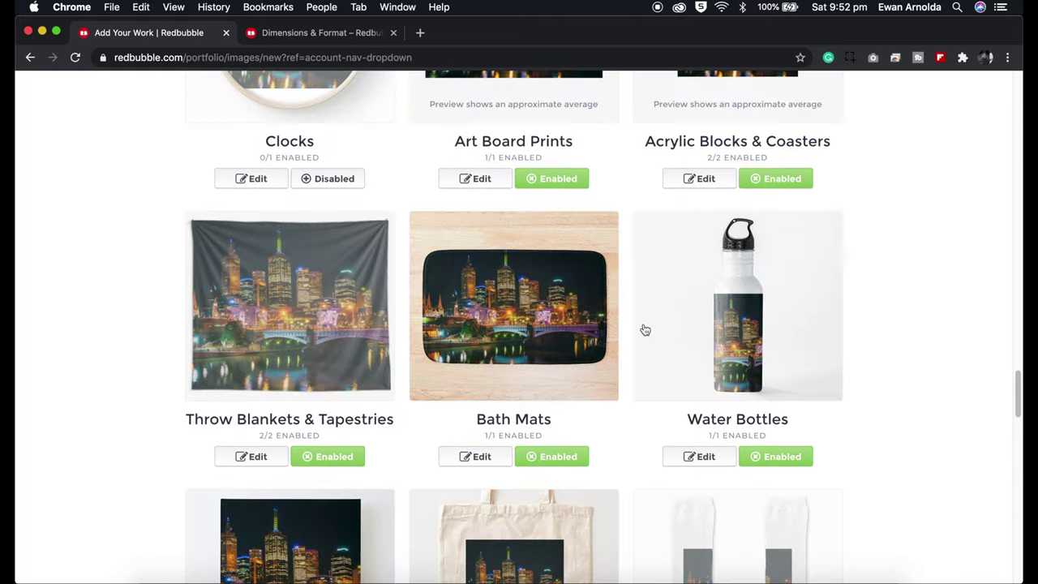
scroll(645, 328, up, 8)
scroll(645, 329, down, 10)
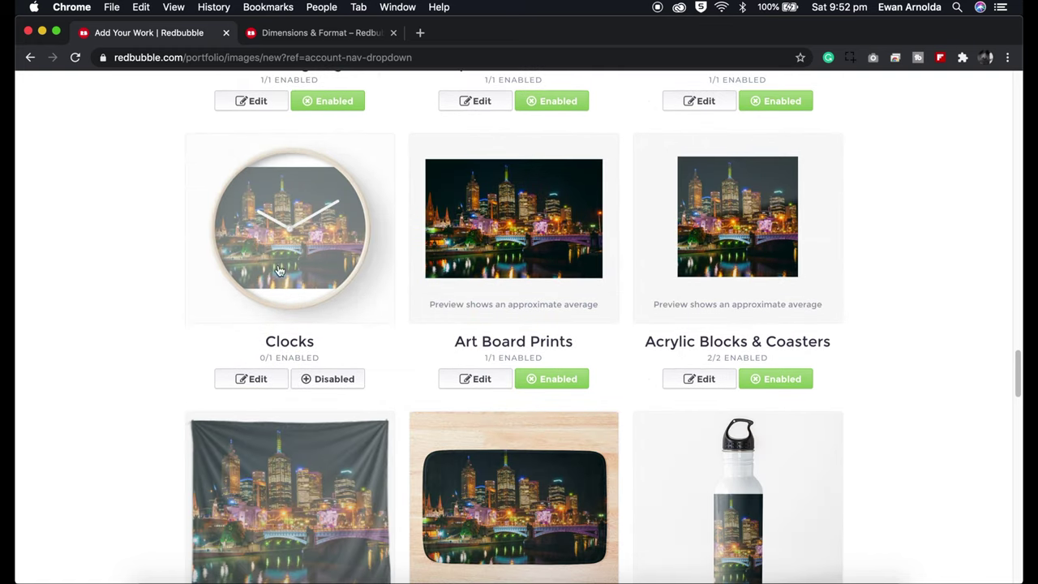
click(258, 380)
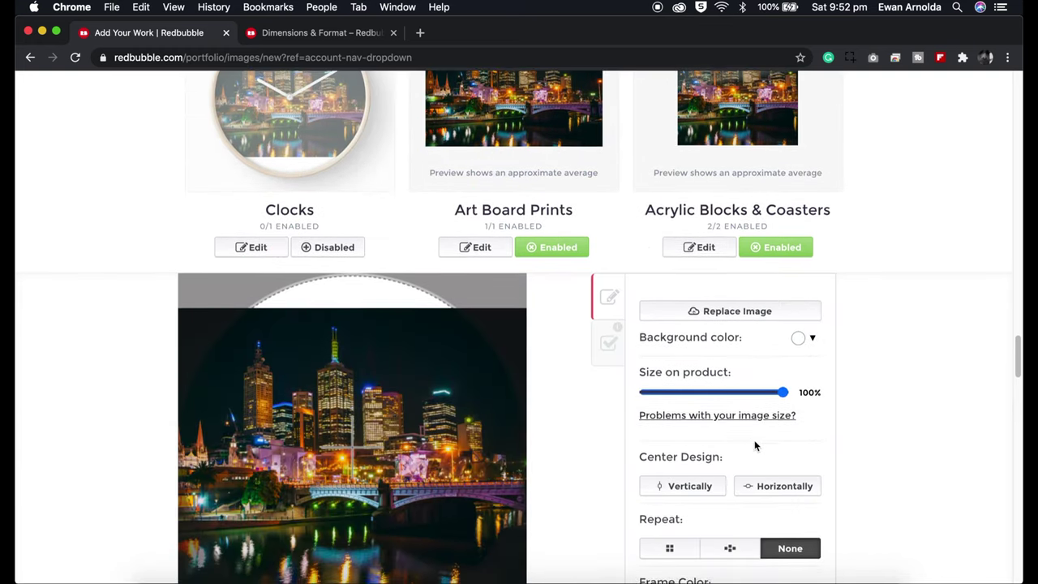
scroll(724, 442, down, 5)
scroll(724, 451, down, 4)
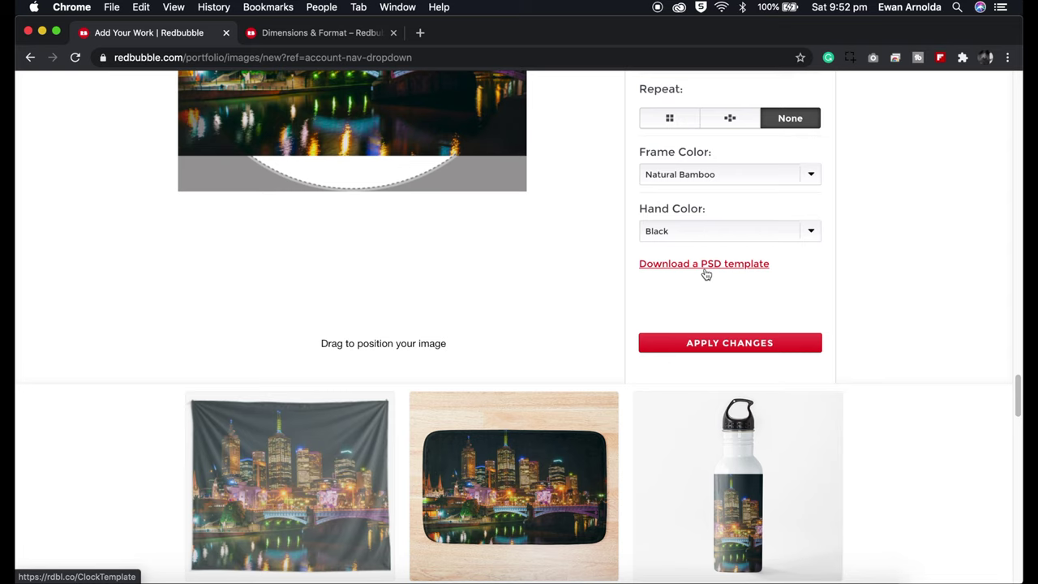
scroll(565, 342, up, 4)
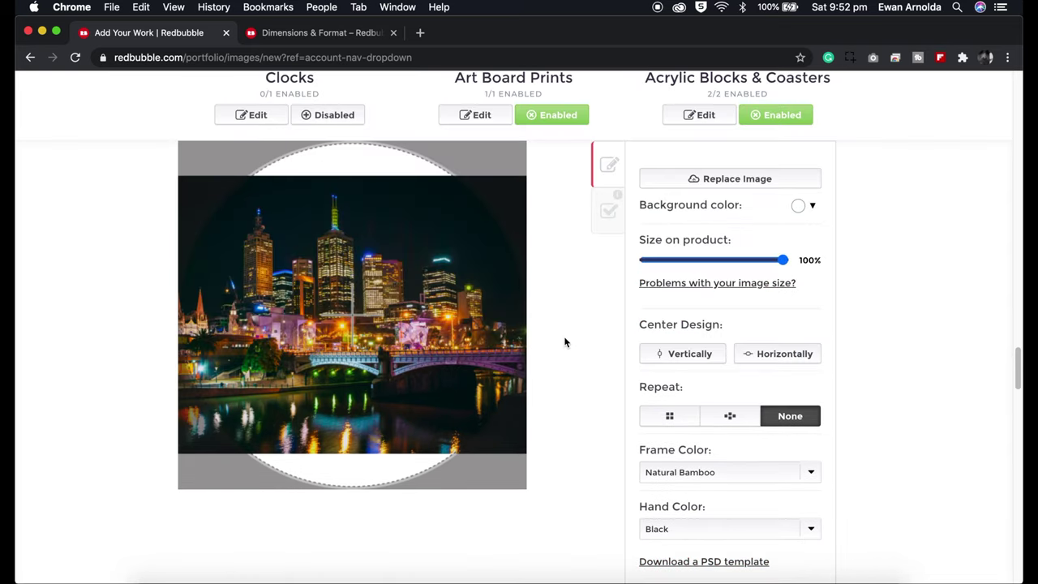
click(601, 383)
Set the work's media to Photography and add it to the FRESH NEW and Melbourne At Night collections.
scroll(598, 387, up, 10)
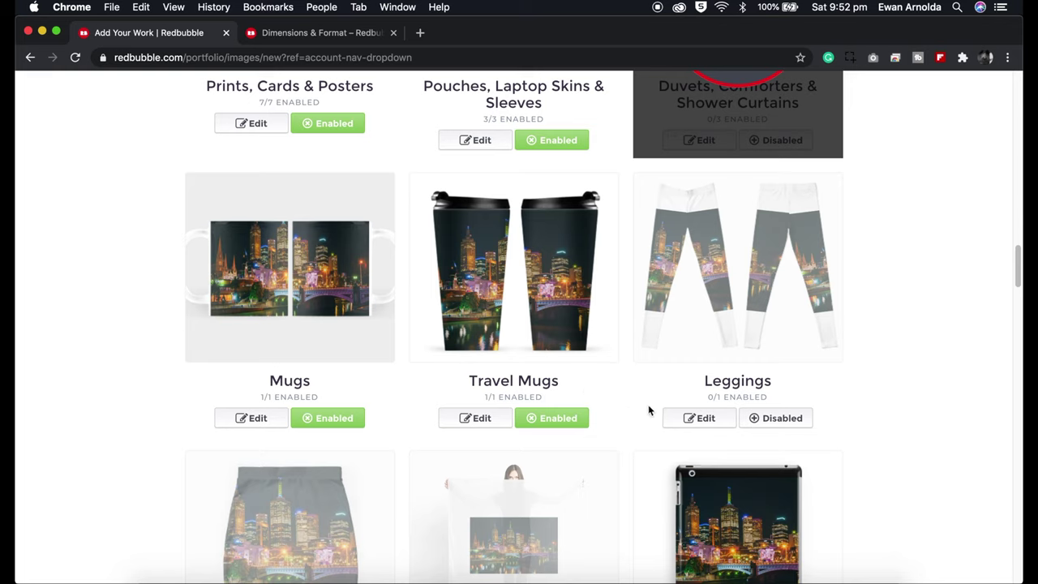
scroll(648, 411, up, 5)
scroll(648, 411, up, 4)
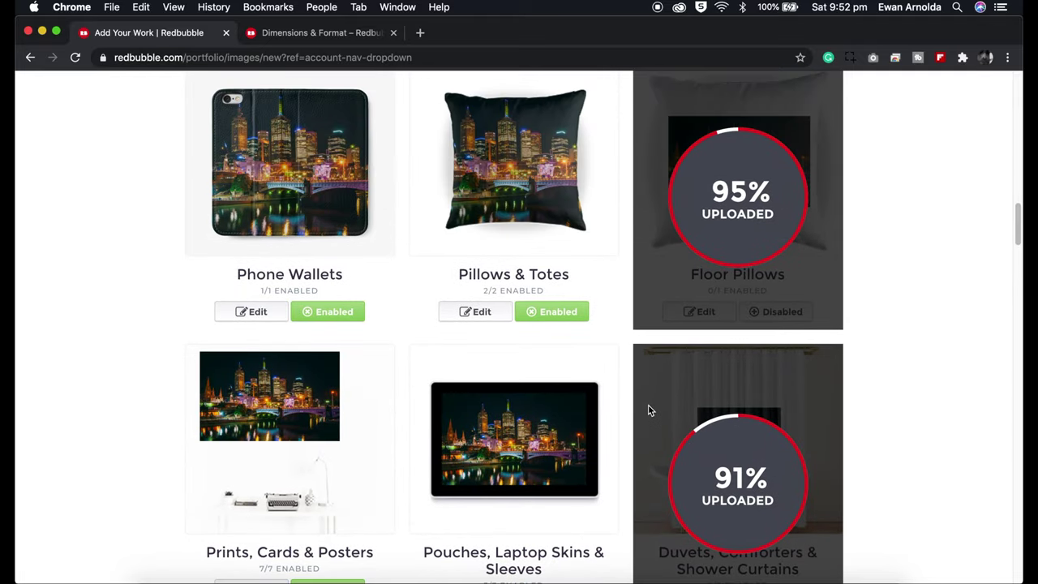
scroll(648, 407, up, 6)
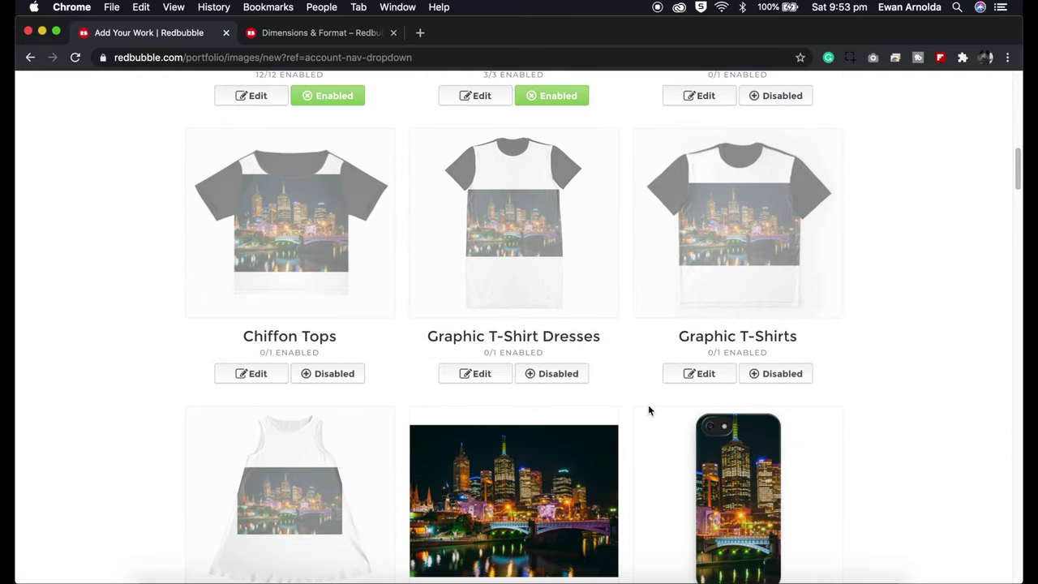
scroll(648, 408, down, 15)
scroll(648, 411, down, 20)
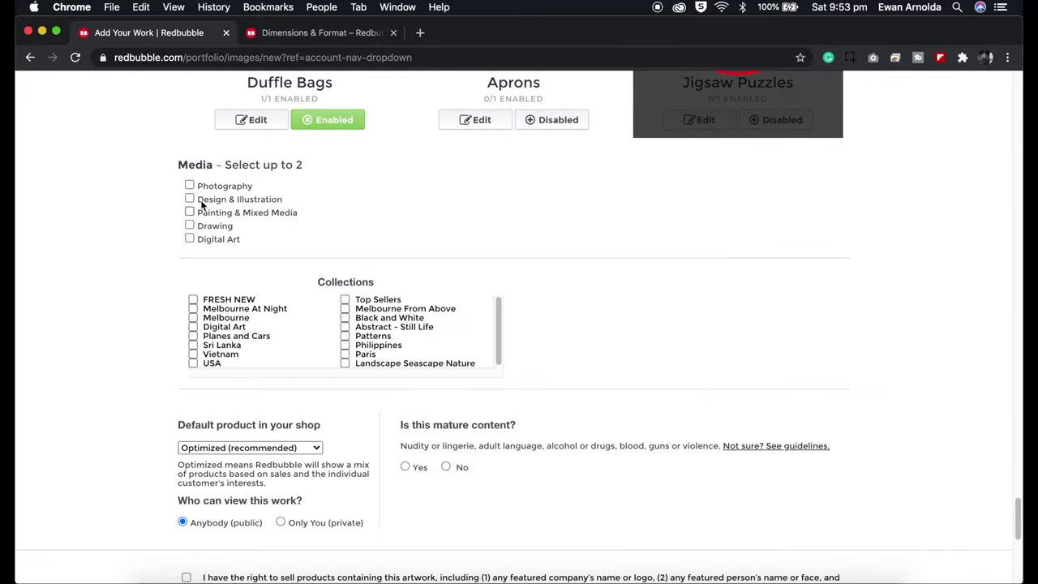
click(189, 186)
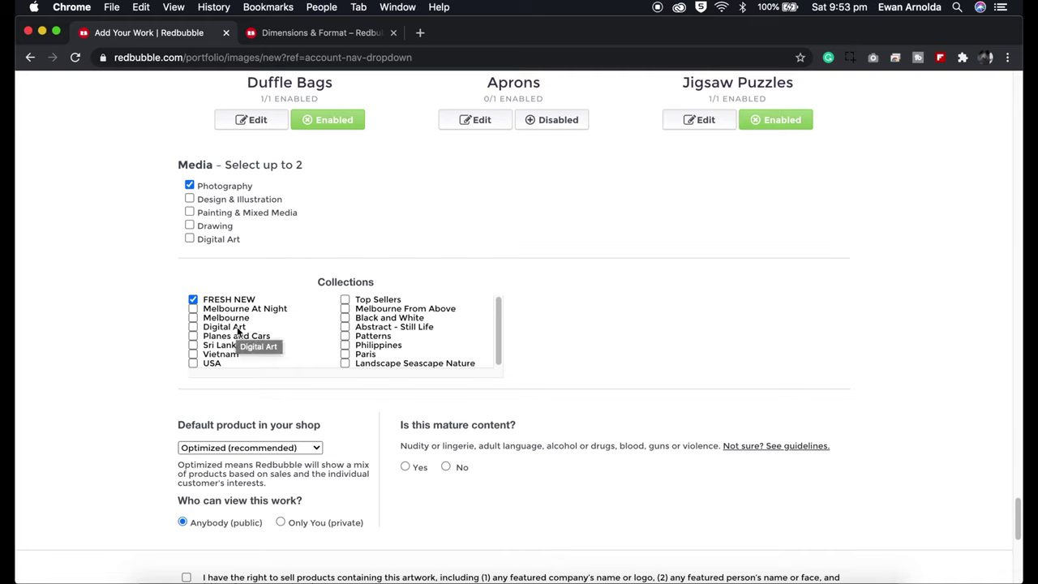
click(194, 309)
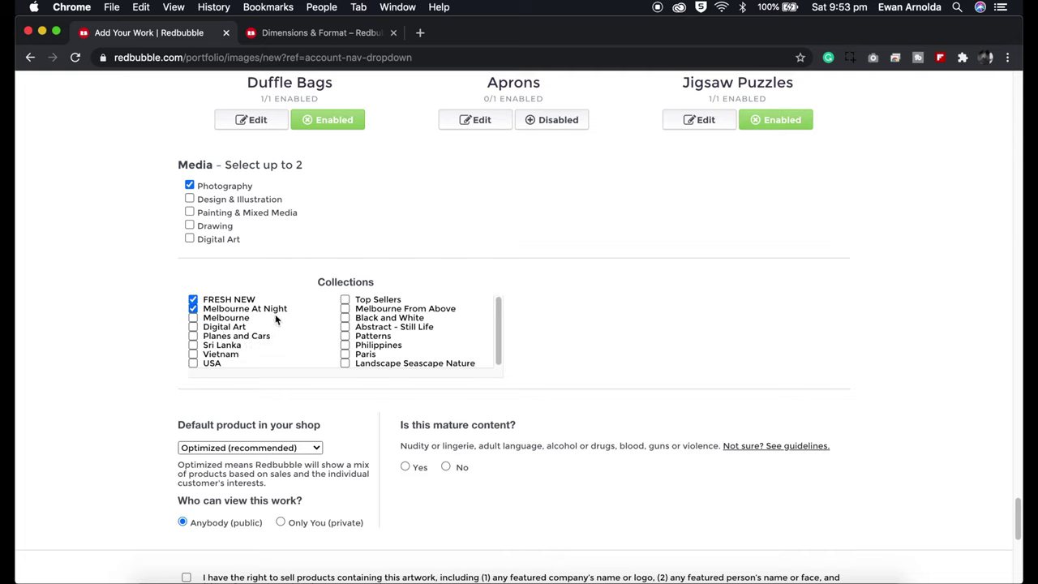
Set the default product in the shop to Metal Print.
click(242, 449)
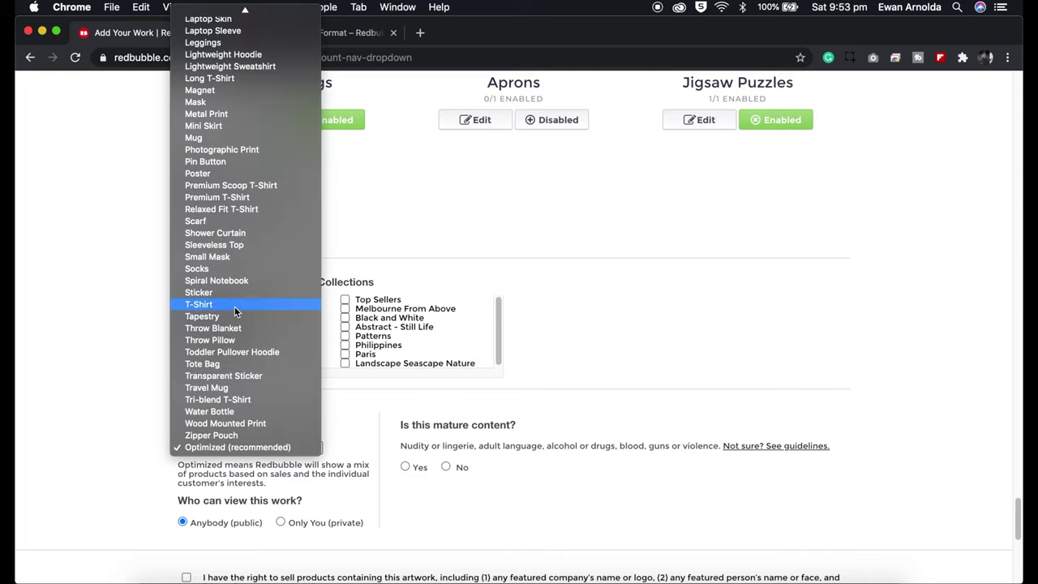
scroll(235, 308, up, 2)
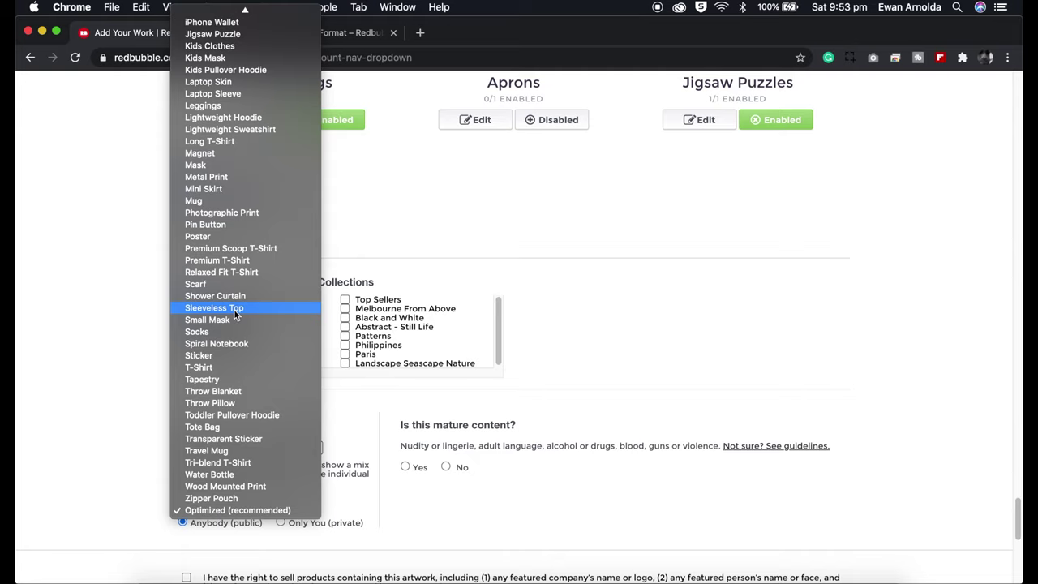
click(202, 178)
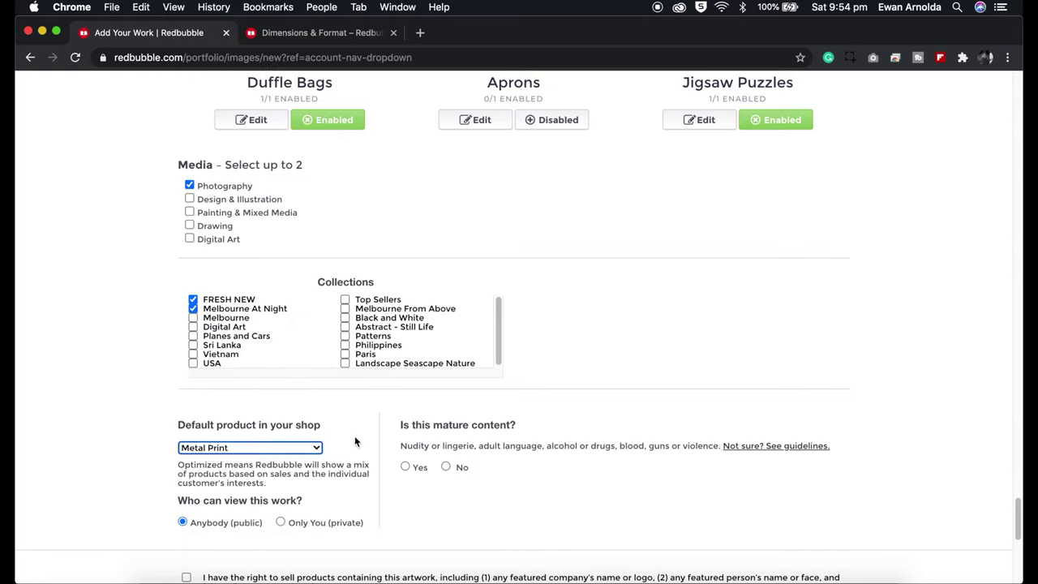
Mark the work as not mature content and confirm the right to sell products containing this artwork.
scroll(355, 441, down, 3)
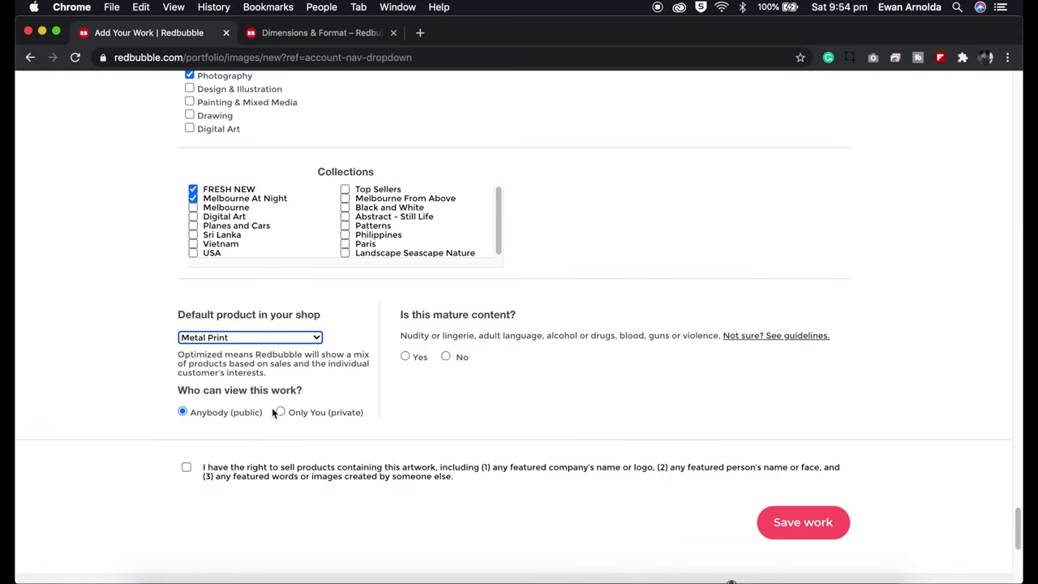
click(446, 357)
scroll(203, 486, up, 6)
scroll(203, 487, down, 6)
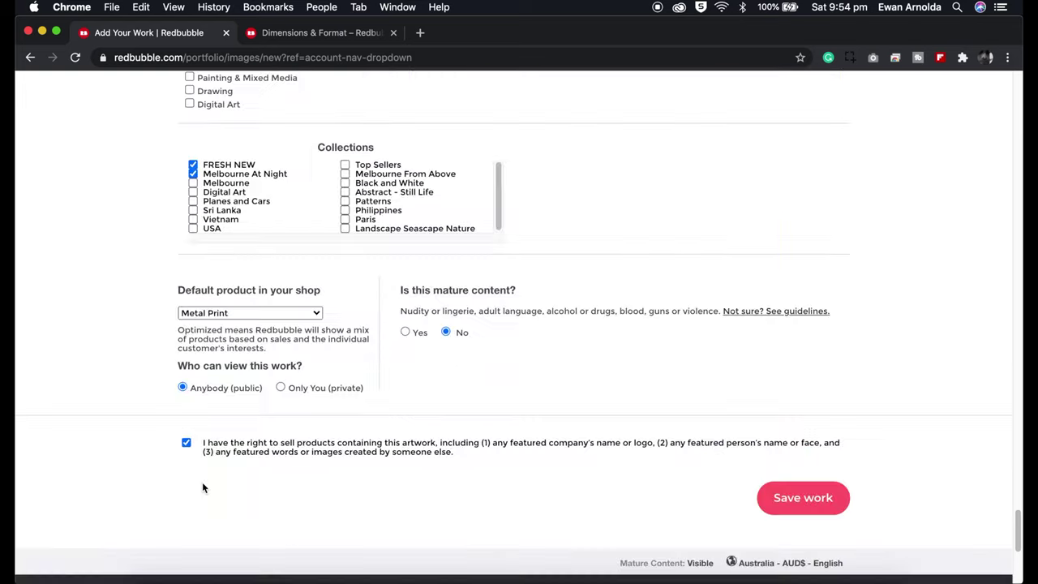
Go back to the Clocks product and close its design settings.
scroll(334, 489, up, 10)
scroll(500, 500, up, 5)
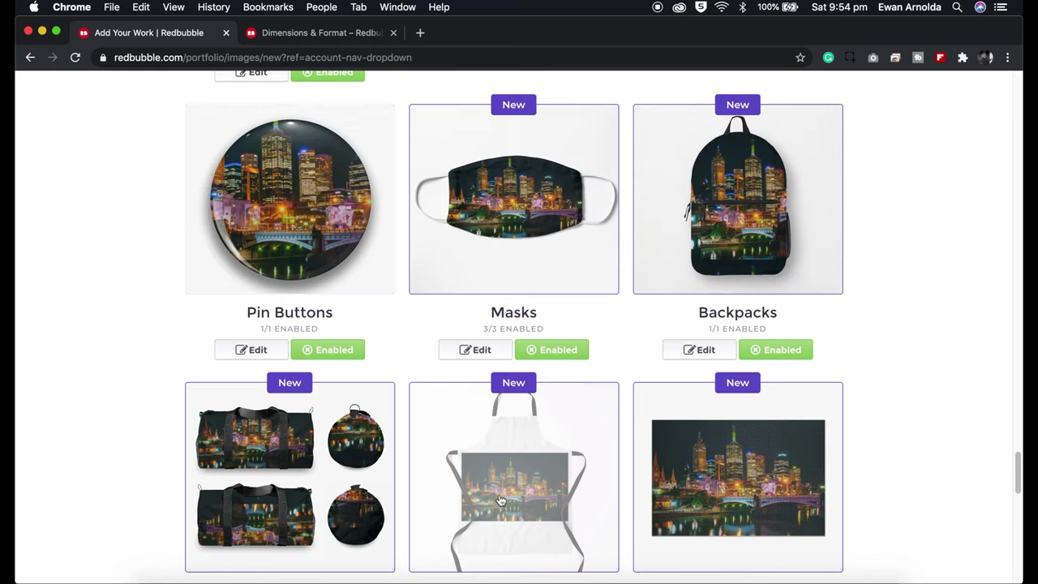
scroll(500, 500, up, 15)
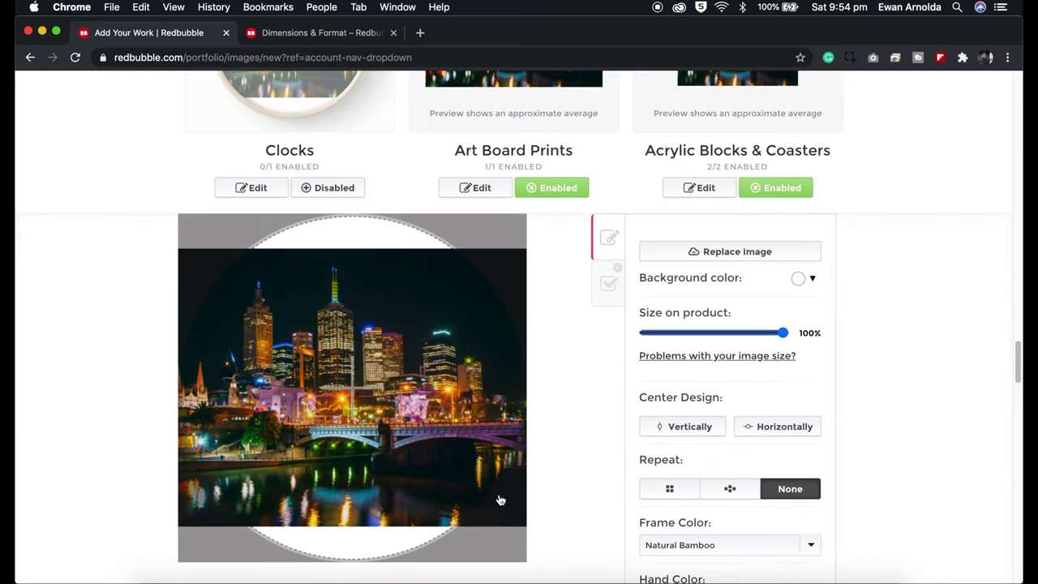
click(247, 187)
Enable the Leggings product to preview the image on it, and switch it off again.
scroll(604, 460, up, 10)
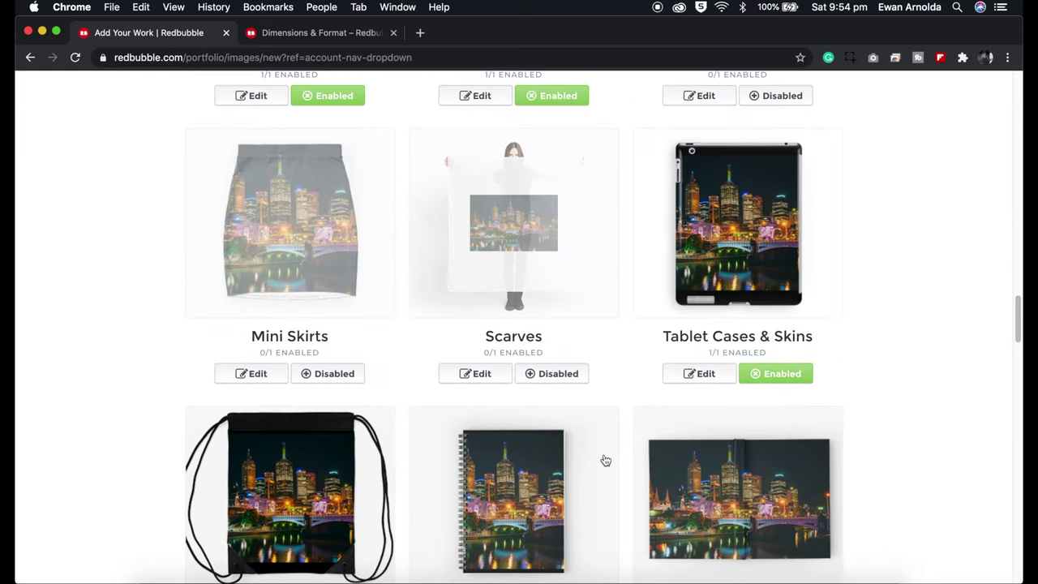
scroll(604, 459, up, 4)
scroll(604, 460, up, 5)
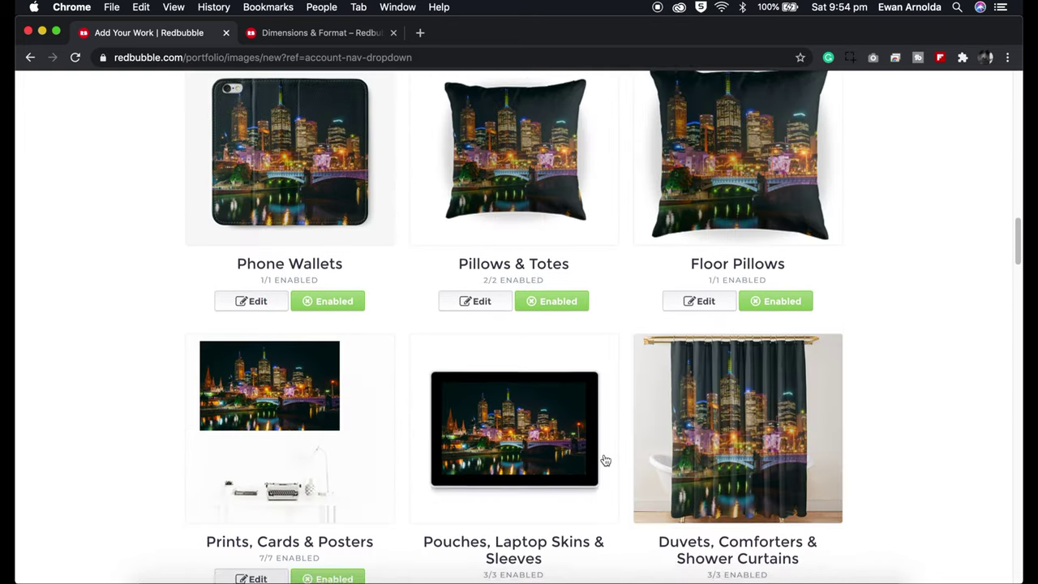
scroll(604, 460, down, 5)
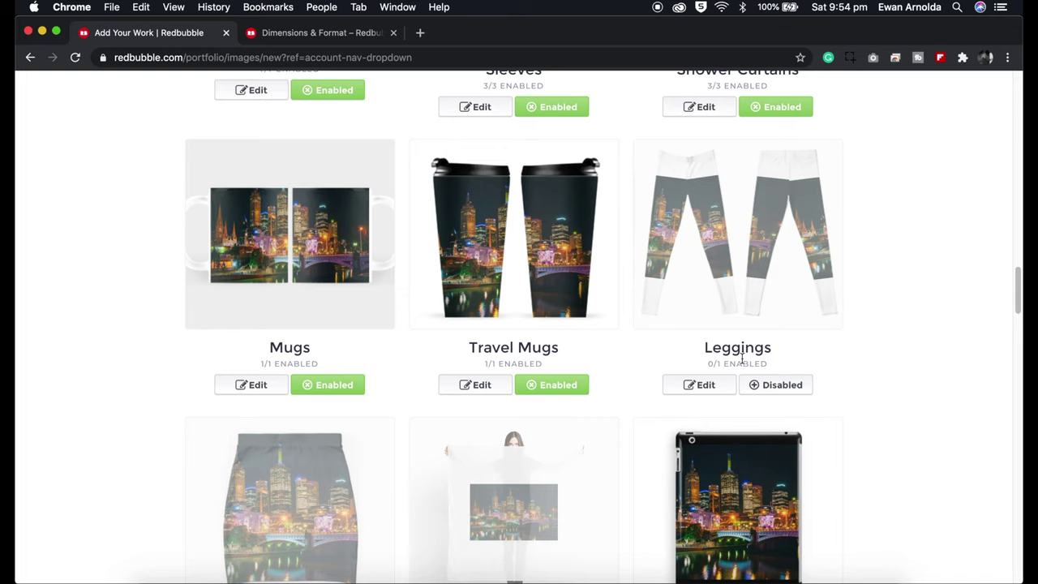
click(785, 387)
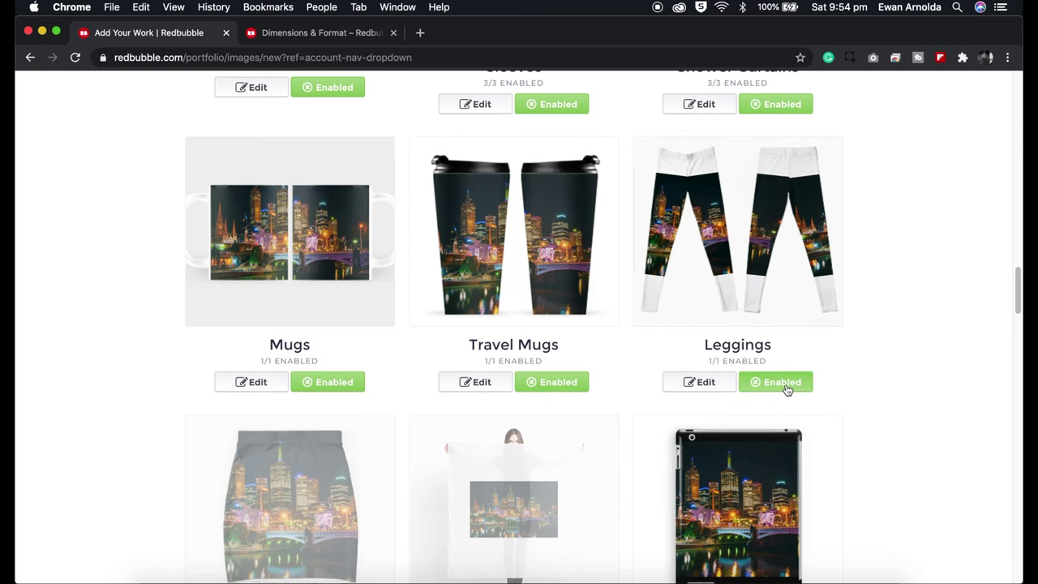
click(785, 388)
Open the Water Bottles design settings and shift the image slightly sideways on the product.
scroll(633, 437, down, 12)
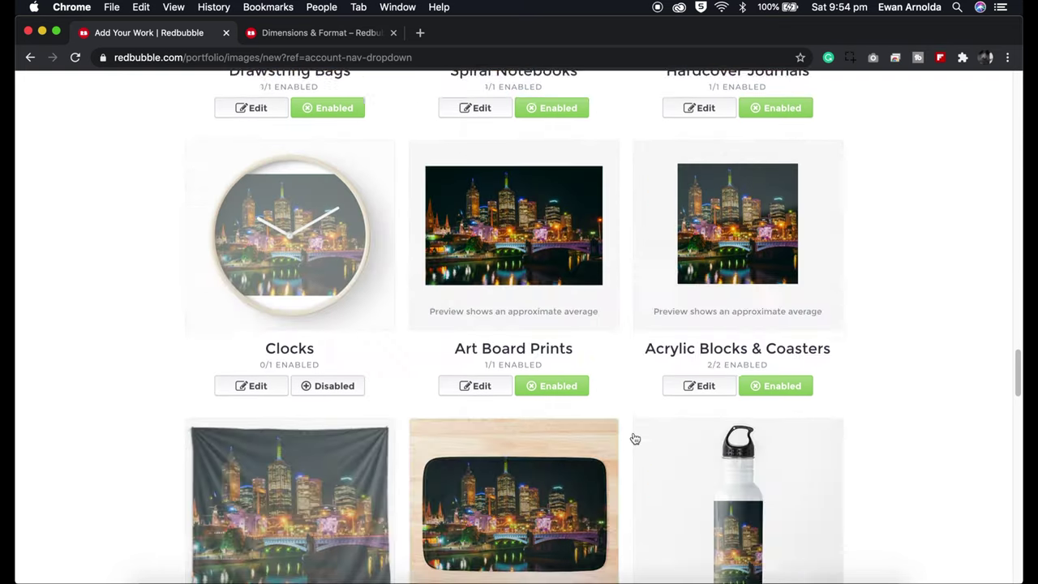
scroll(635, 438, down, 6)
scroll(653, 394, up, 7)
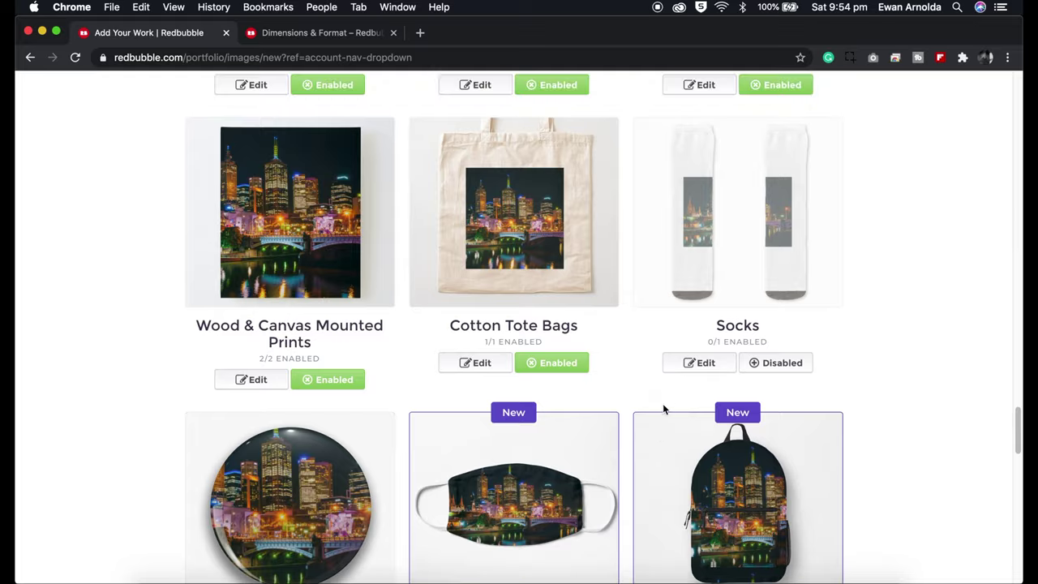
scroll(662, 408, down, 3)
click(707, 454)
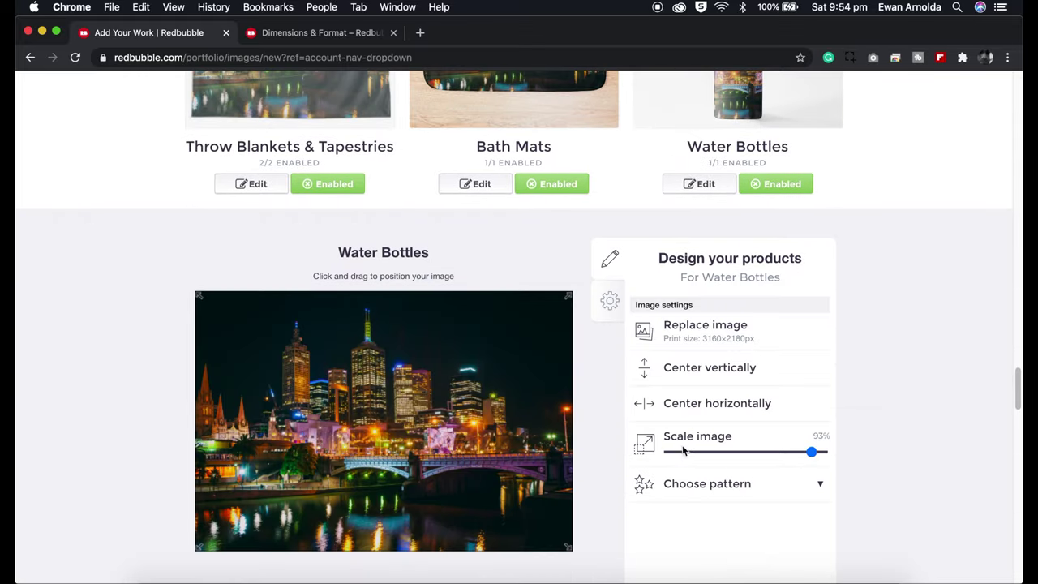
mouse_move(395, 406)
mouse_down()
mouse_move(378, 405)
mouse_move(394, 406)
mouse_up()
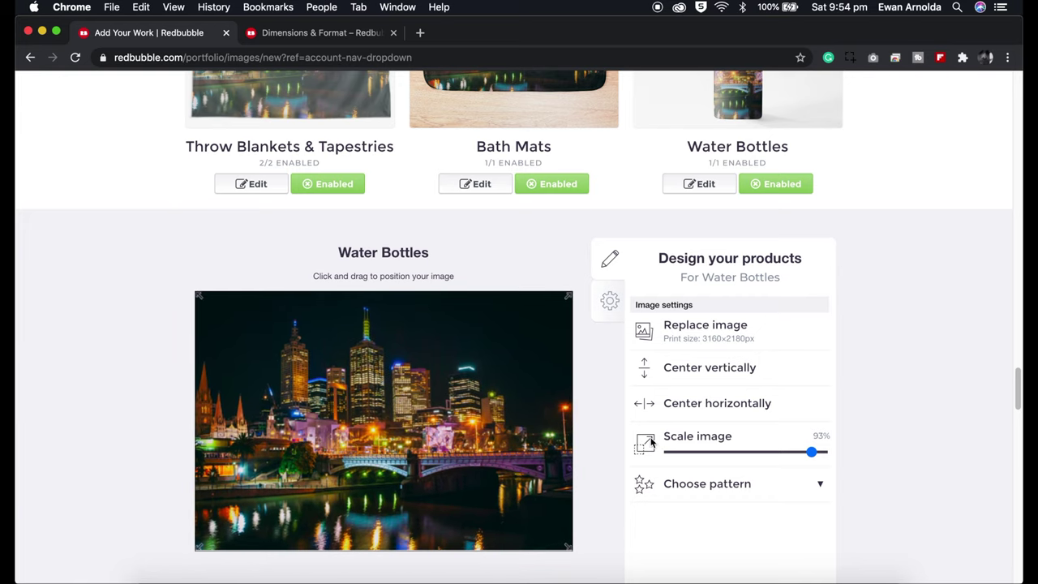
mouse_move(811, 452)
mouse_down()
mouse_move(765, 456)
mouse_move(811, 451)
mouse_up()
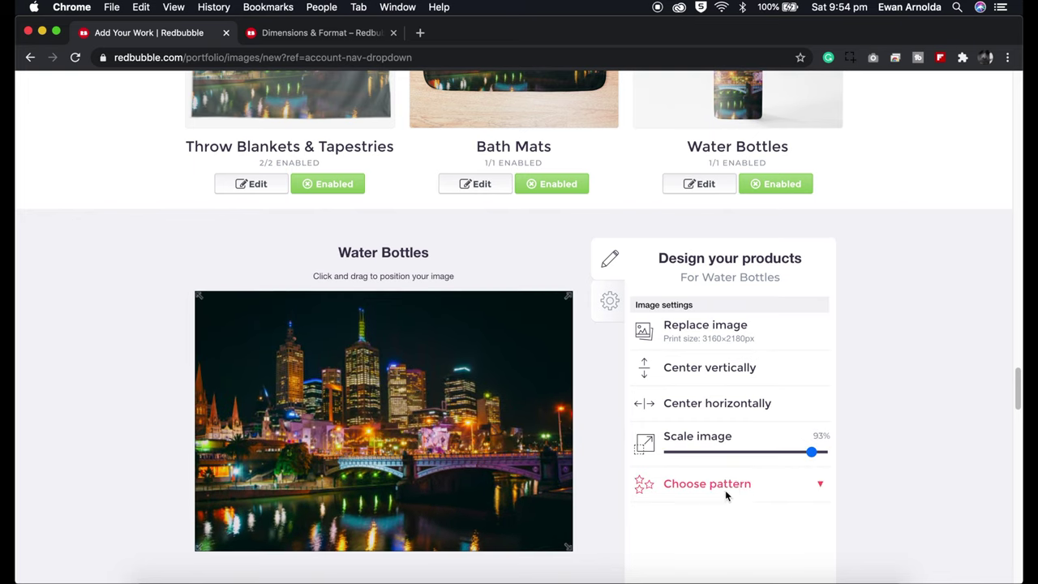
Show the pattern choices for Water Bottles and close its design settings without applying changes.
click(725, 490)
scroll(886, 381, down, 4)
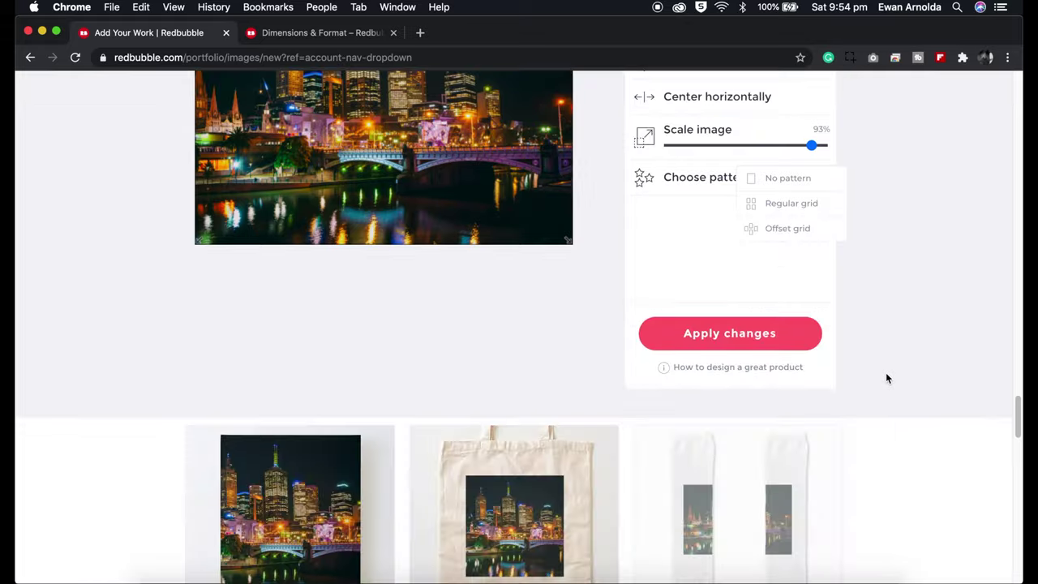
scroll(884, 375, up, 8)
scroll(736, 443, down, 1)
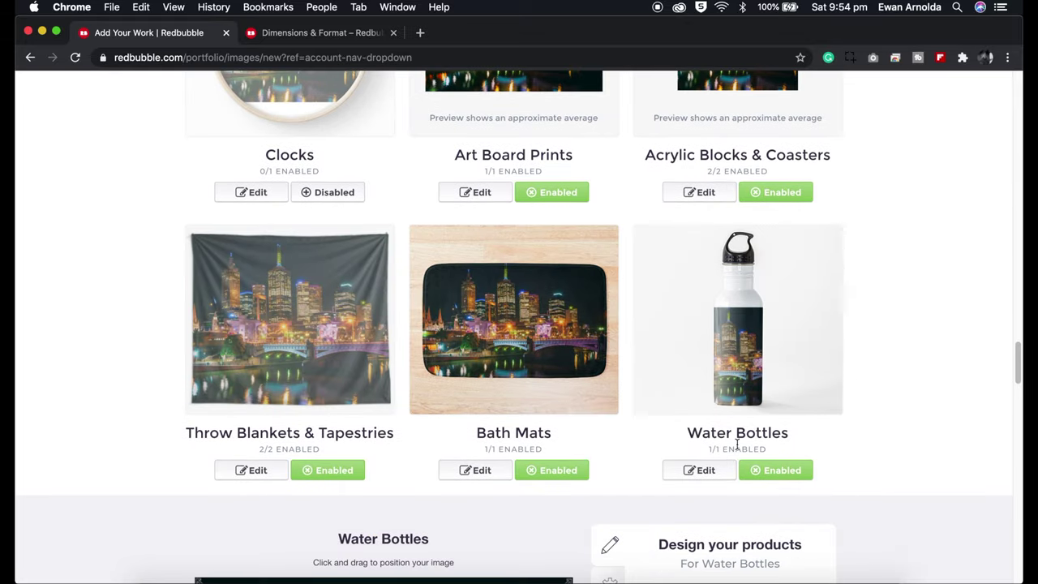
click(698, 470)
Save the work with the finished product, collection, default product and rights settings.
scroll(632, 463, down, 6)
scroll(634, 468, down, 8)
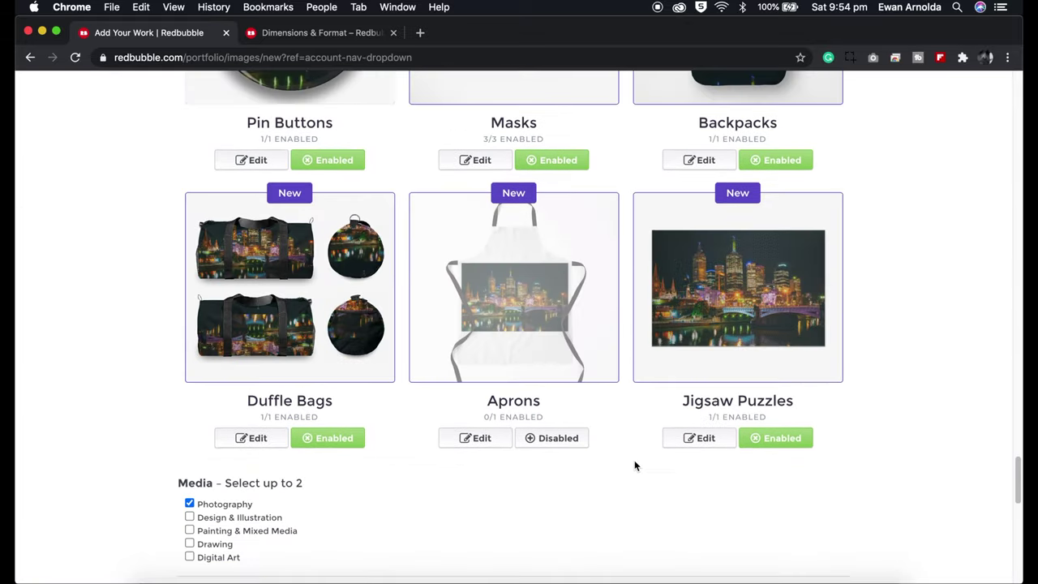
scroll(634, 458, down, 2)
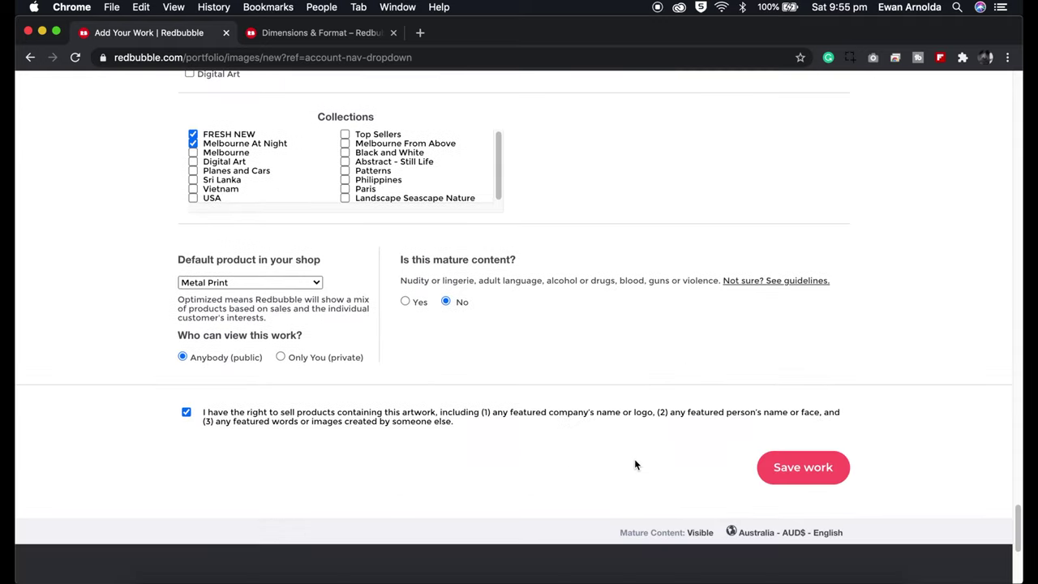
click(800, 470)
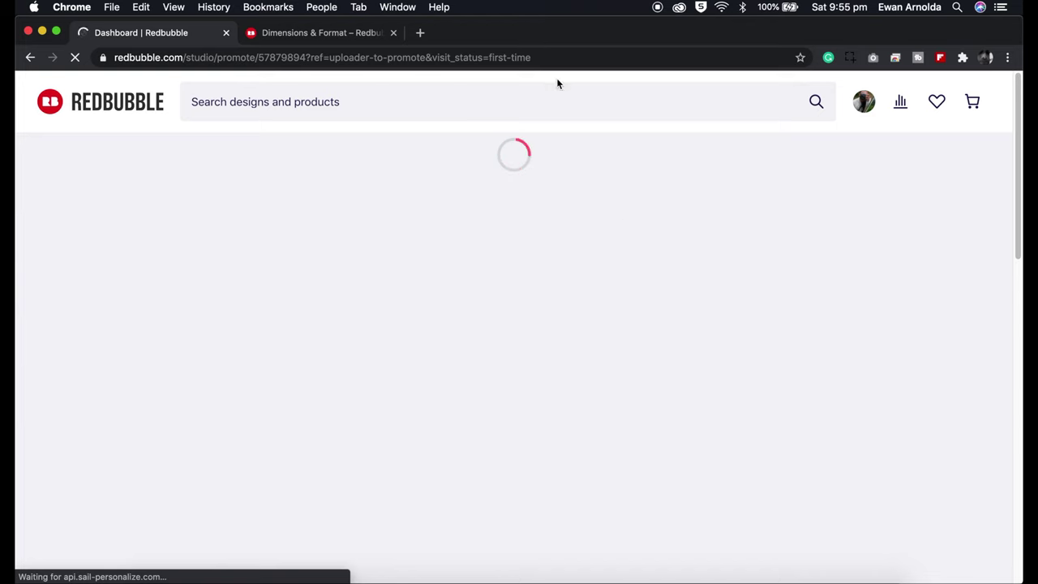
Look through the product previews of the uploaded artwork on the Promote page.
scroll(621, 235, down, 5)
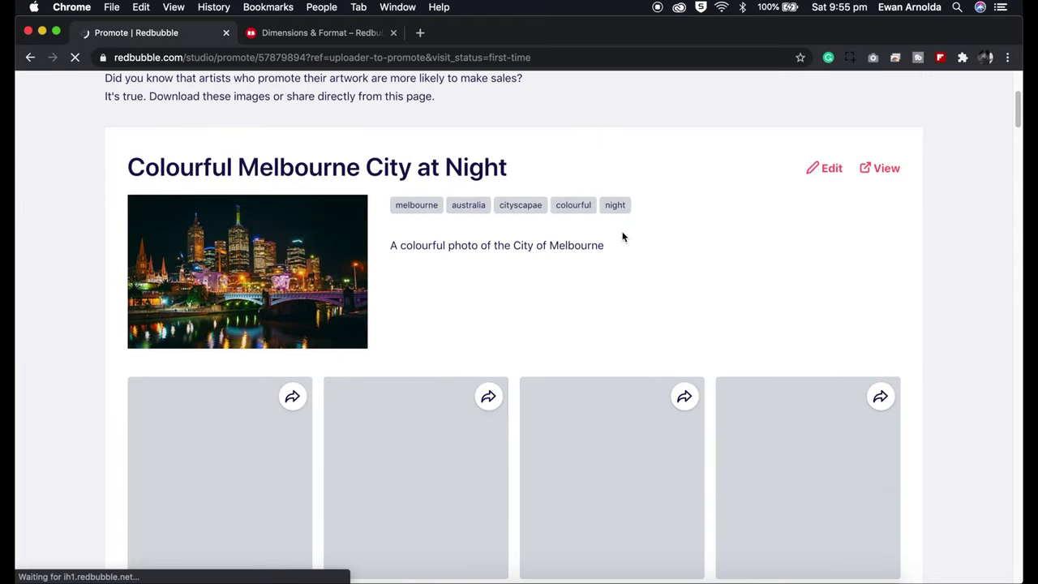
scroll(622, 236, down, 8)
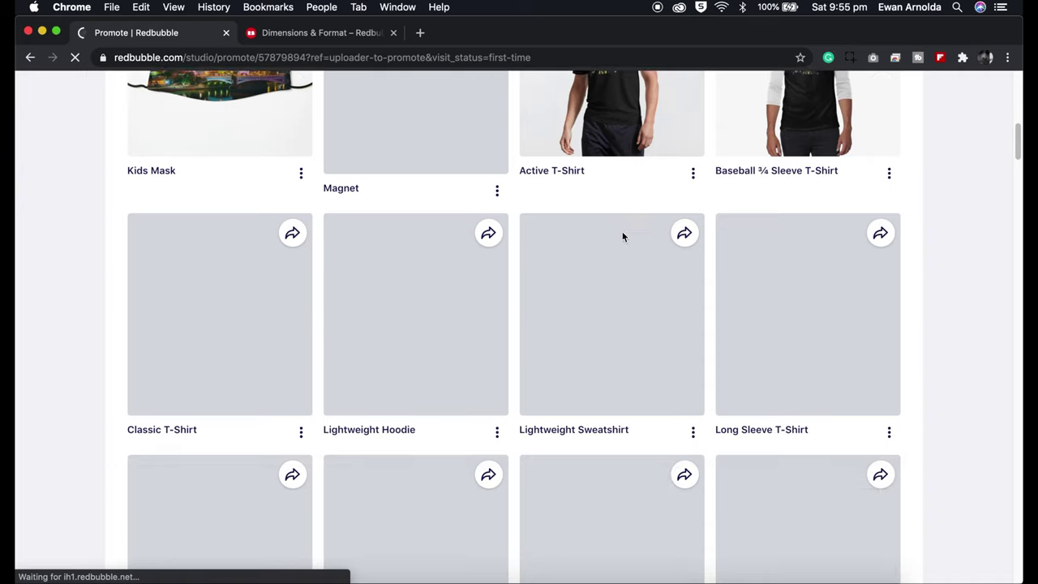
scroll(621, 235, down, 3)
scroll(621, 237, down, 8)
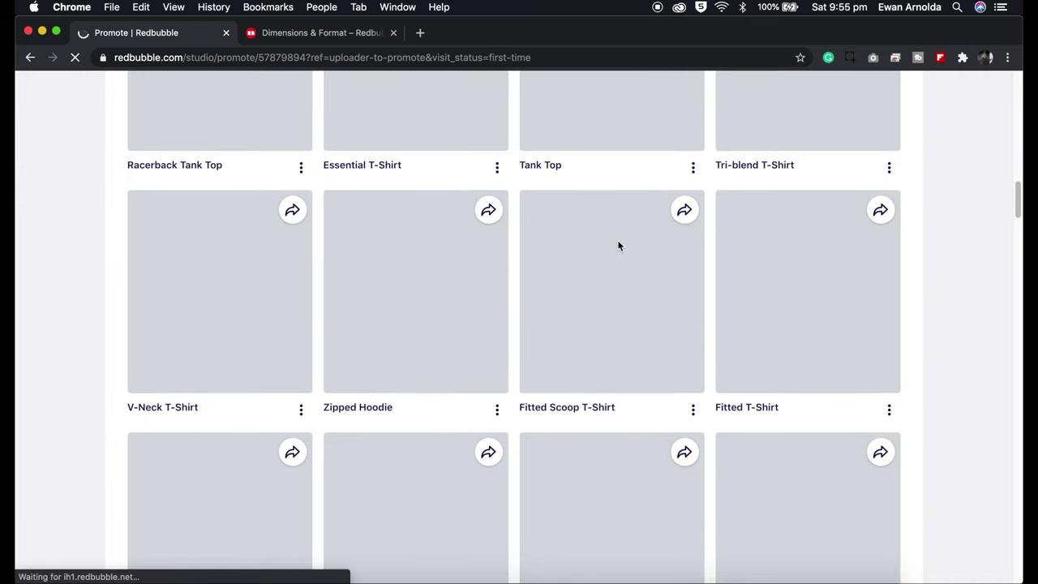
scroll(618, 246, down, 10)
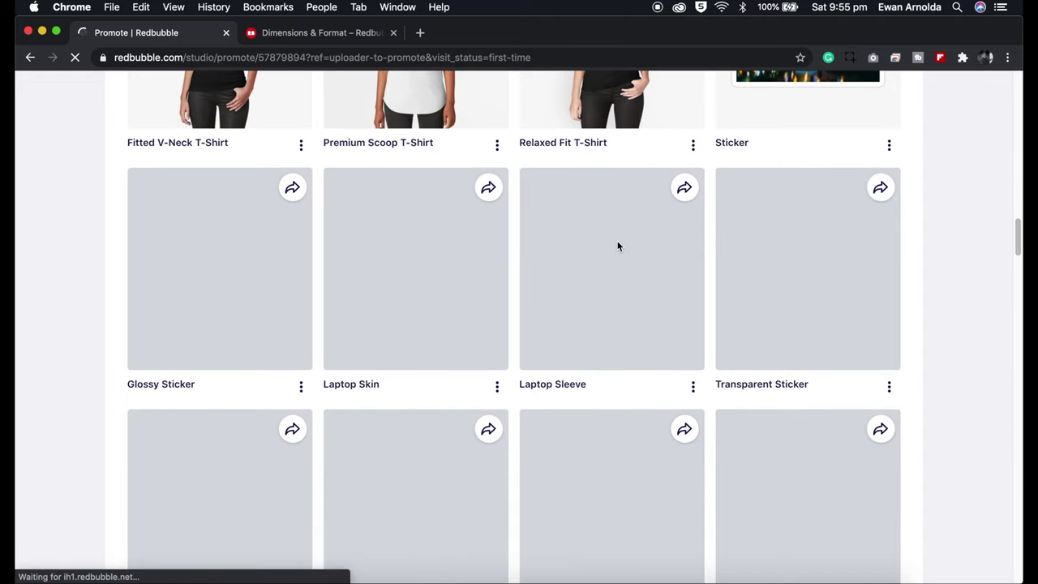
scroll(617, 246, down, 10)
scroll(617, 246, up, 11)
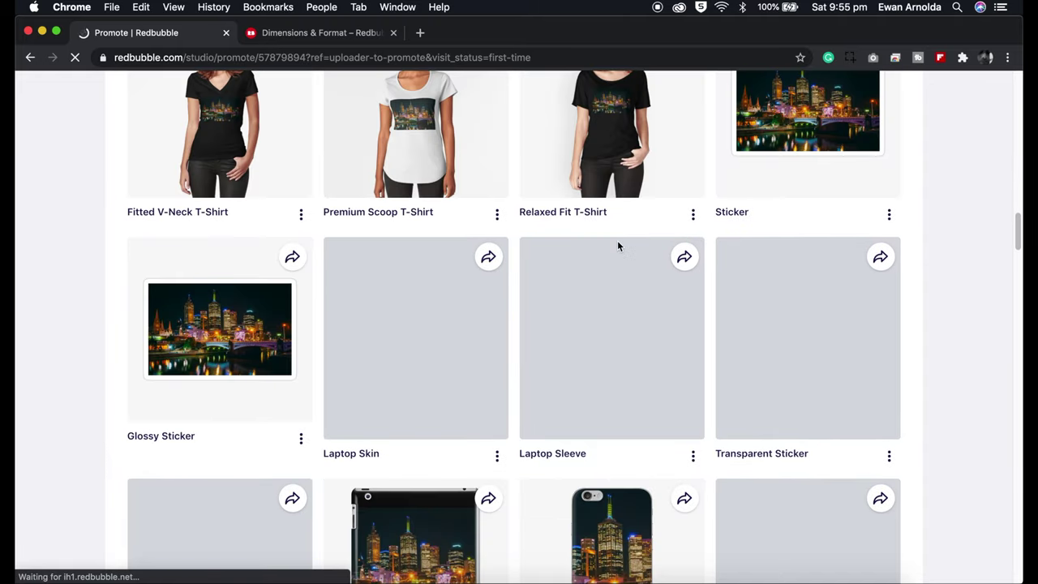
scroll(617, 246, up, 2)
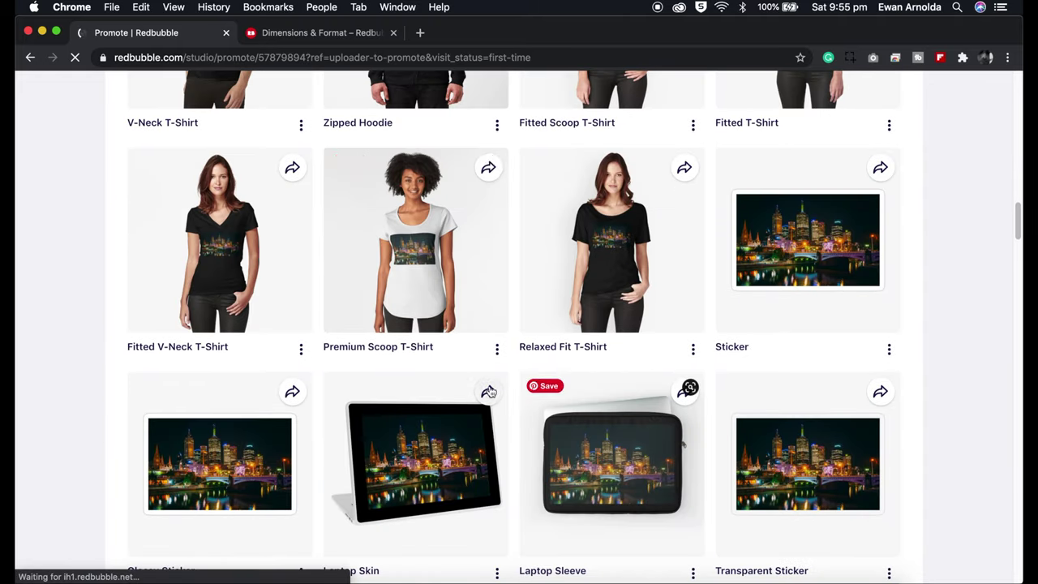
Open the downloadable images for the iPhone Snap Case, look through them, and close the image window.
scroll(492, 390, down, 6)
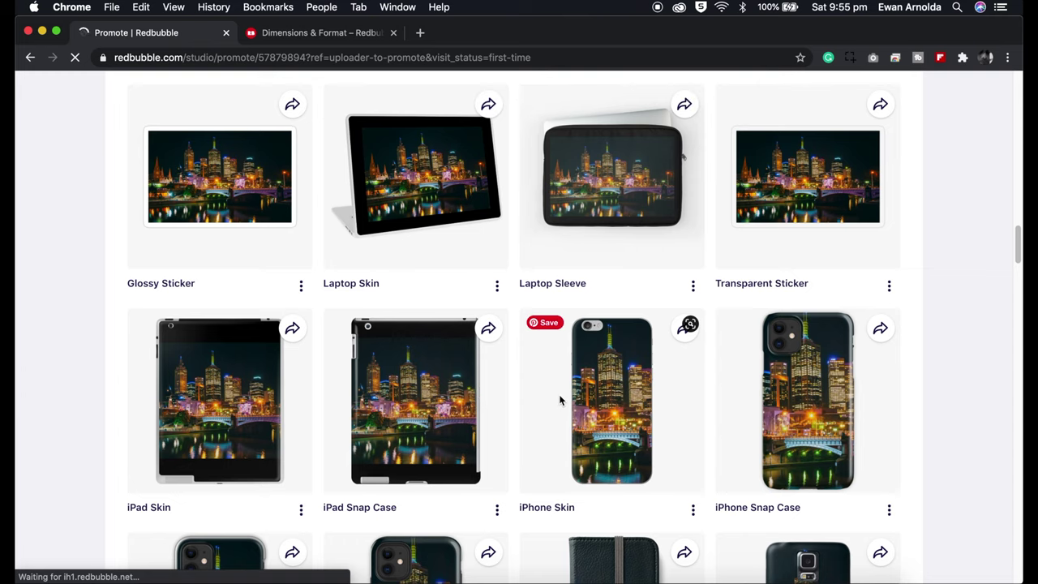
scroll(560, 400, down, 3)
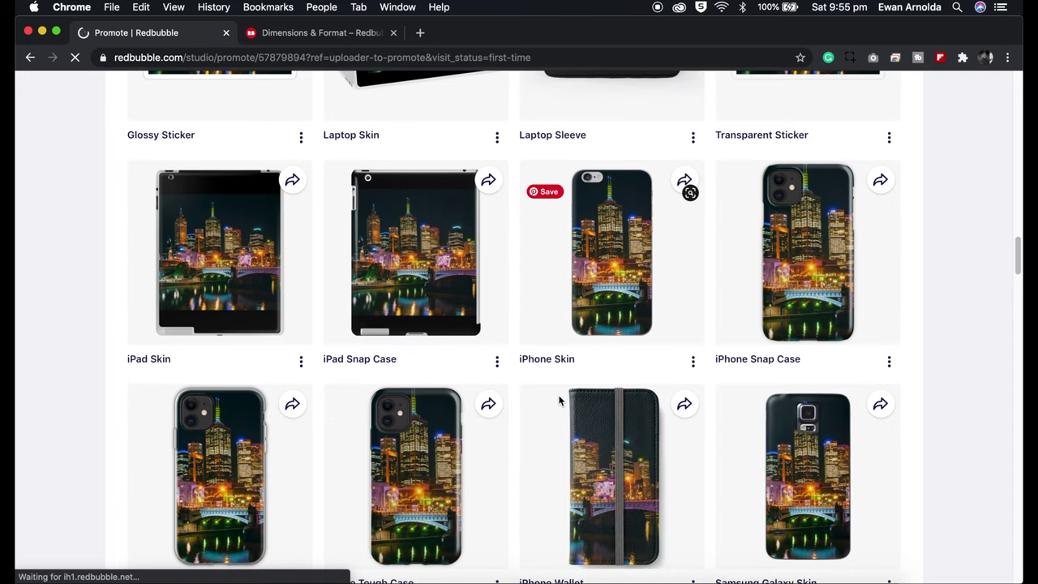
click(888, 362)
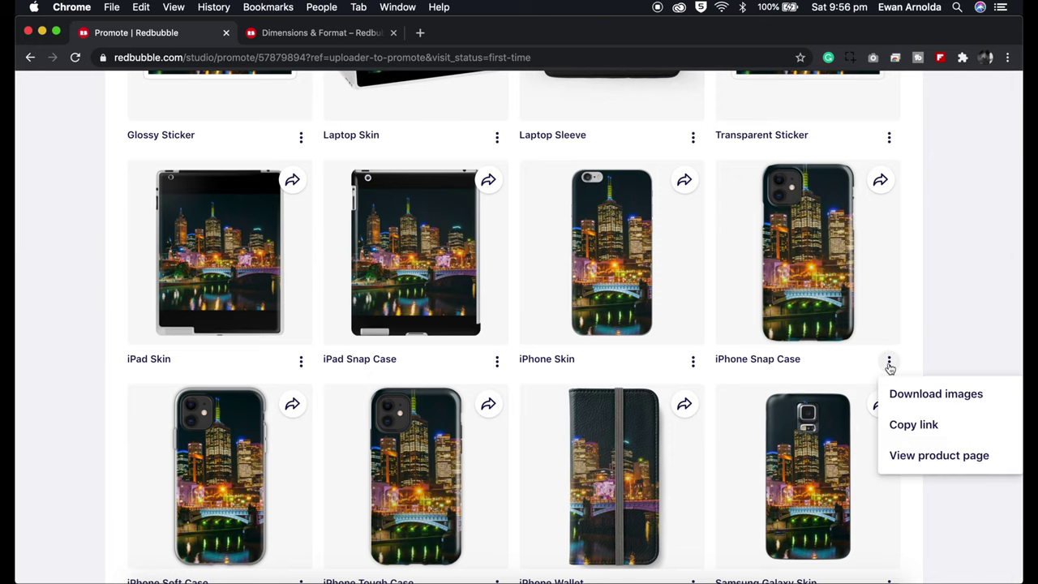
click(920, 397)
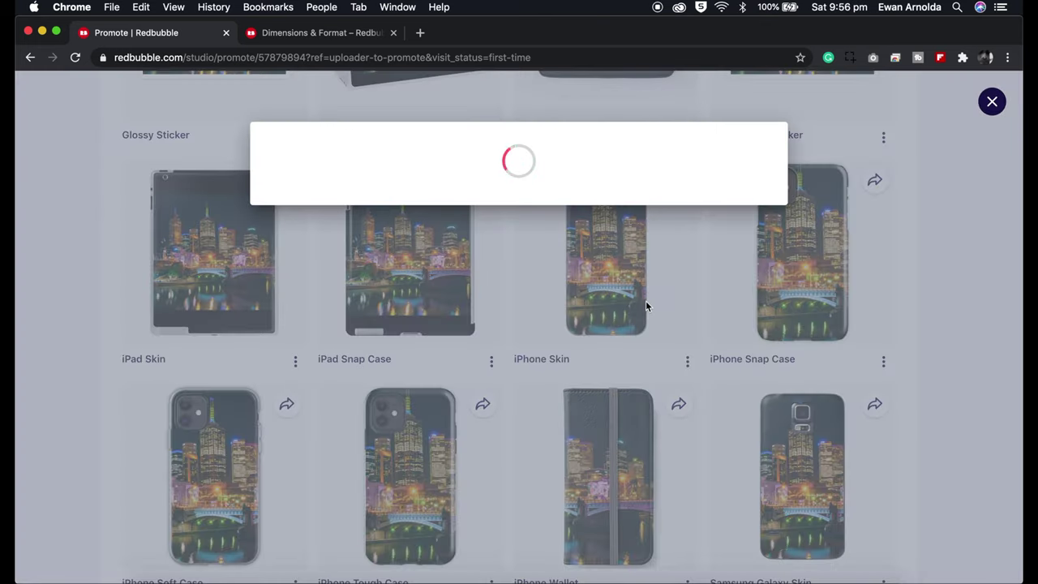
scroll(496, 300, down, 5)
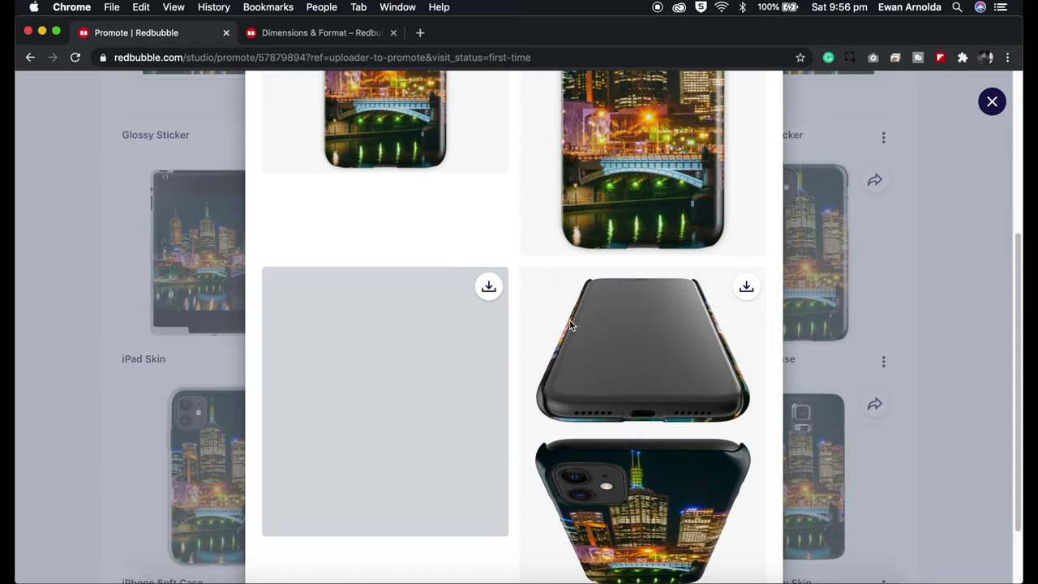
scroll(503, 322, up, 5)
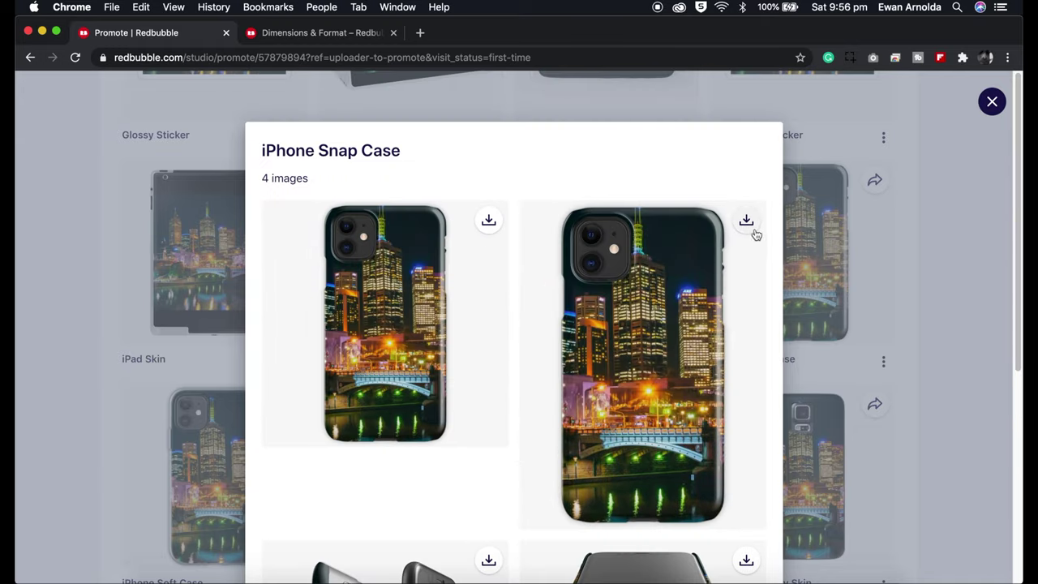
click(919, 266)
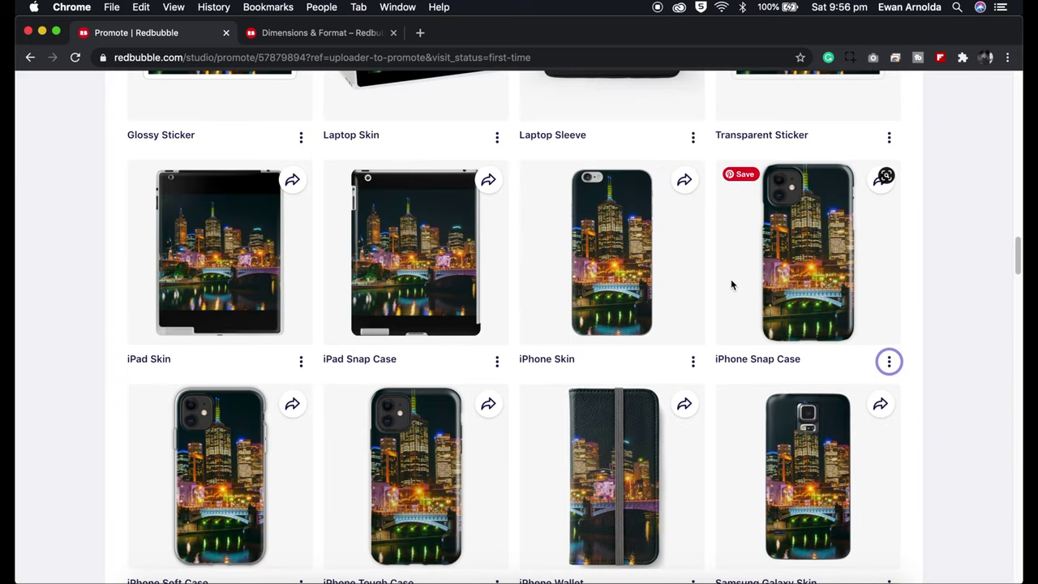
Go back to the artwork's title, tags and description on the Promote page.
scroll(699, 302, up, 10)
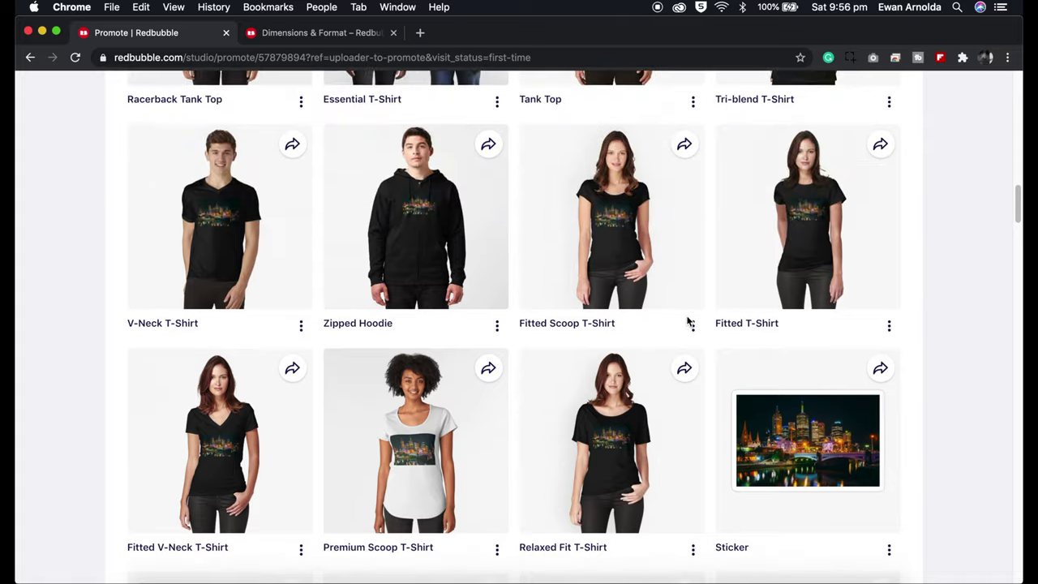
scroll(687, 320, up, 10)
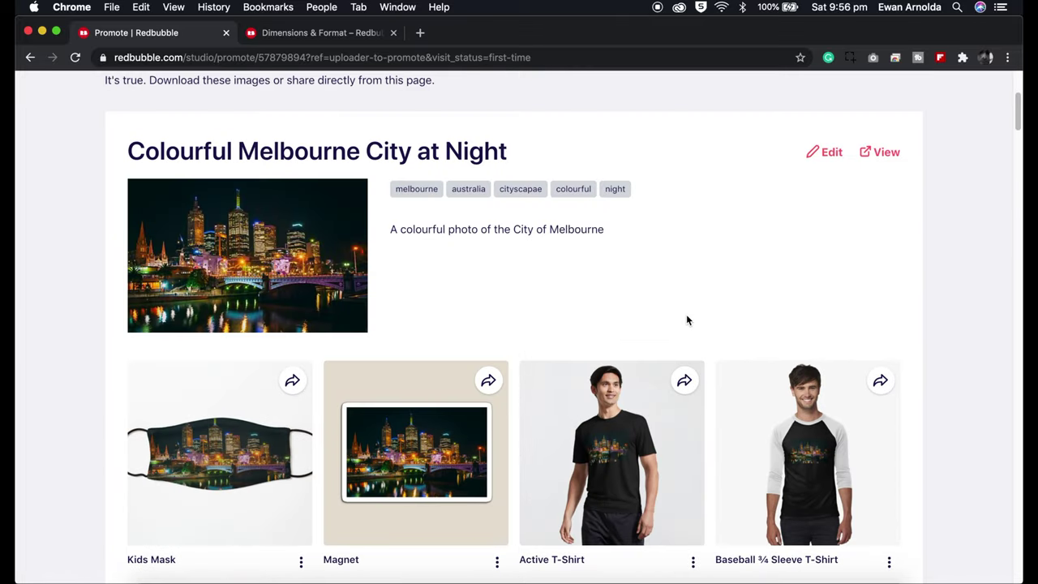
scroll(686, 320, down, 3)
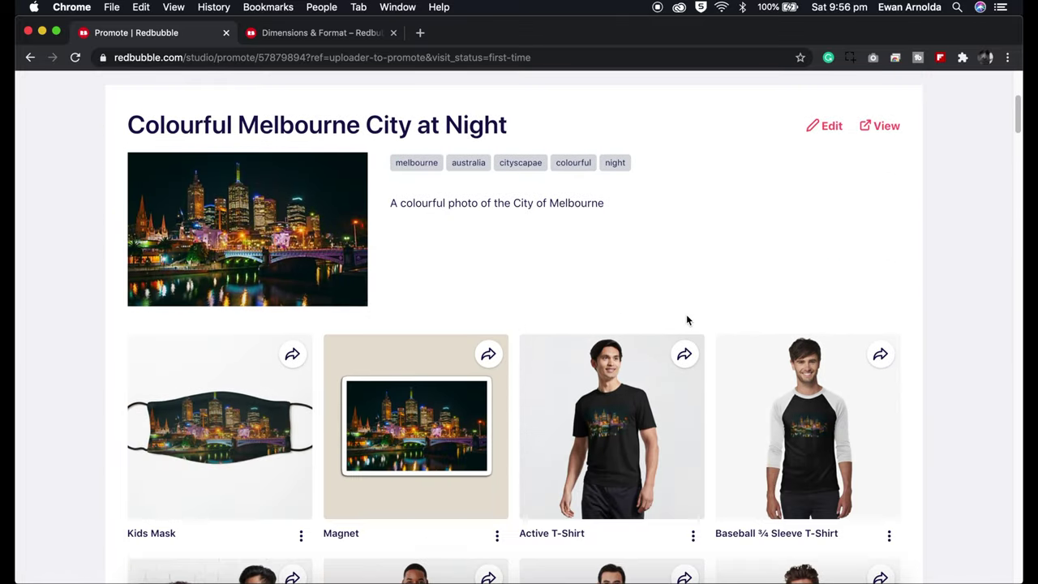